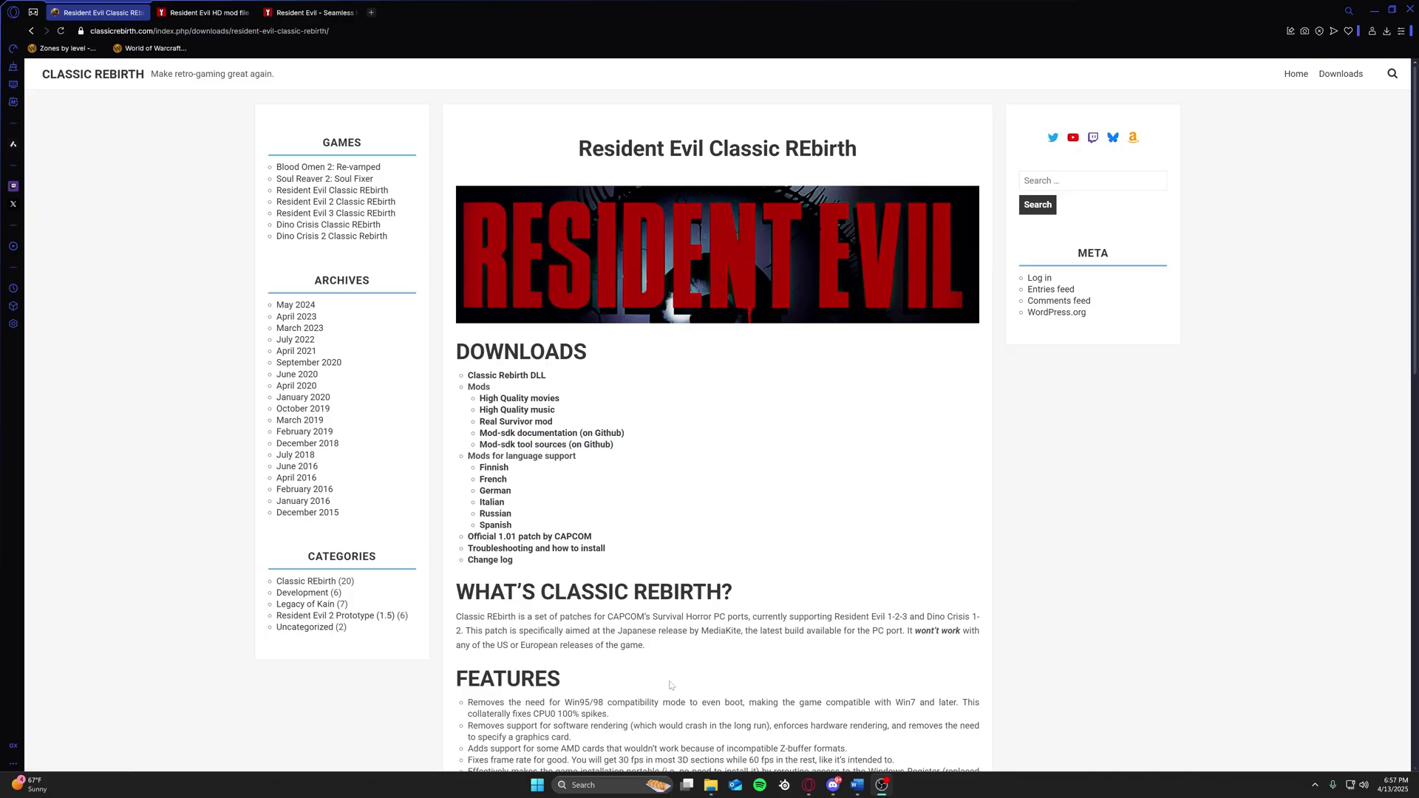
- Show Downloads in File Explorer, minimize the browser, and inspect the BIOHAZARD mediakite image
click(711, 786)
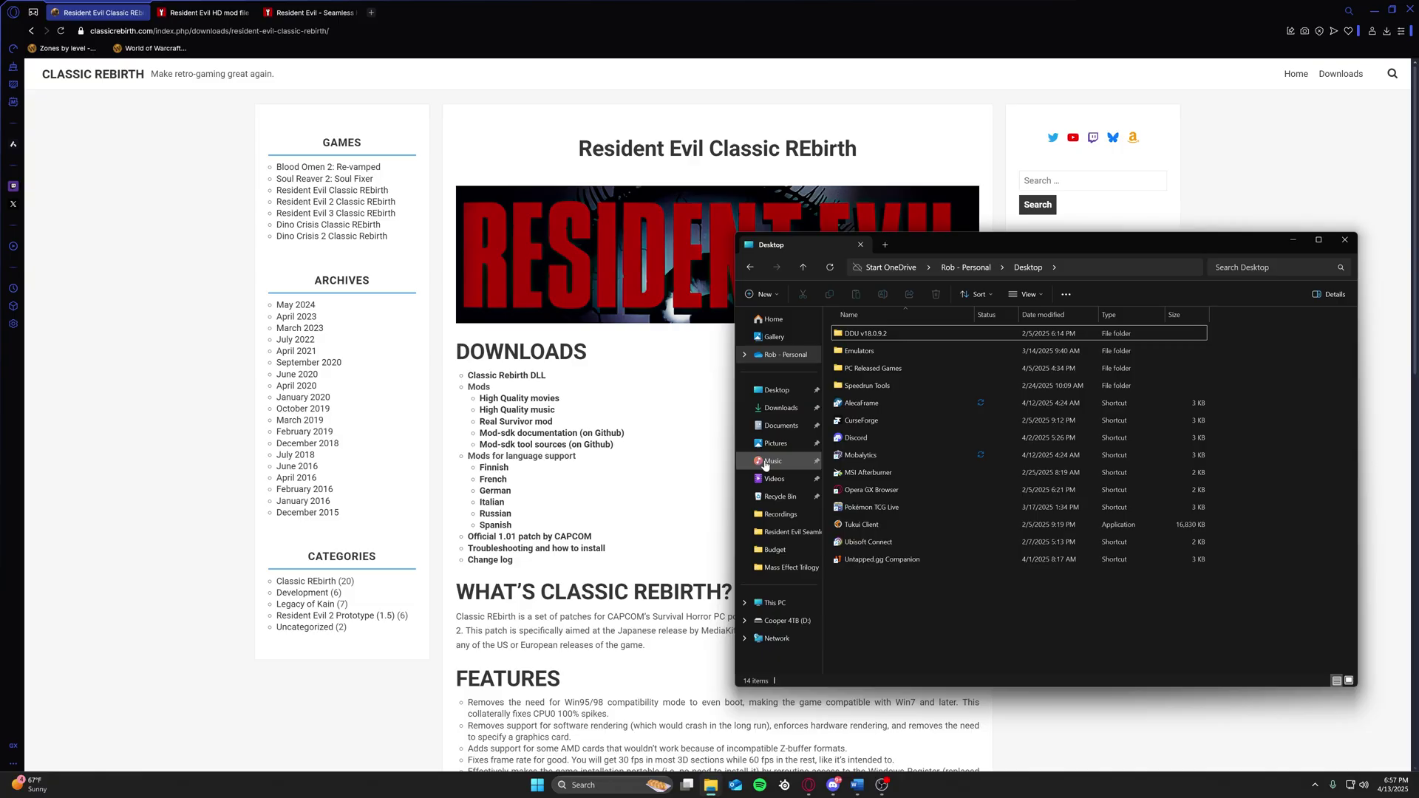
click(779, 409)
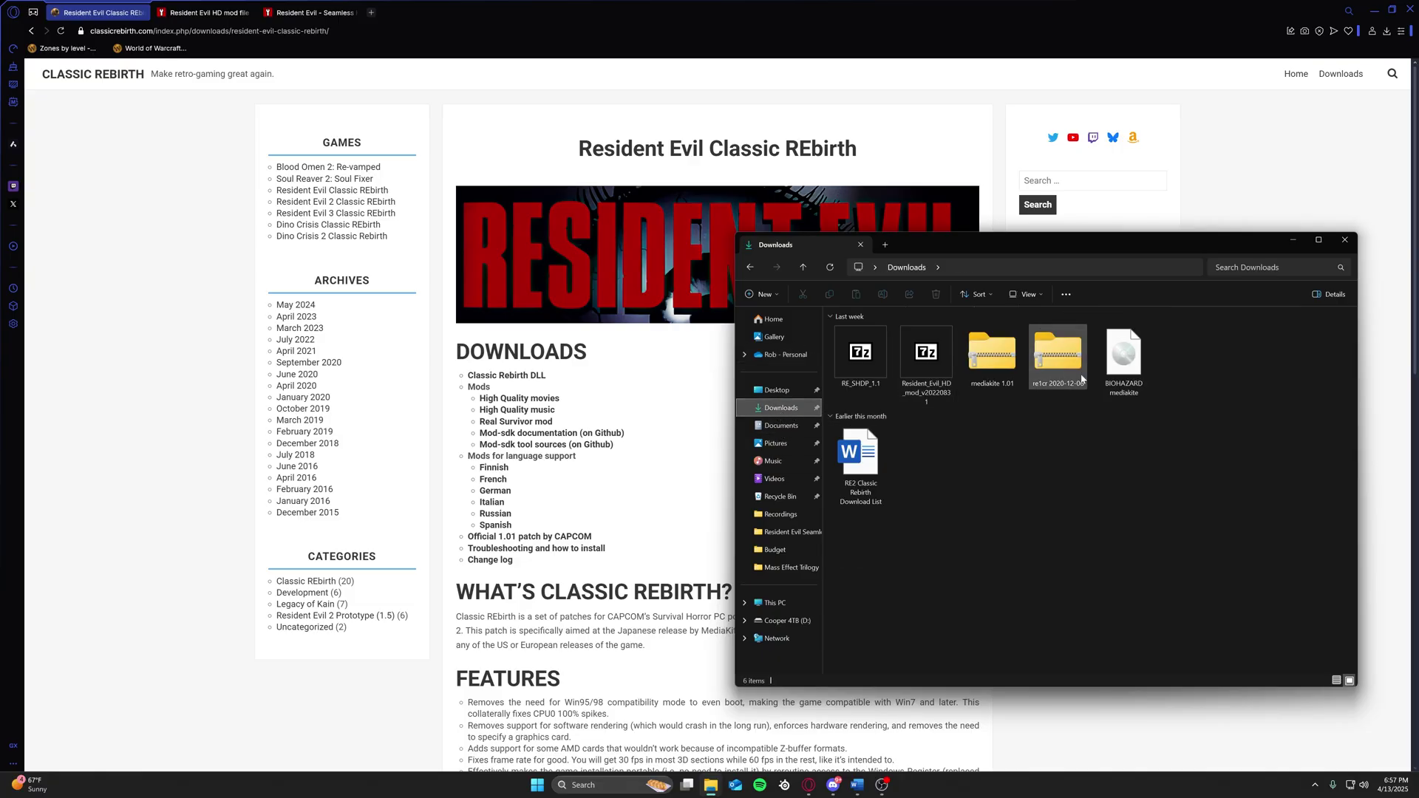
click(1372, 11)
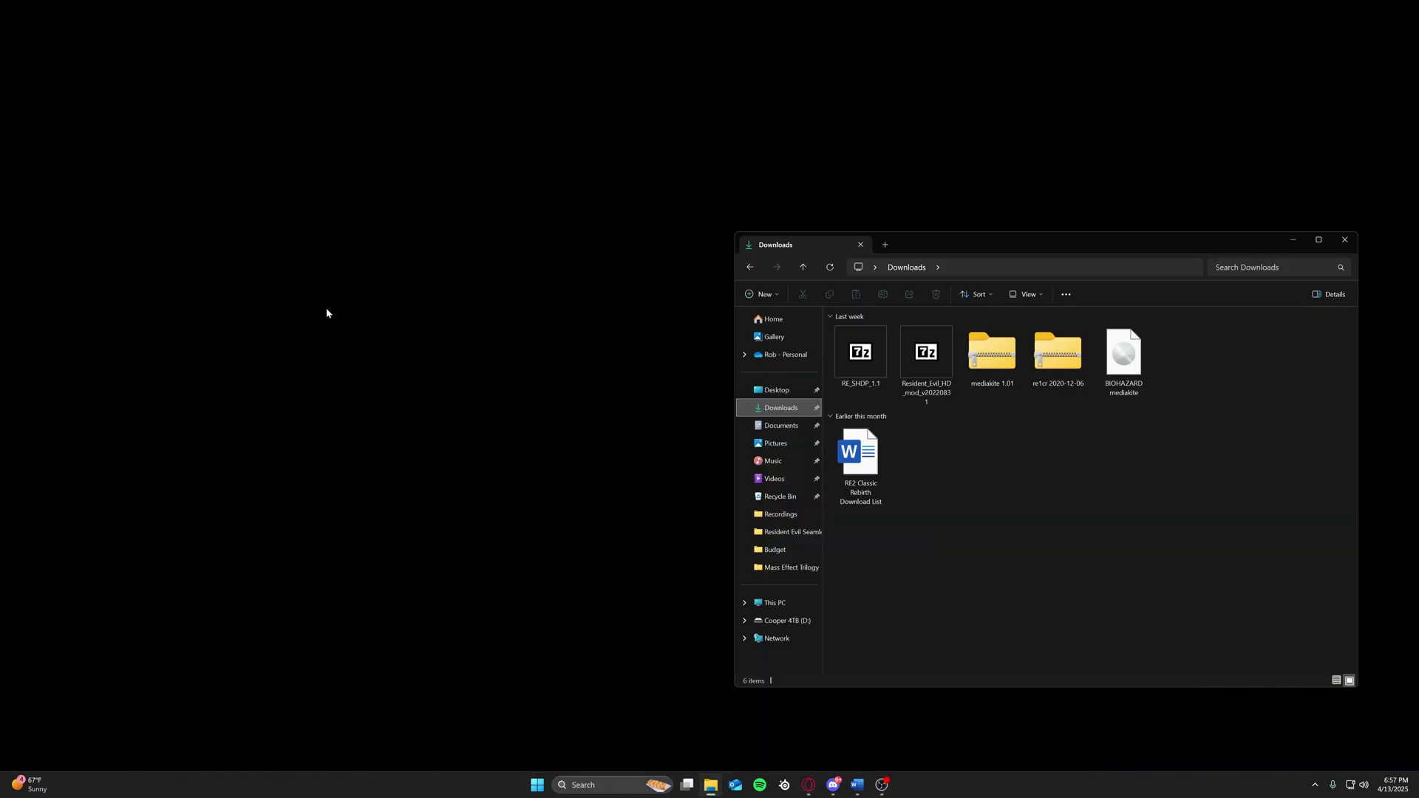
click(1118, 376)
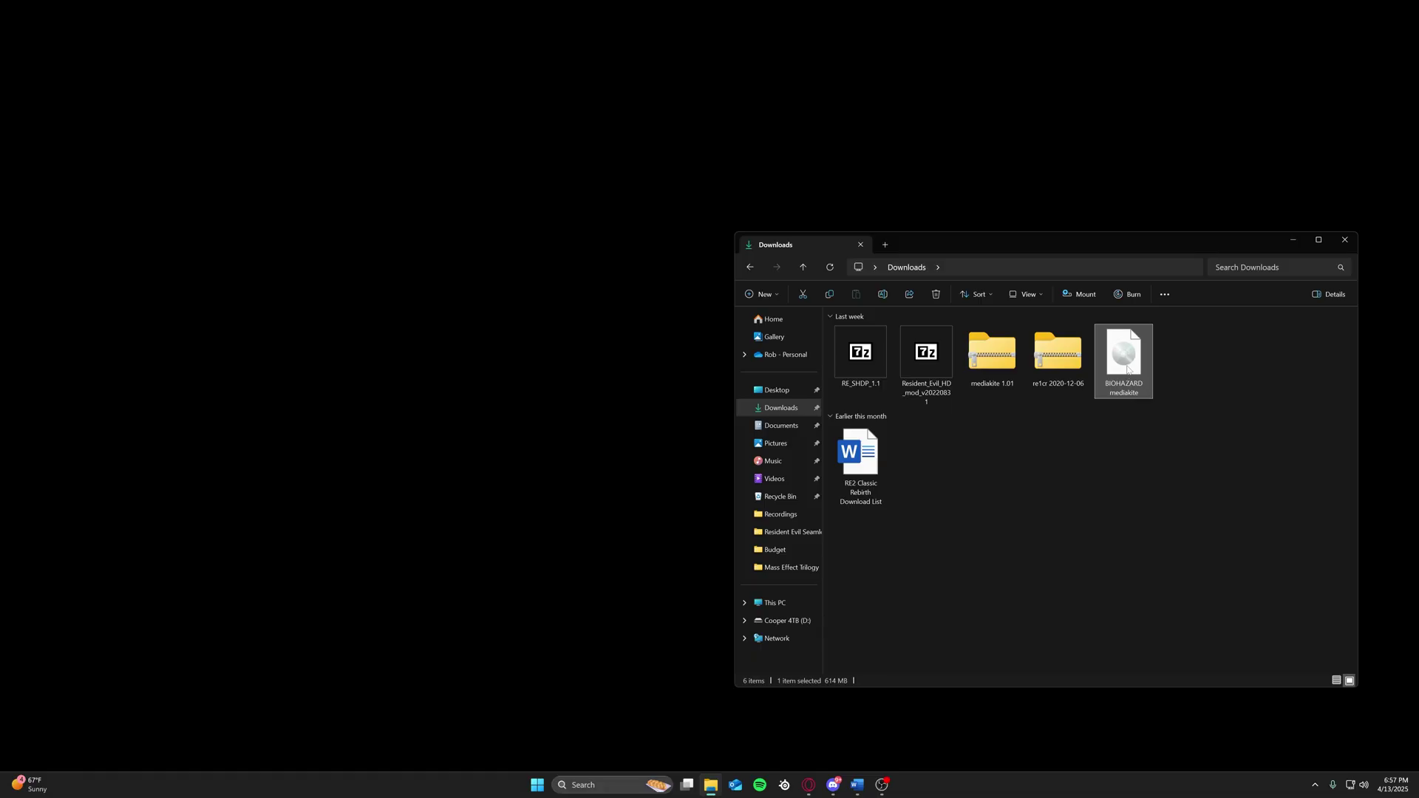
right_click(1128, 368)
click(251, 303)
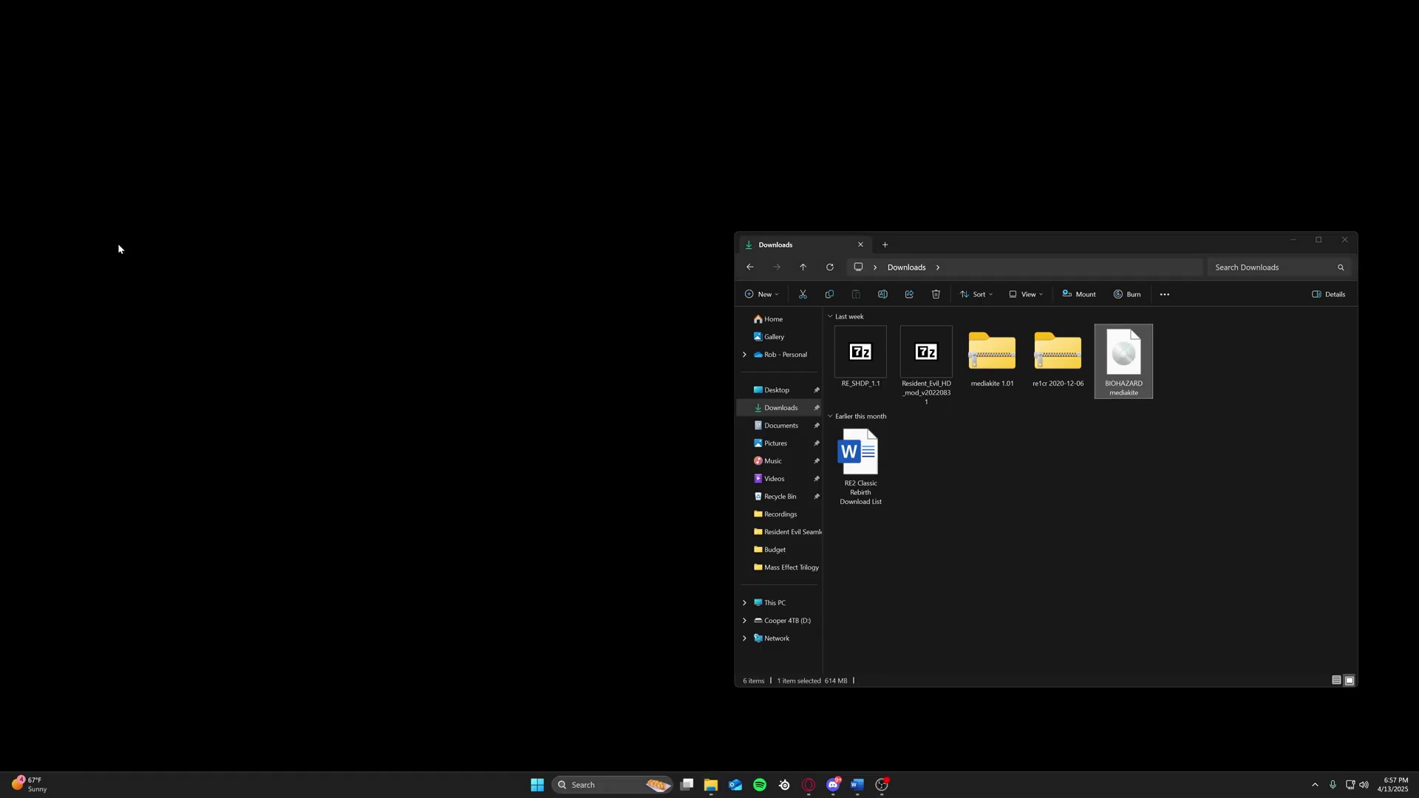
- Create a new desktop folder named 'Resident Evil Test'
right_click(233, 254)
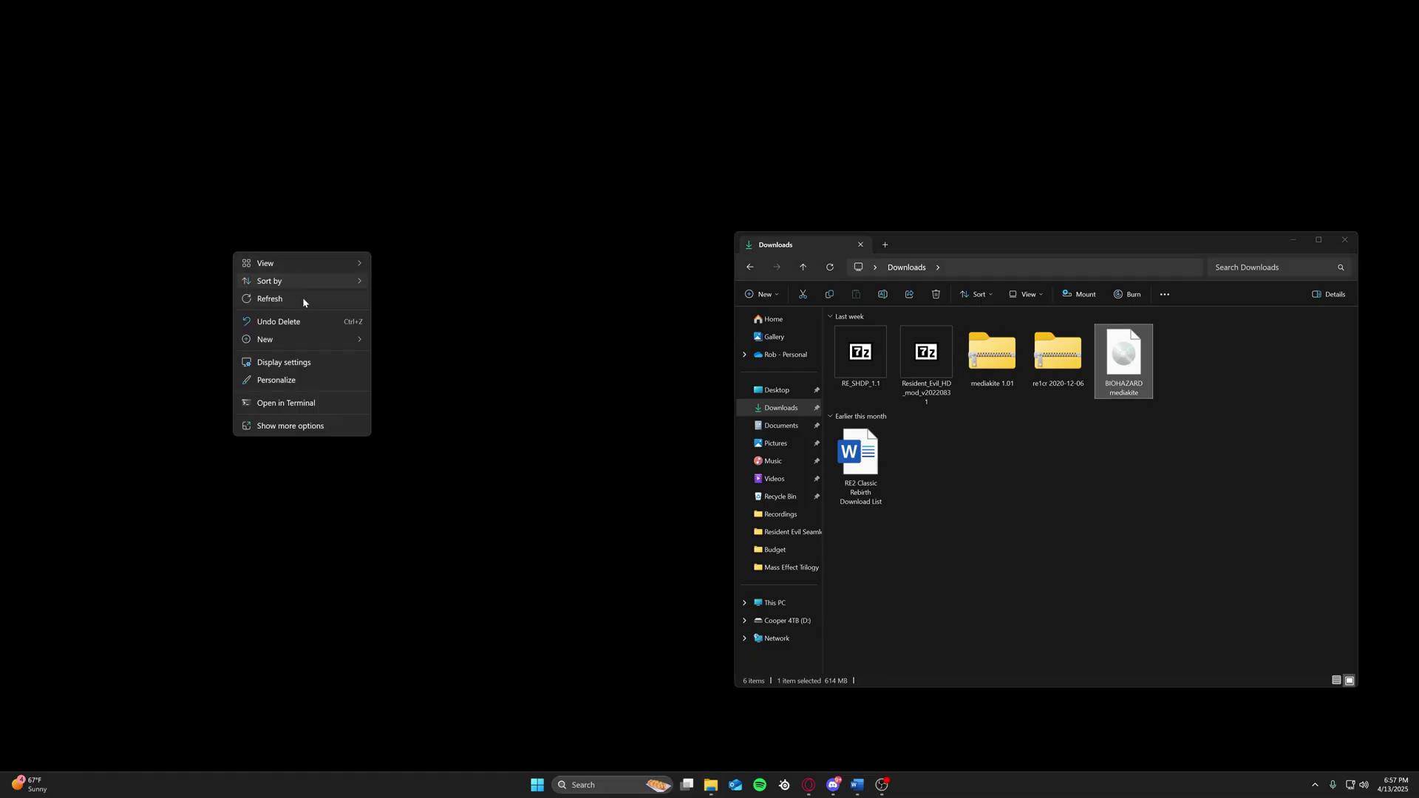
mouse_move(313, 345)
click(403, 338)
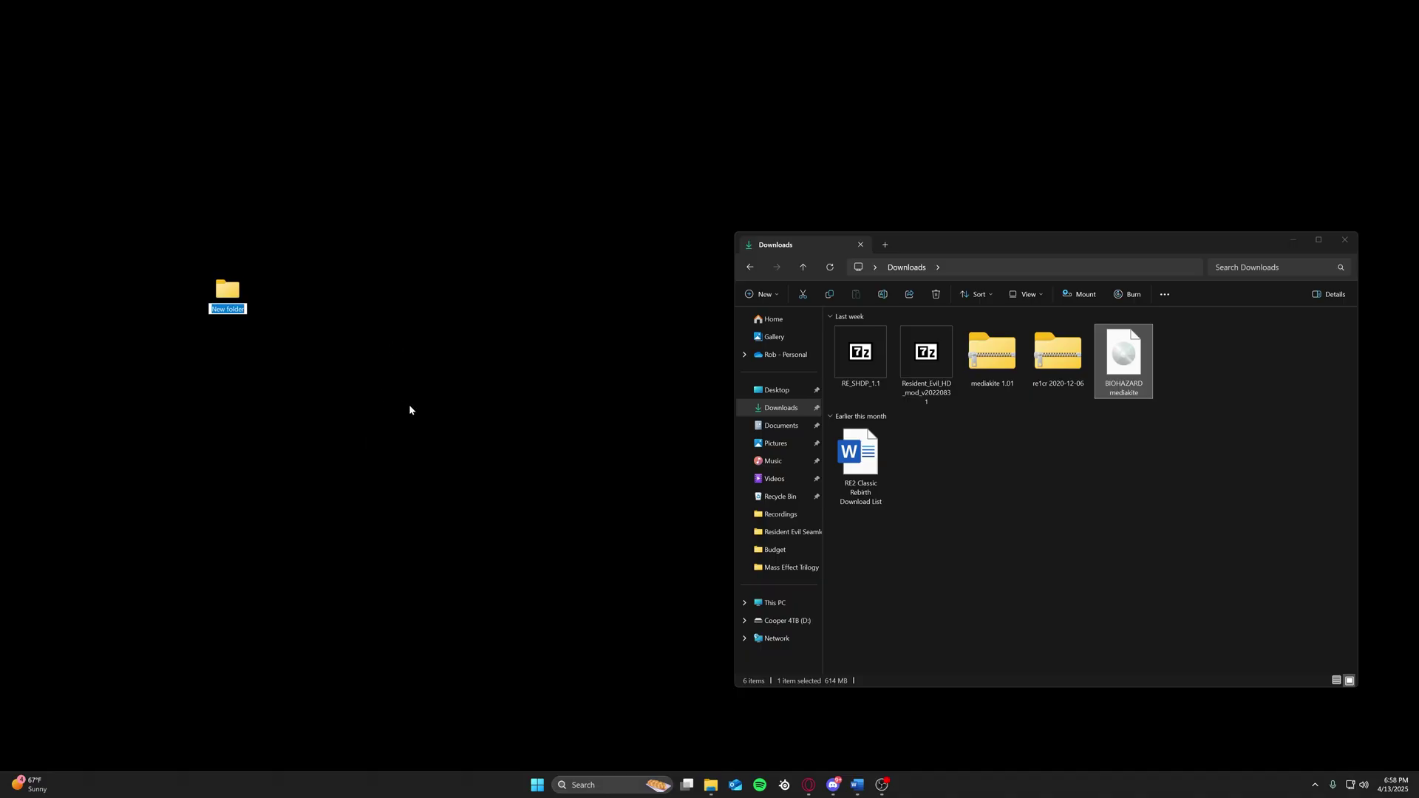
text(Resident Evil Test)
key(Return)
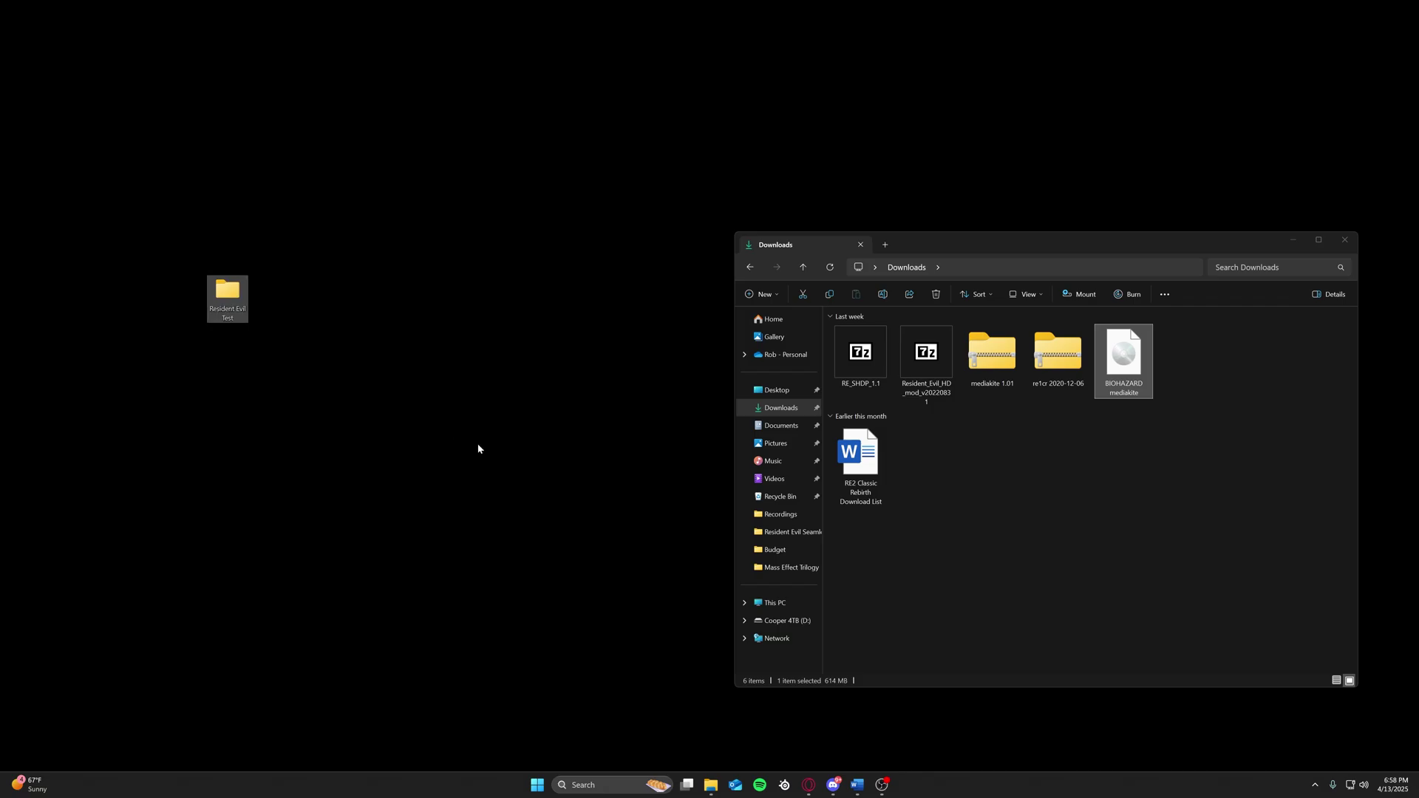
- Mount the BIOHAZARD mediakite image and copy its Biohazard program into Resident Evil Test
right_click(1140, 368)
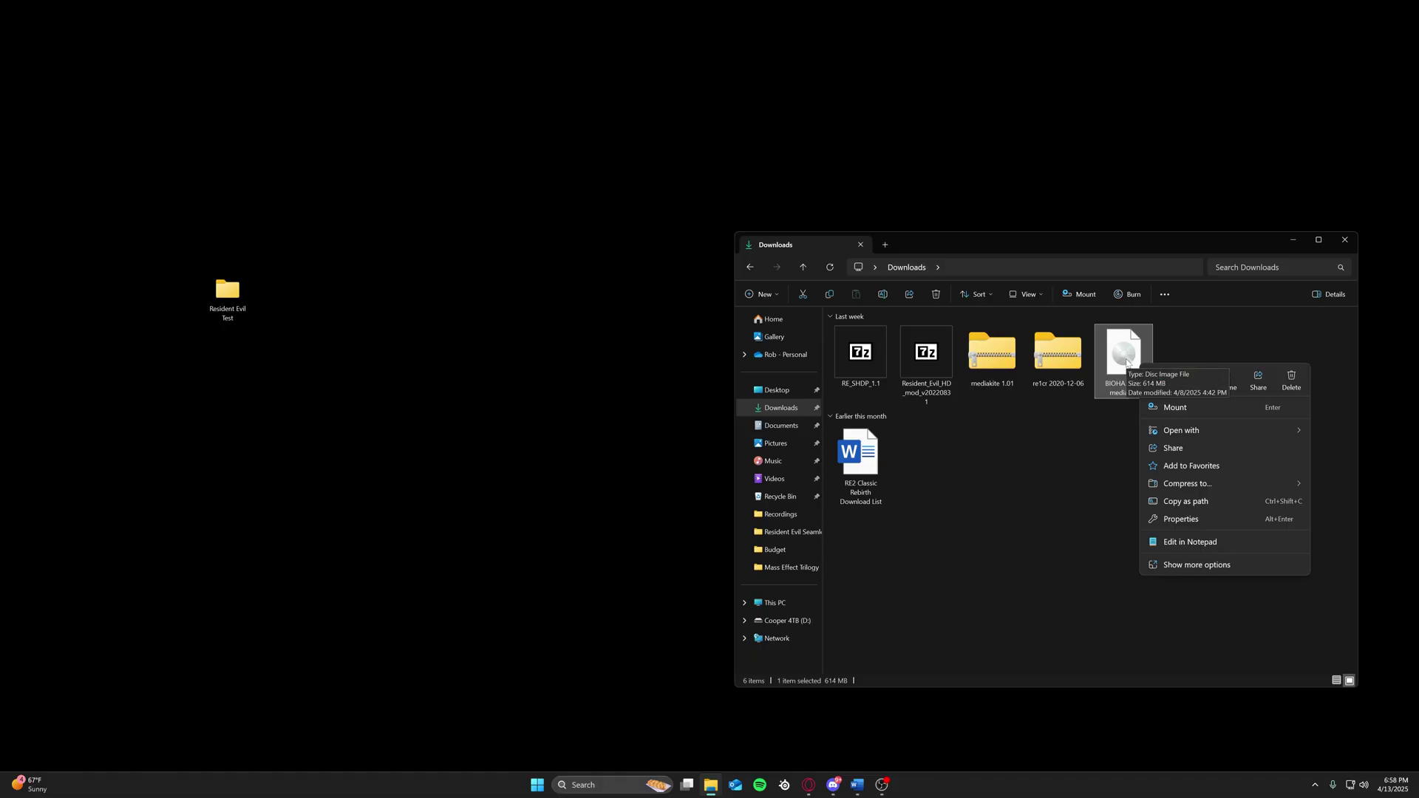
click(1186, 409)
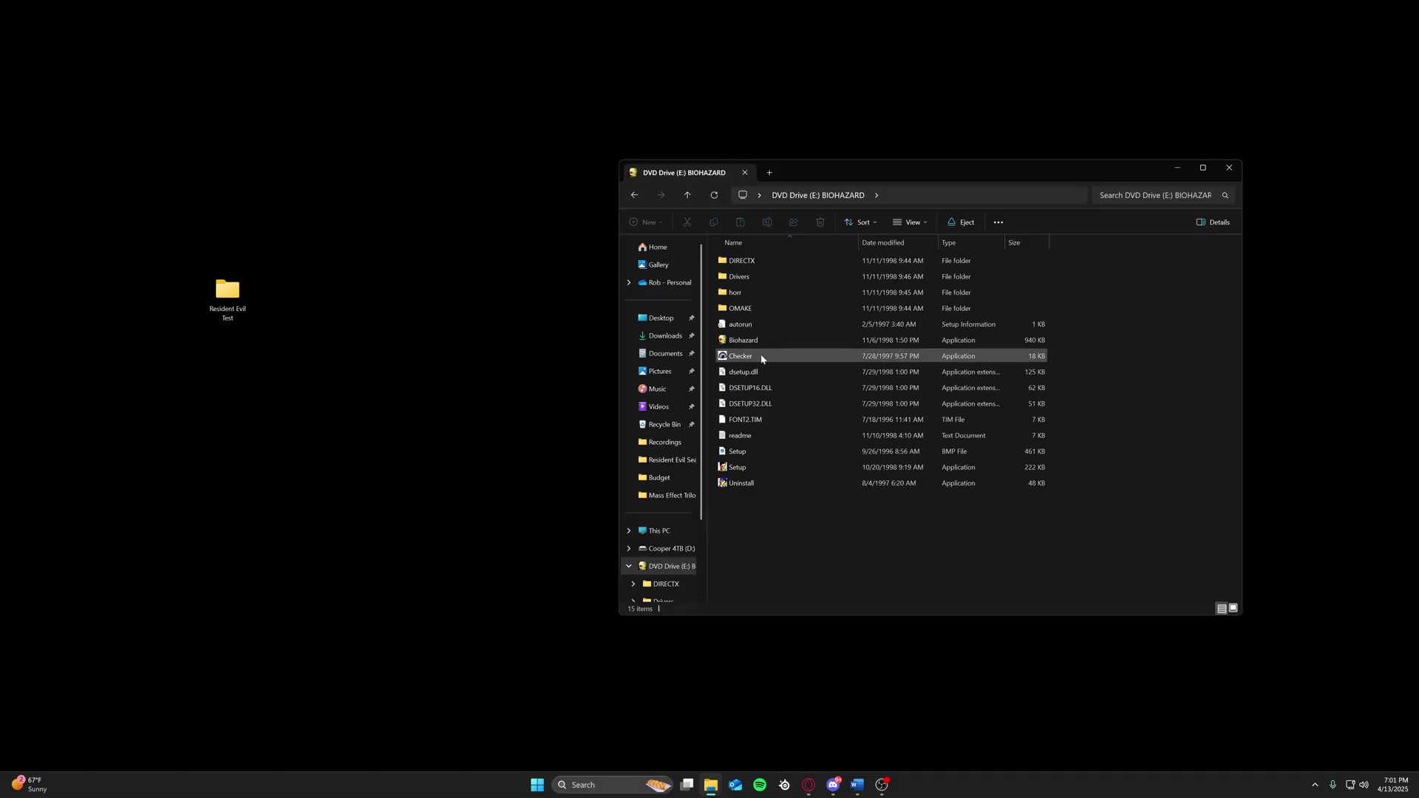
click(745, 341)
drag(744, 343, 228, 295)
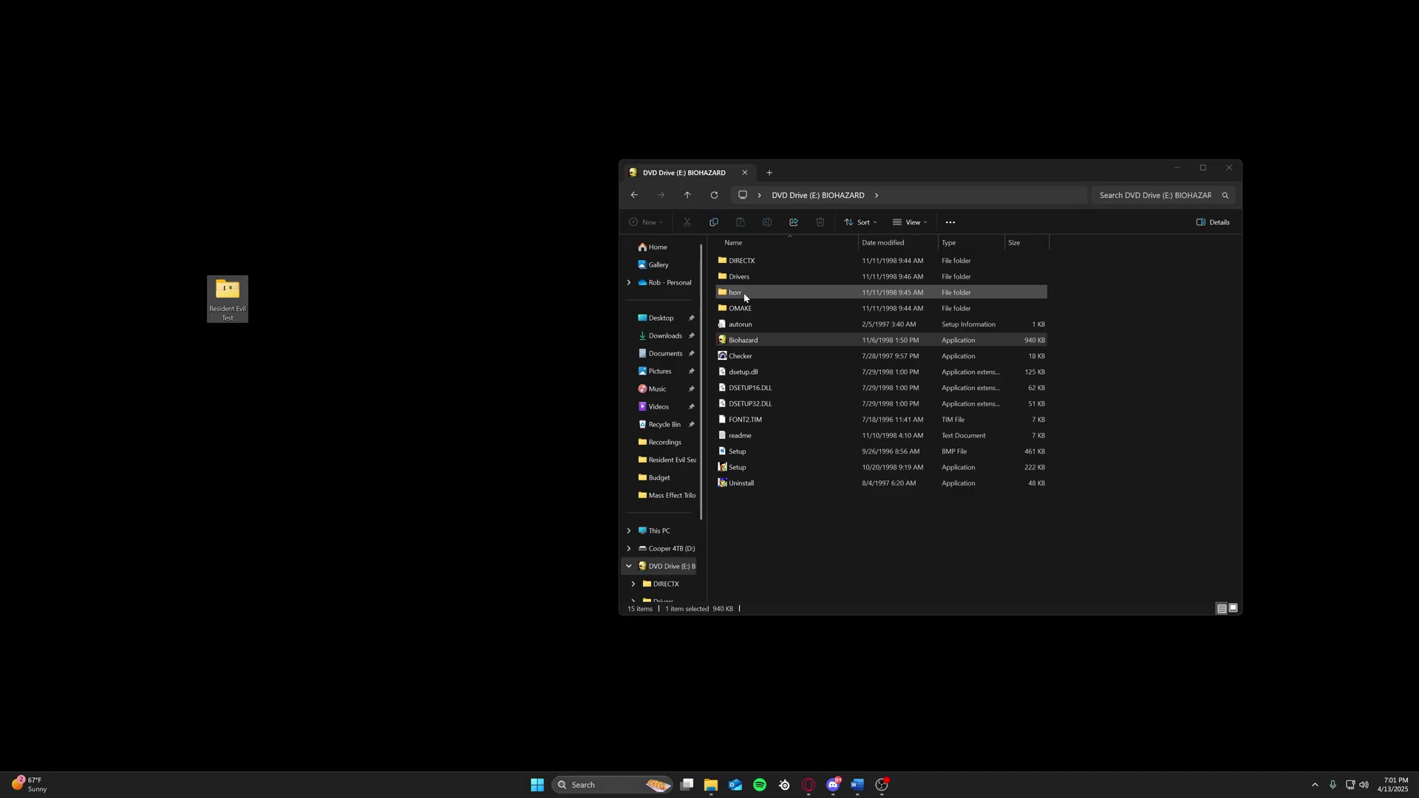
- Check the disc's horr > JPN folder, then copy the JPN data folder out to the desktop
double_click(743, 294)
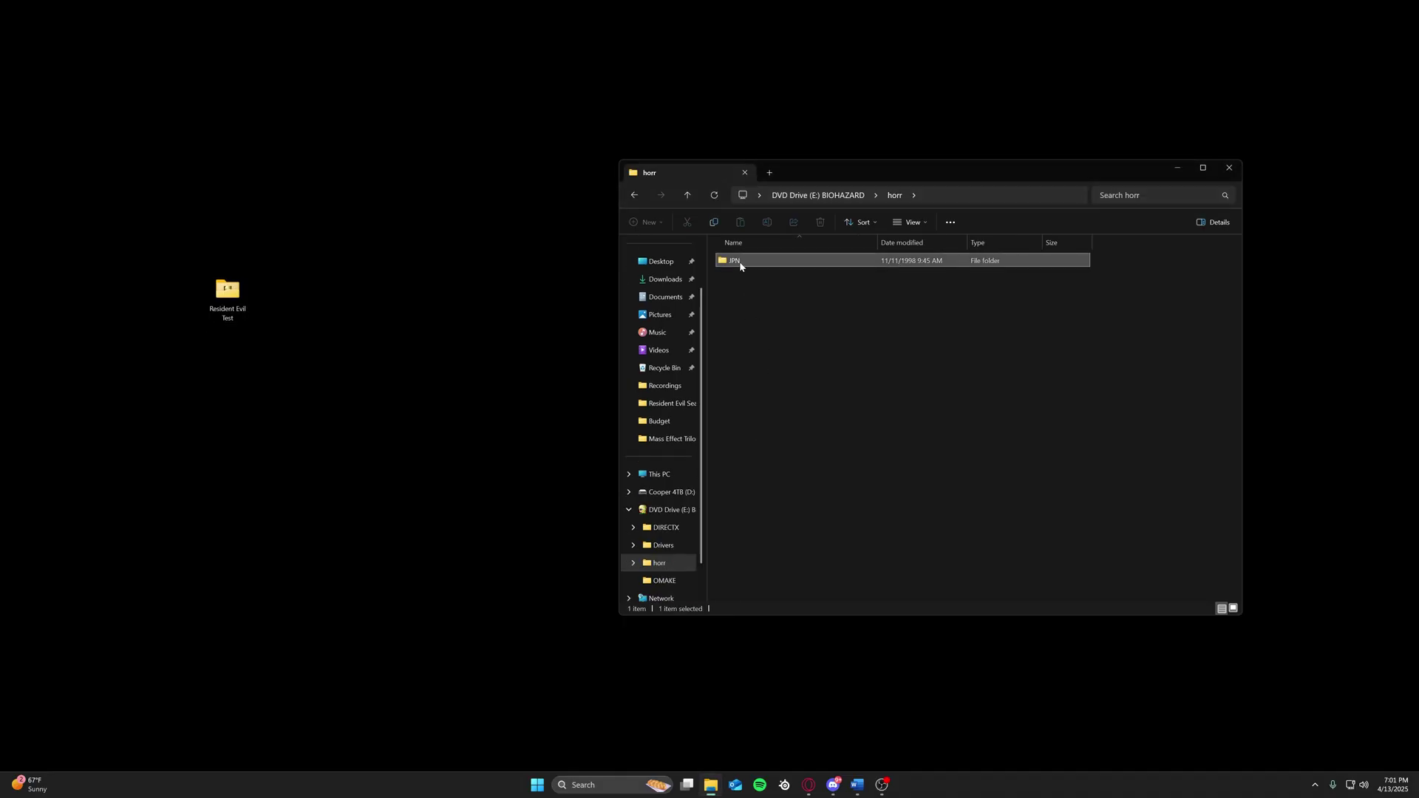
double_click(740, 263)
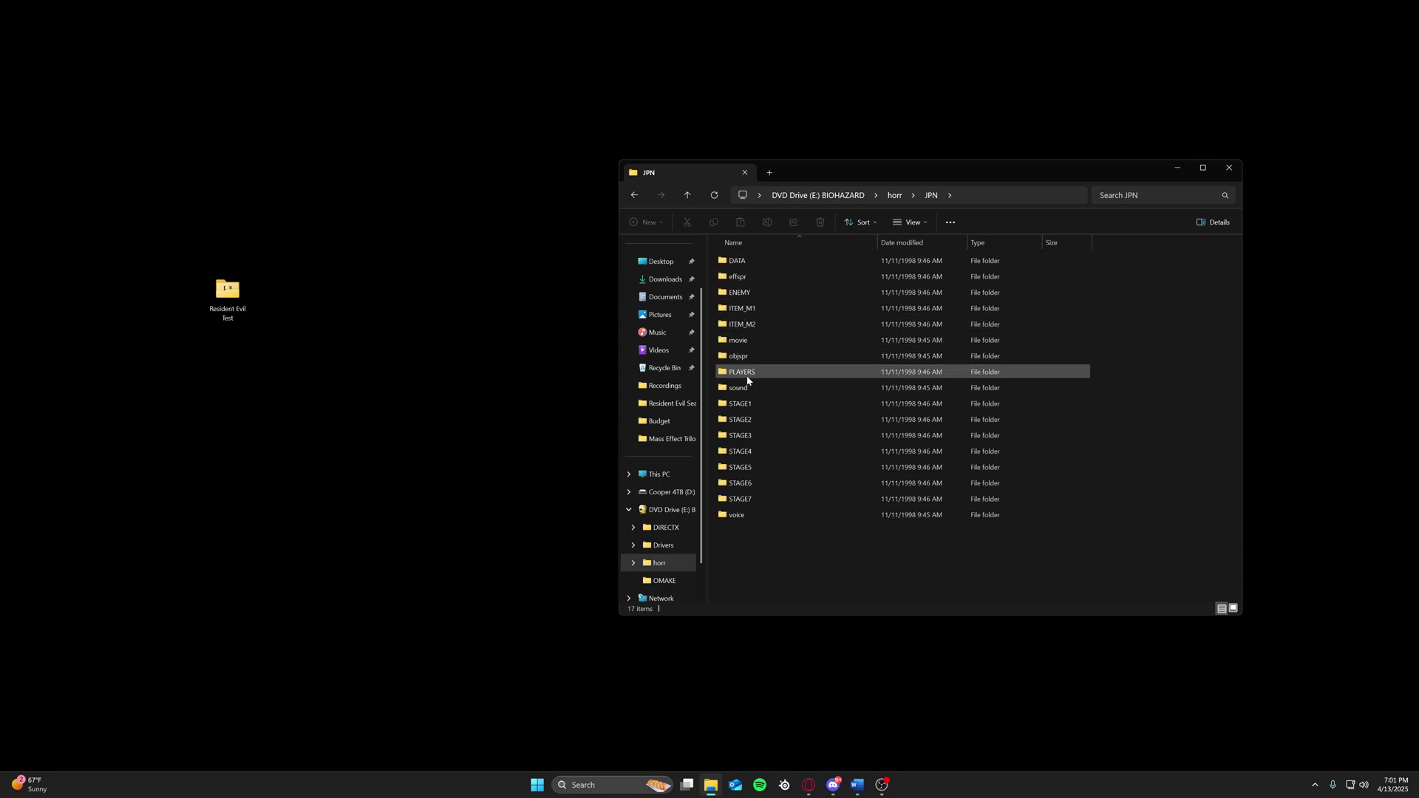
click(634, 197)
drag(747, 263, 209, 278)
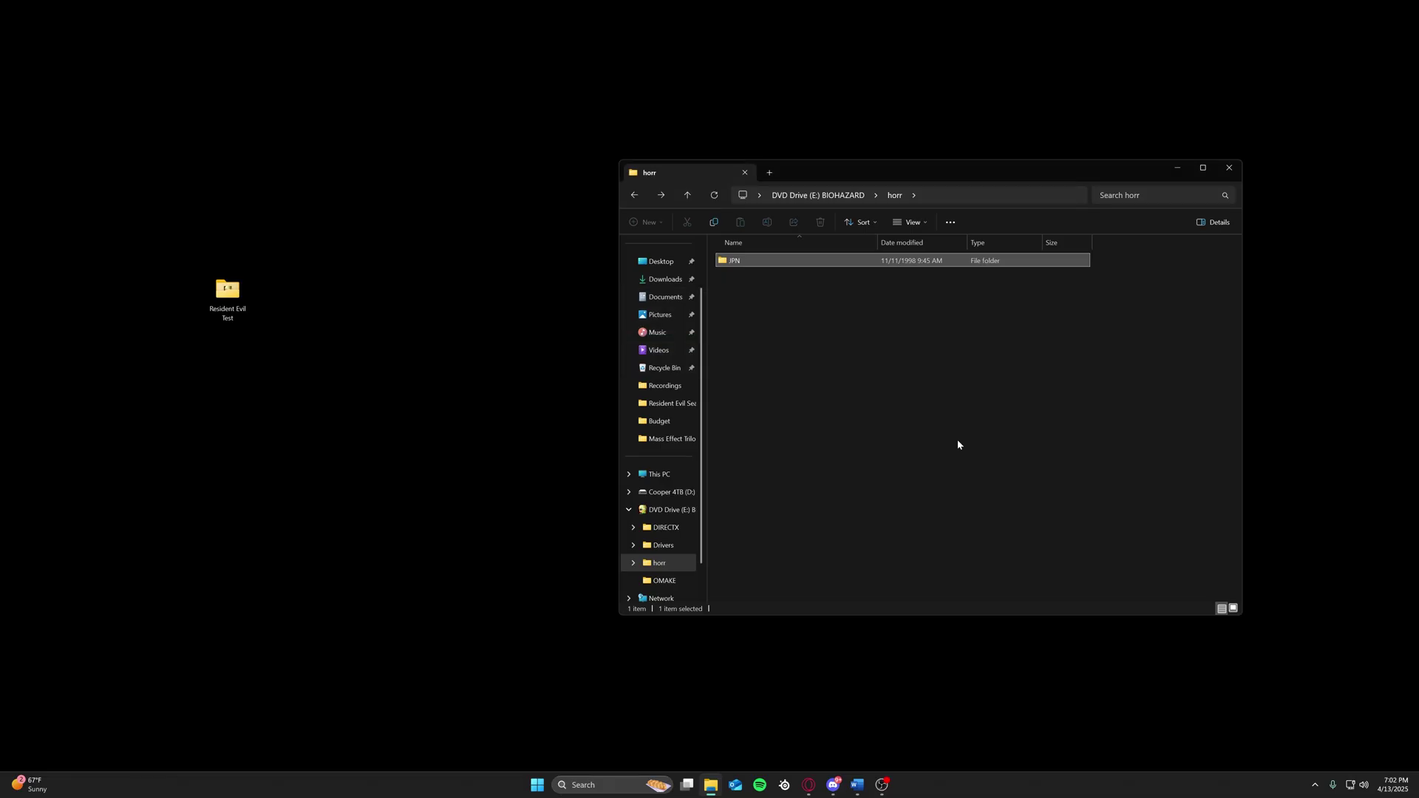
- Eject the mounted BIOHAZARD drive and delete the BIOHAZARD mediakite disc image
click(633, 196)
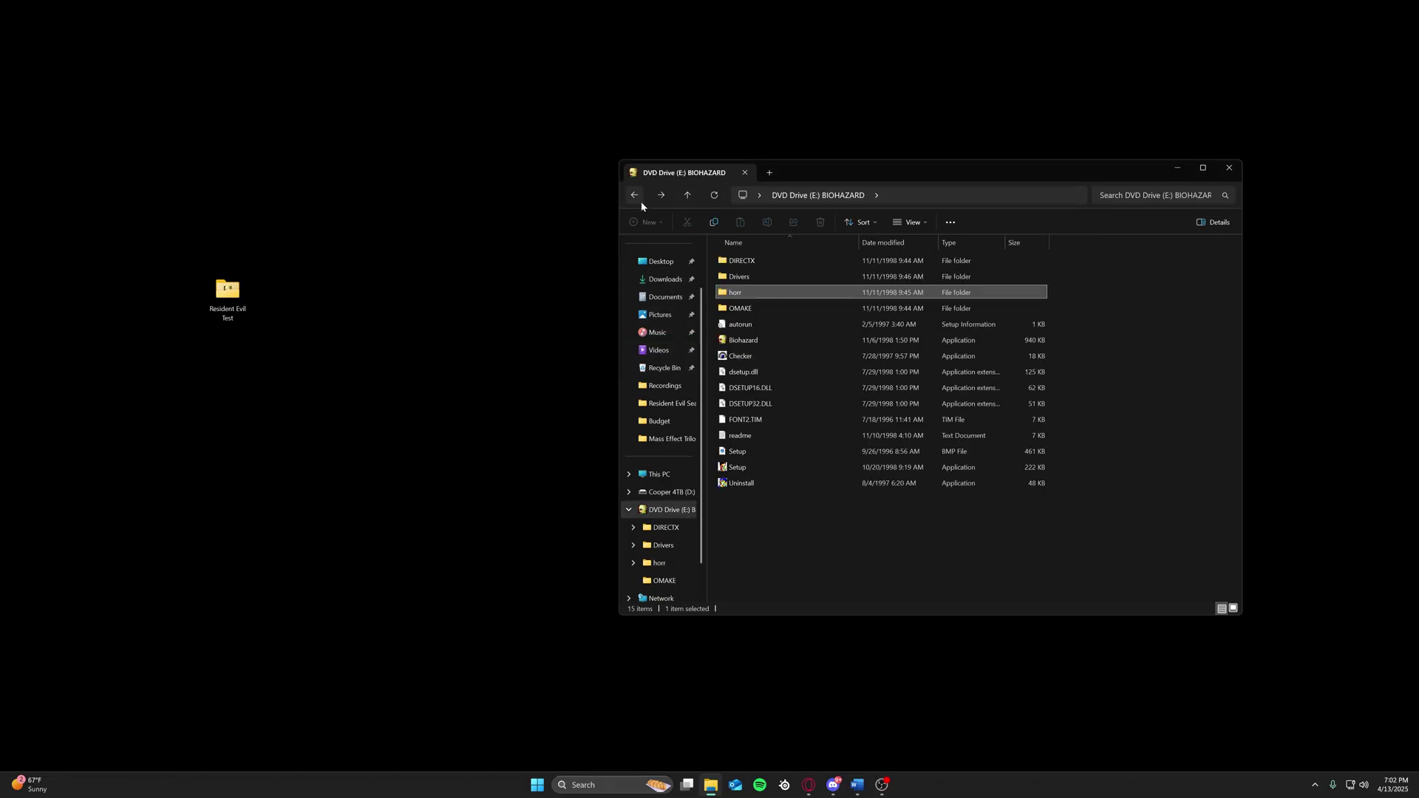
click(628, 196)
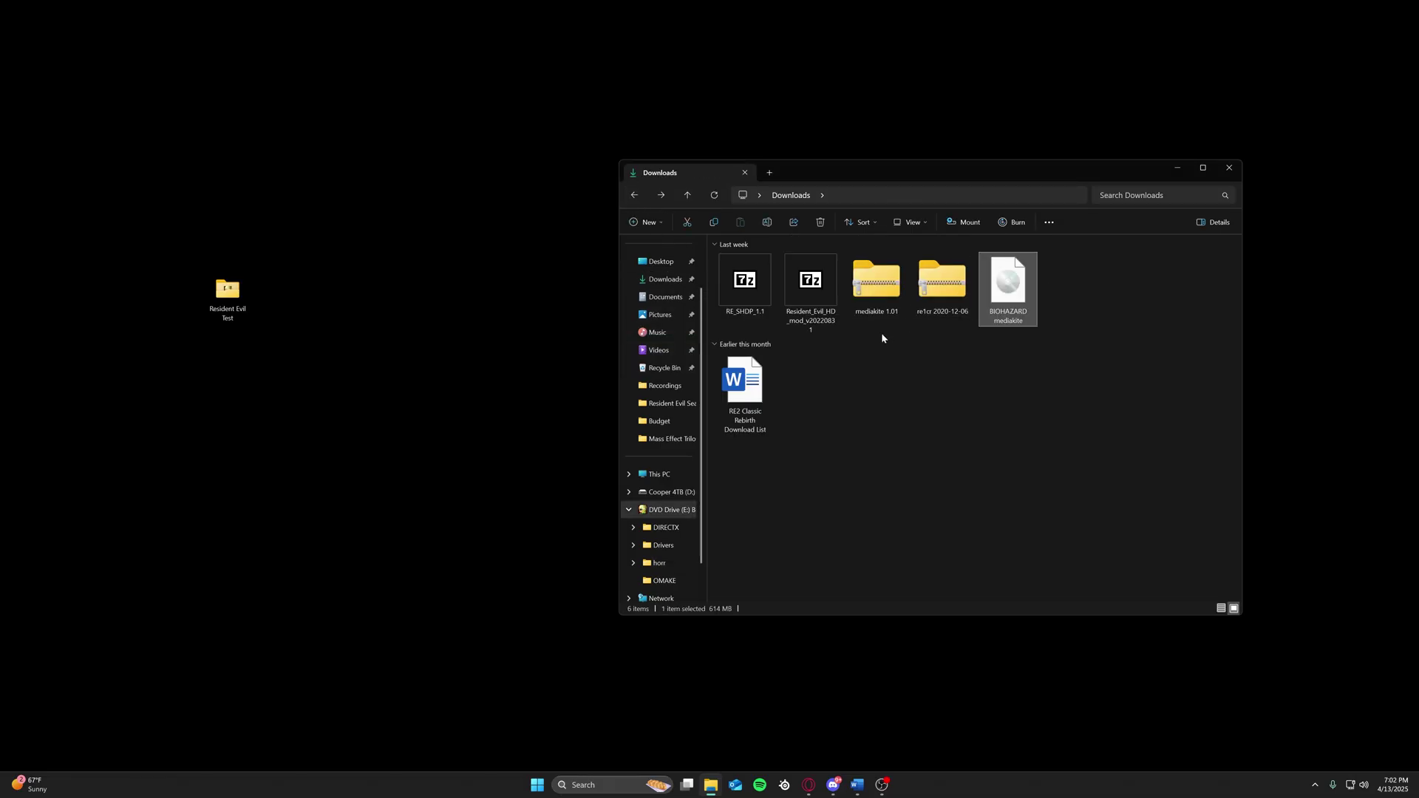
right_click(663, 511)
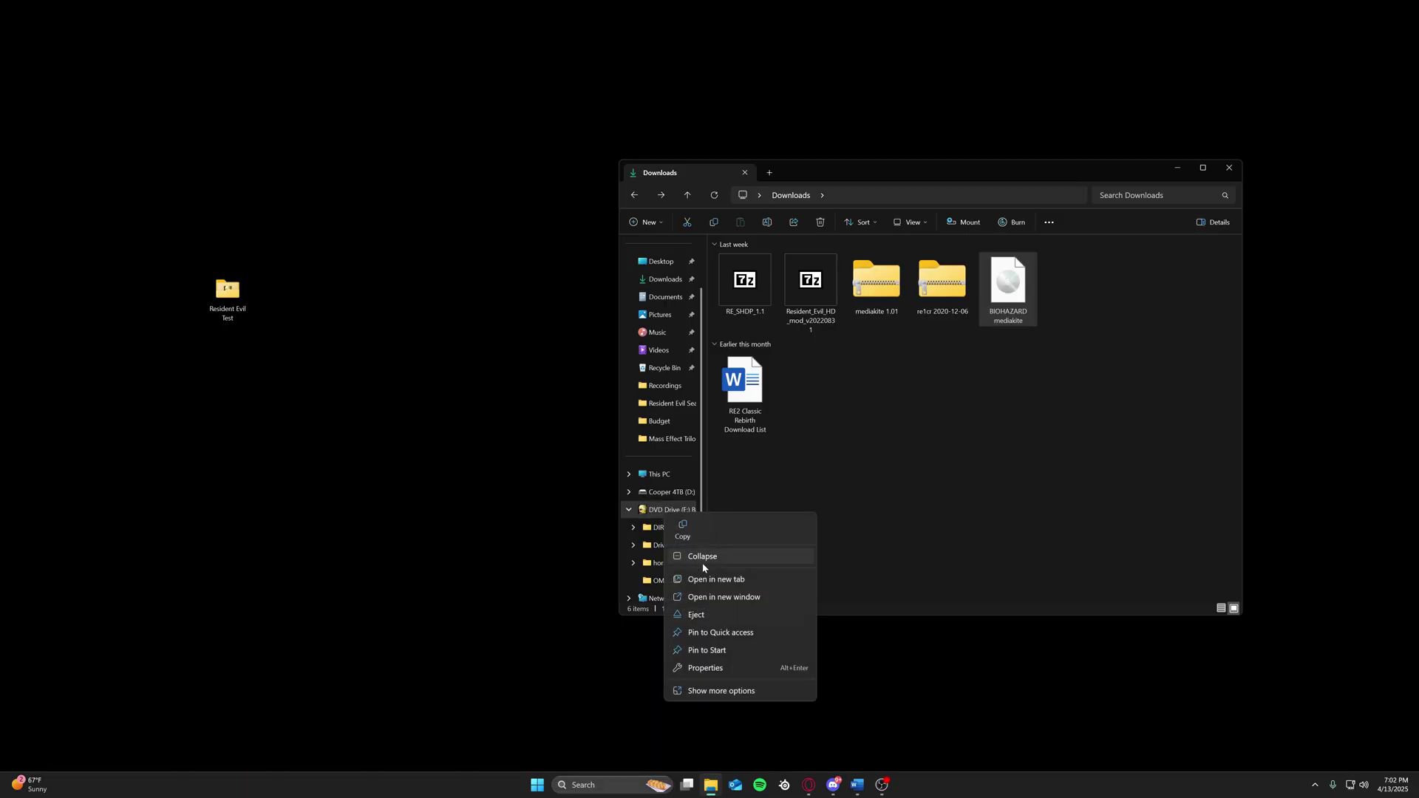
click(708, 613)
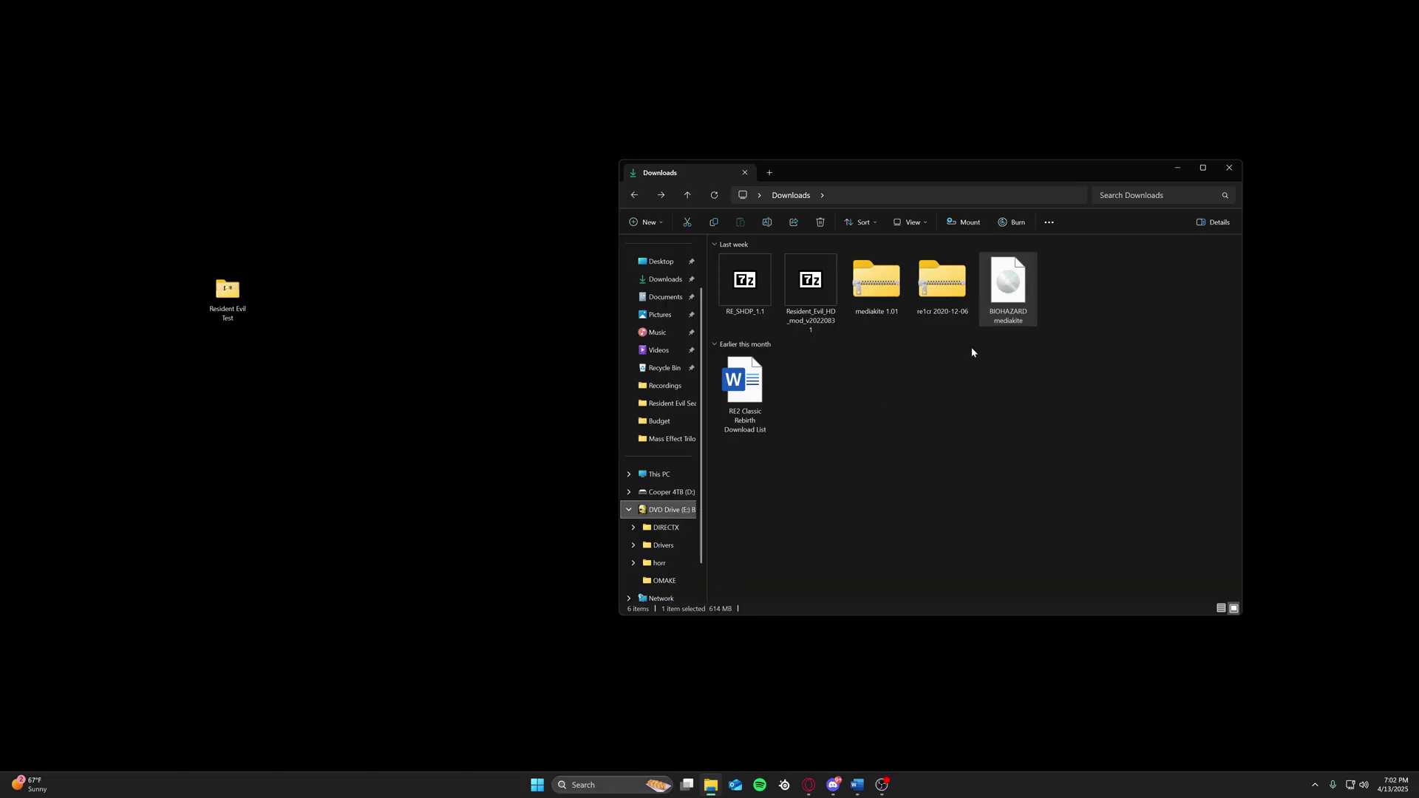
right_click(1015, 300)
click(1162, 310)
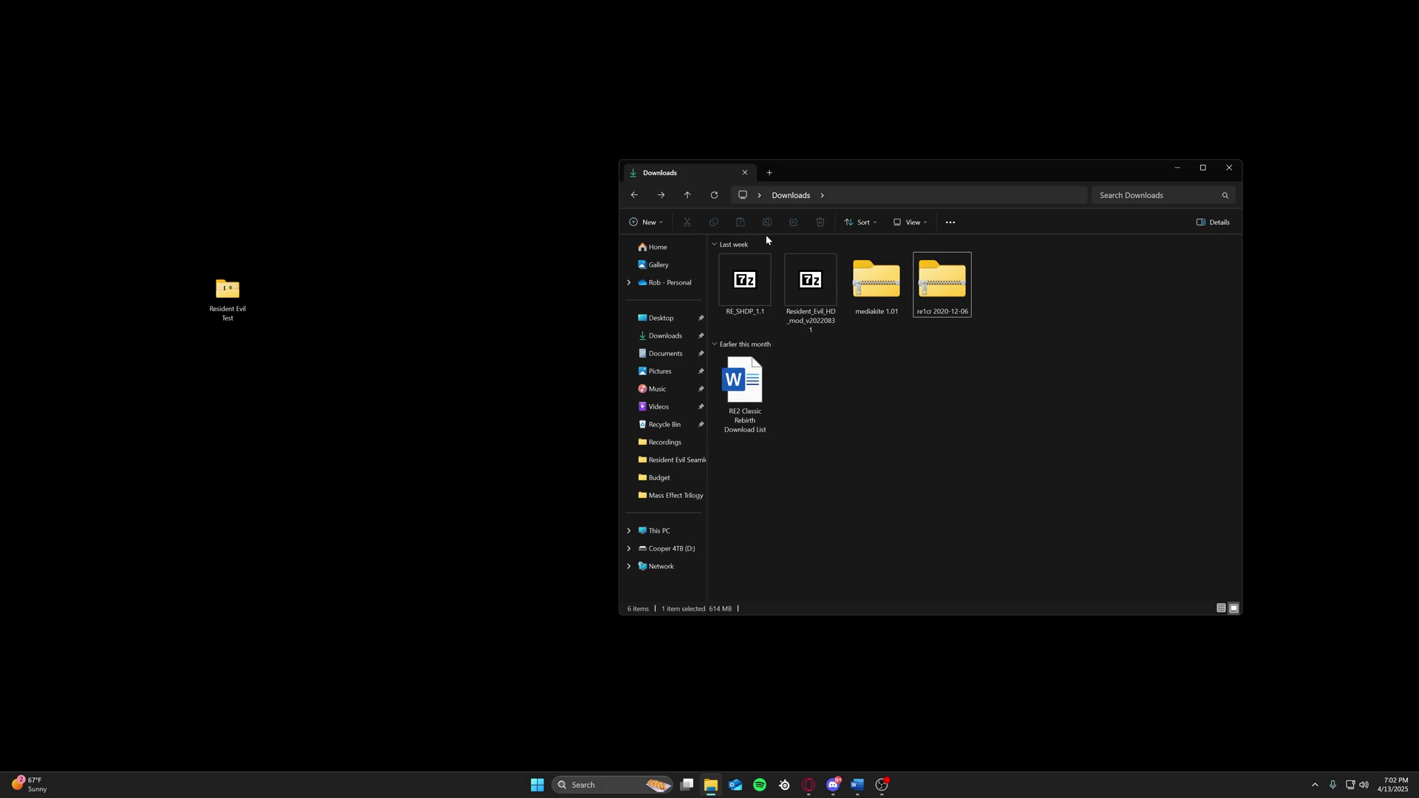
- Extract the re1cr 2020-12-06 and mediakite 1.01 zips to their default folders
click(942, 284)
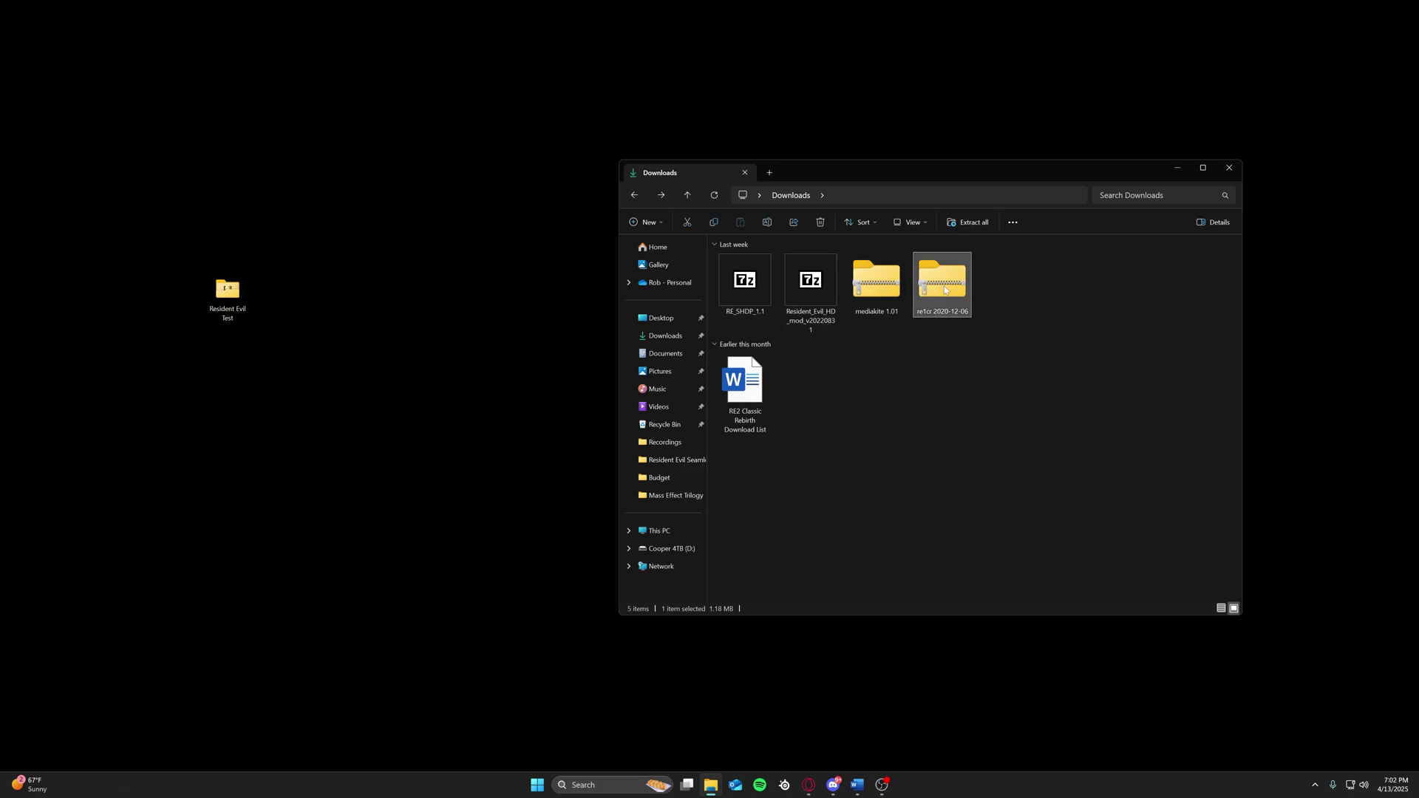
click(974, 221)
click(802, 508)
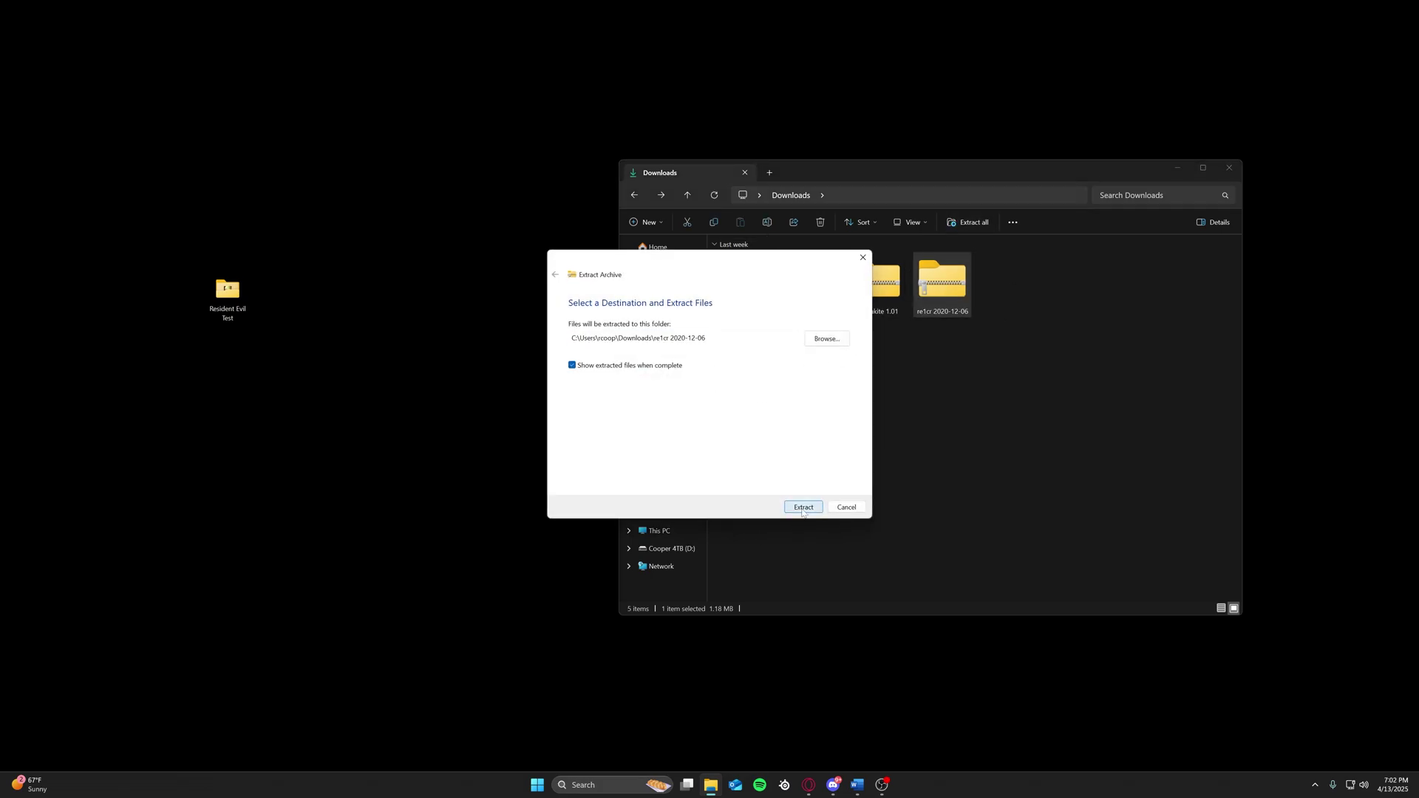
click(1270, 211)
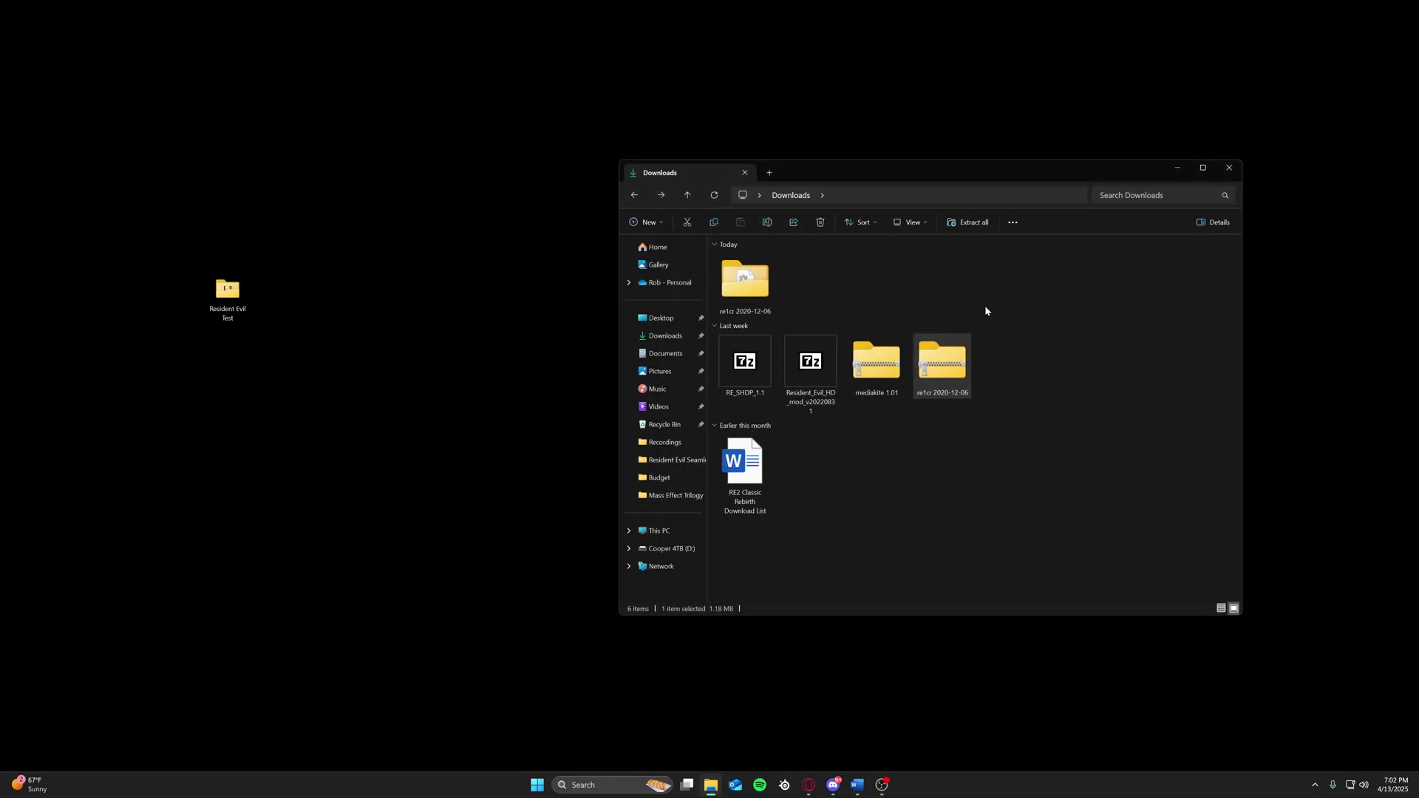
click(883, 365)
click(969, 222)
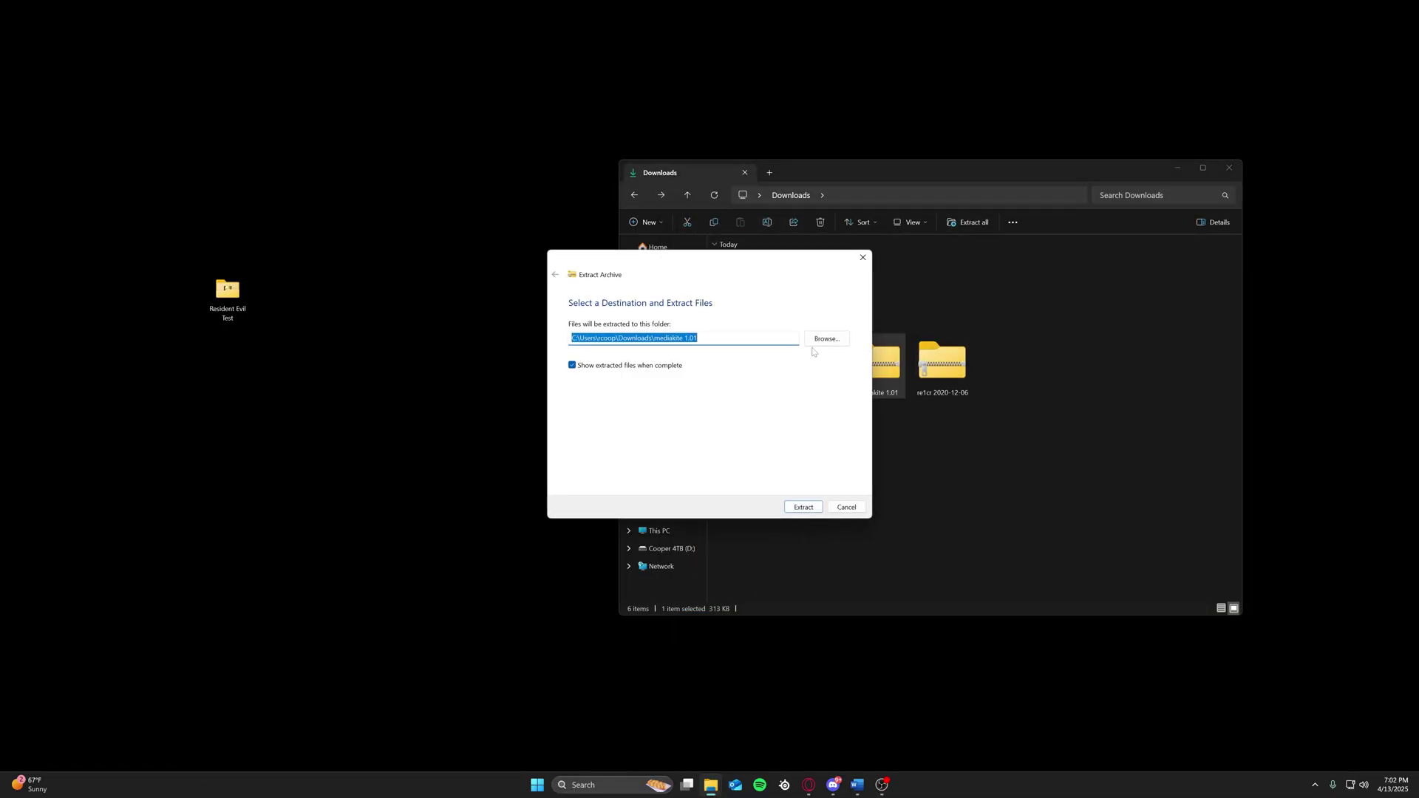
click(831, 340)
click(1064, 274)
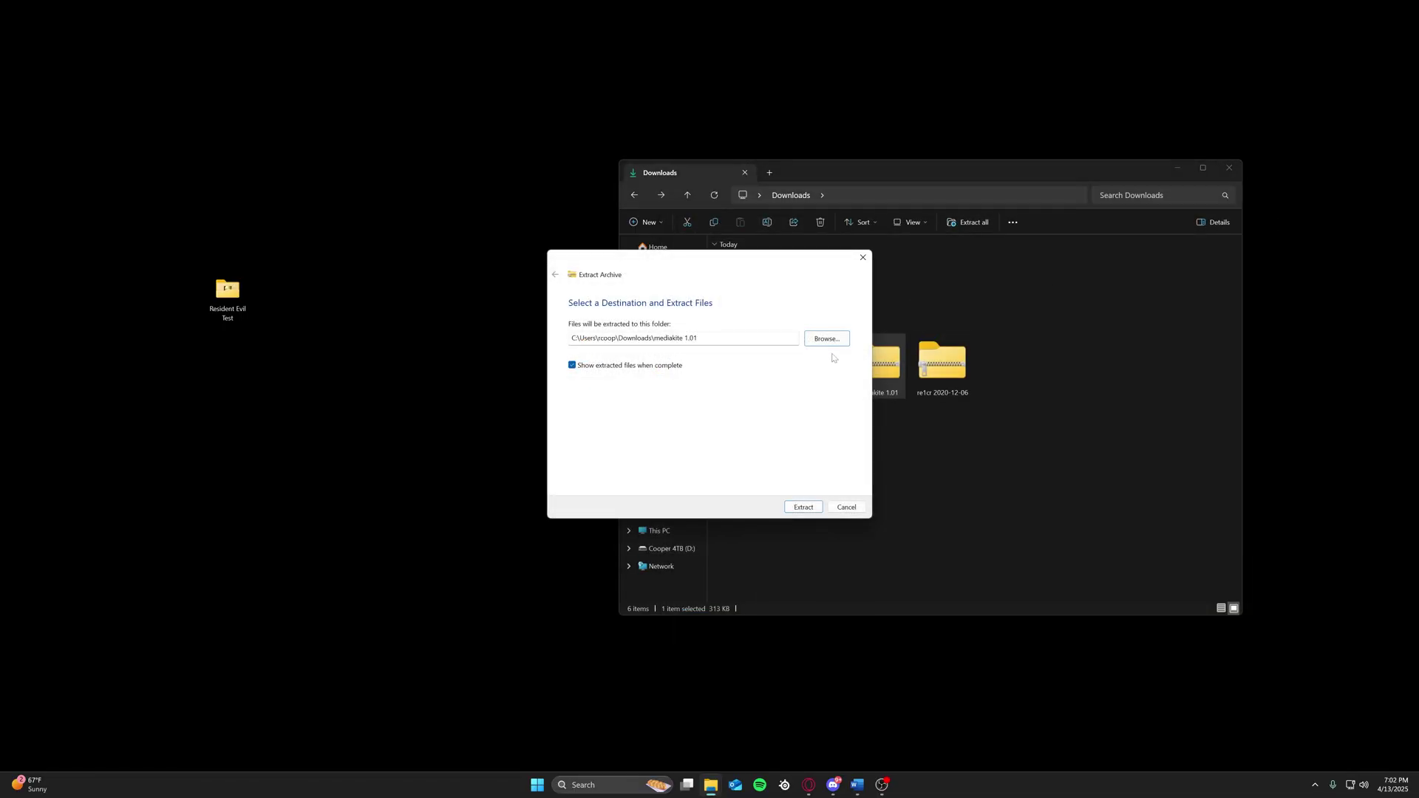
click(805, 508)
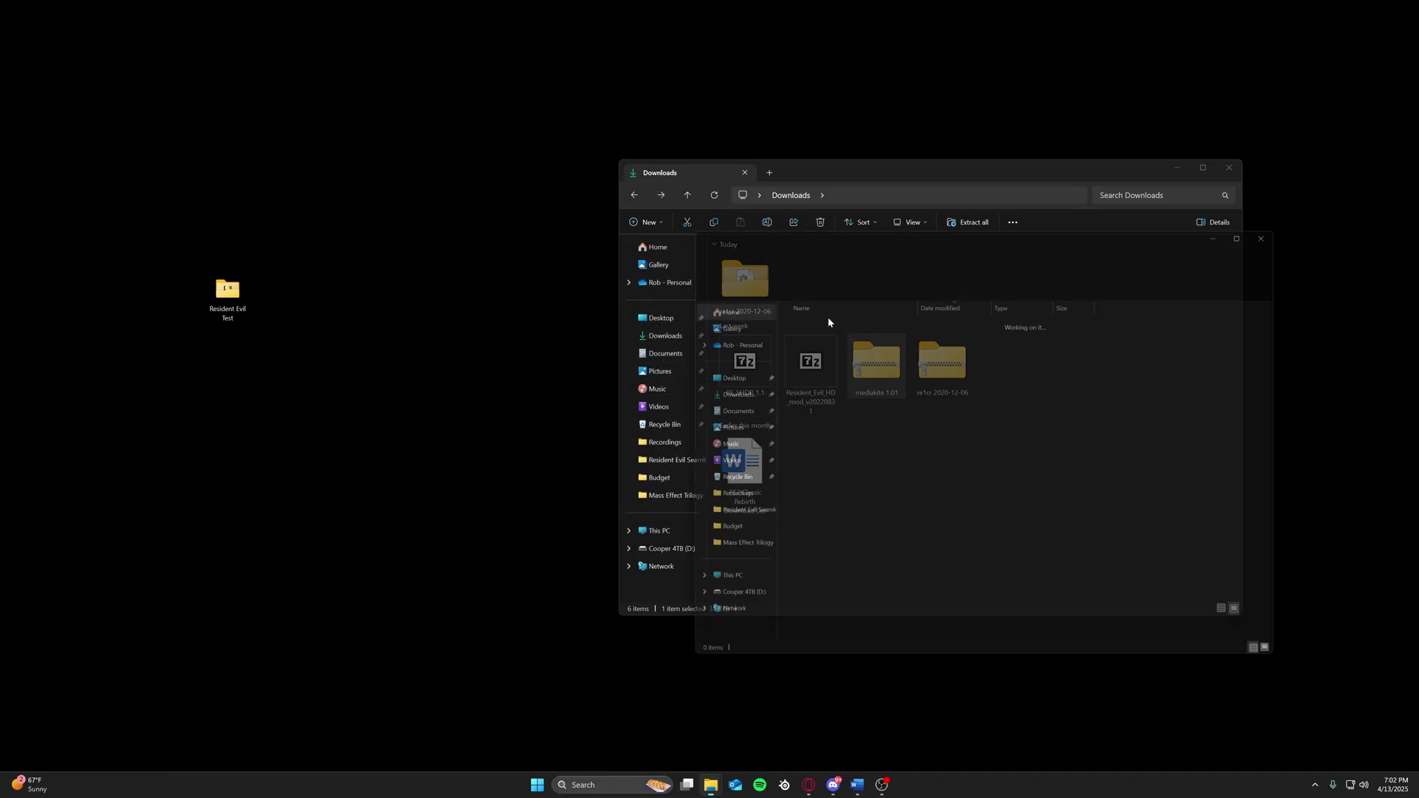
click(1293, 229)
- Extract the Resident Evil HD mod archive and the RE_SHDP_1.1 archive
click(811, 362)
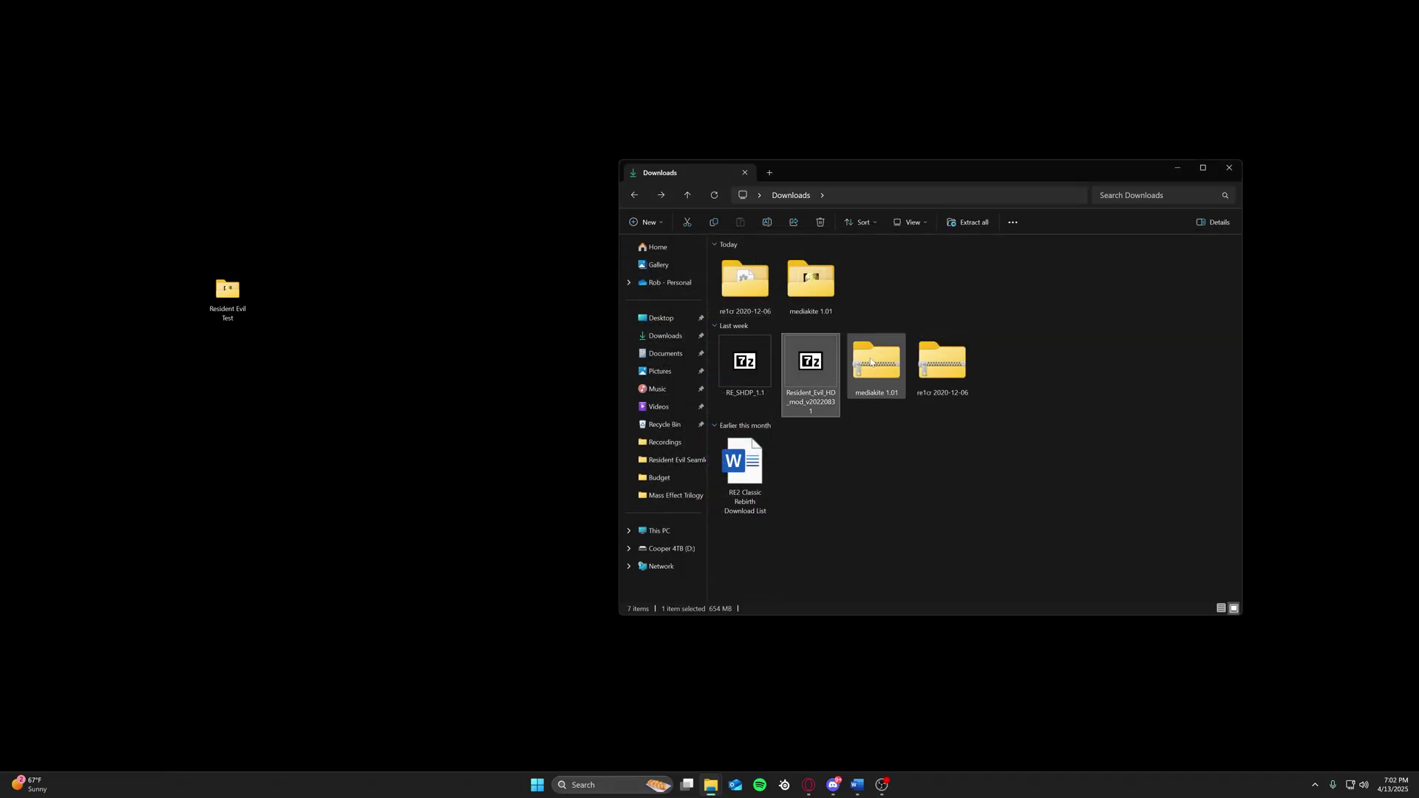
click(960, 228)
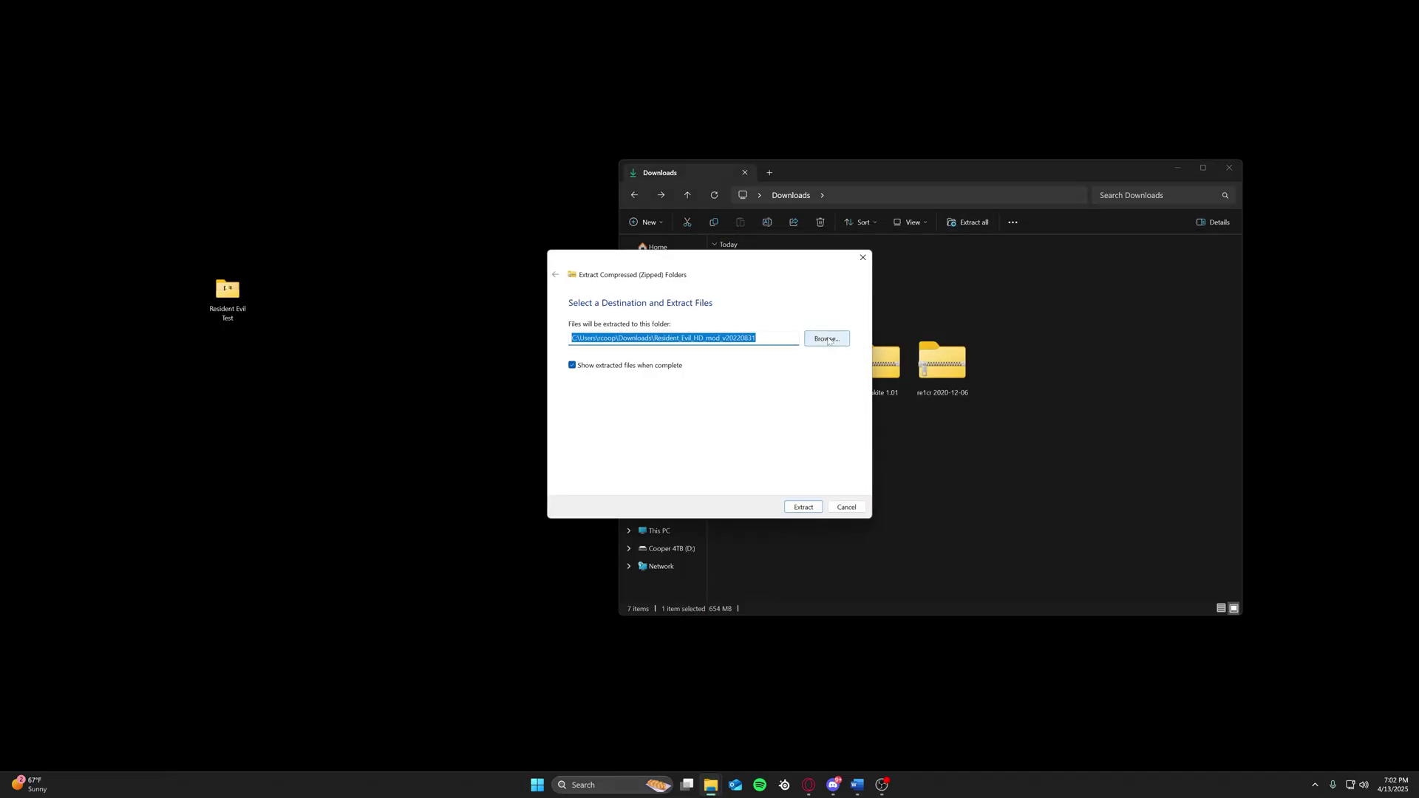
key(Return)
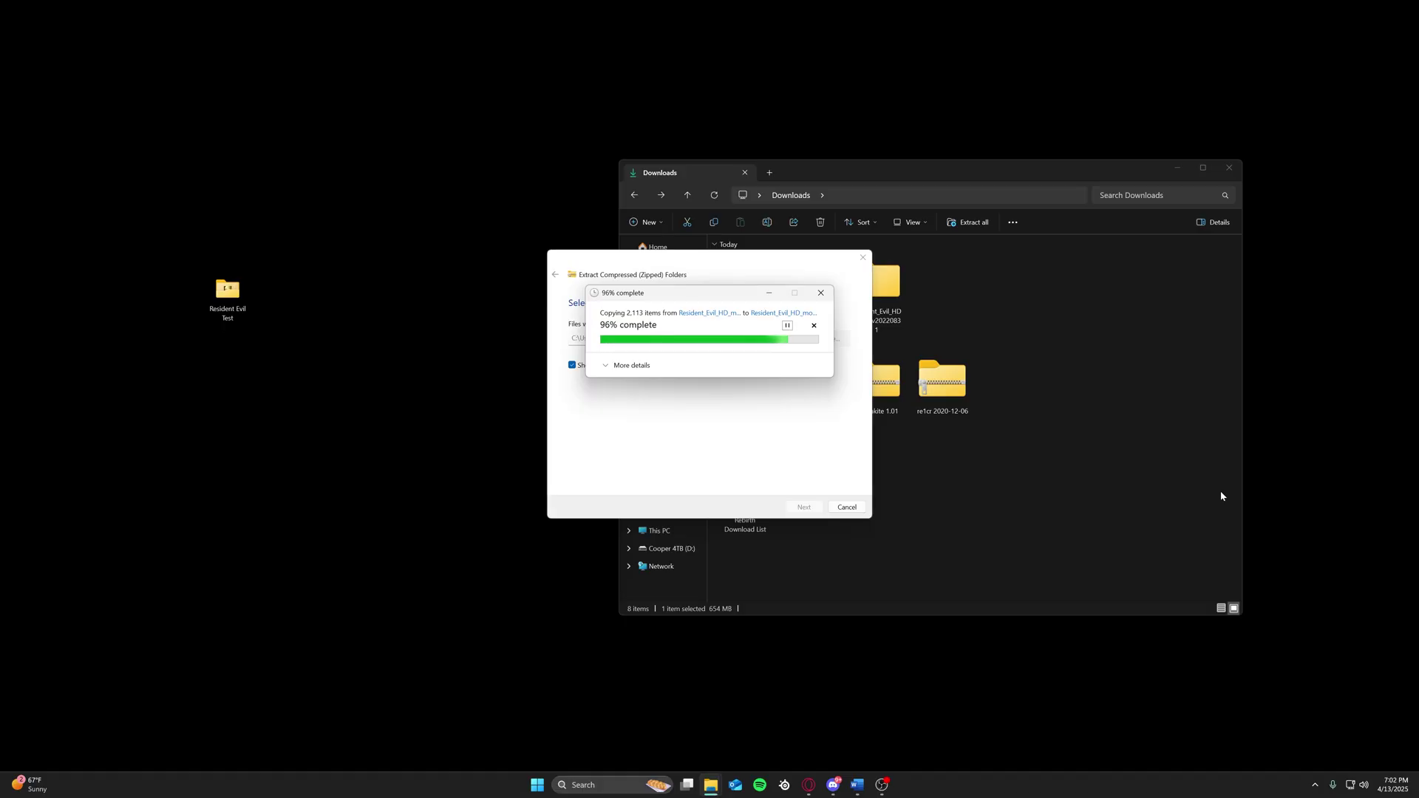
click(1278, 228)
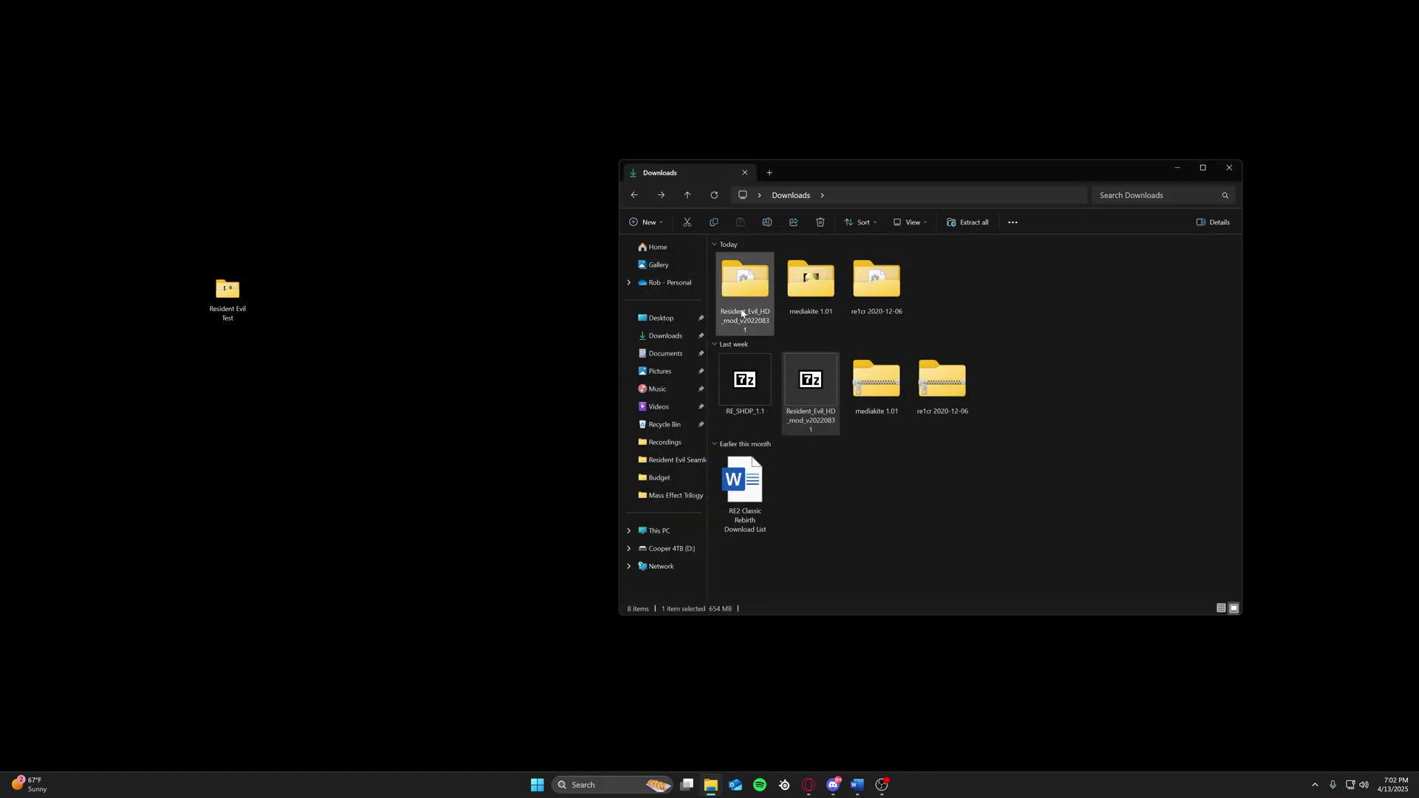
click(740, 393)
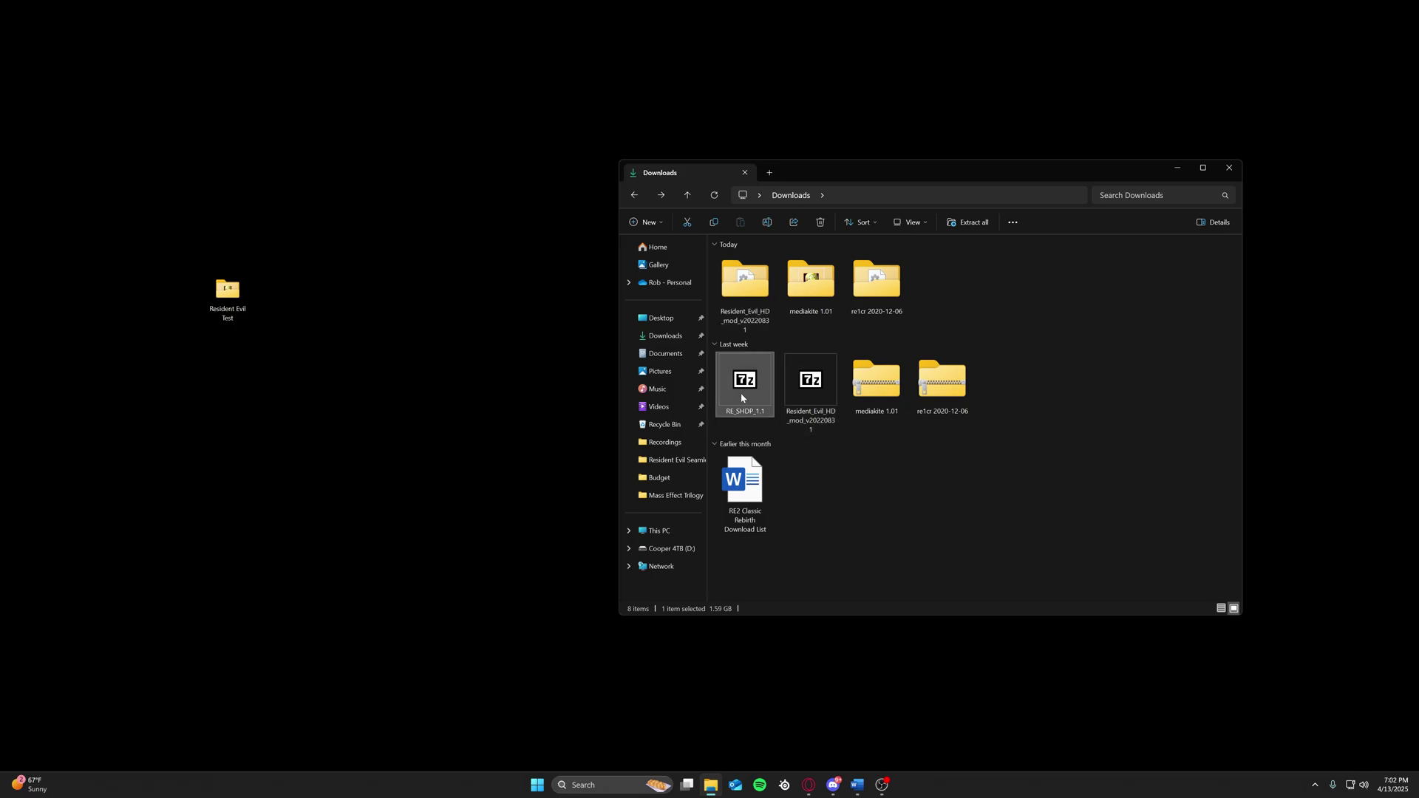
click(967, 223)
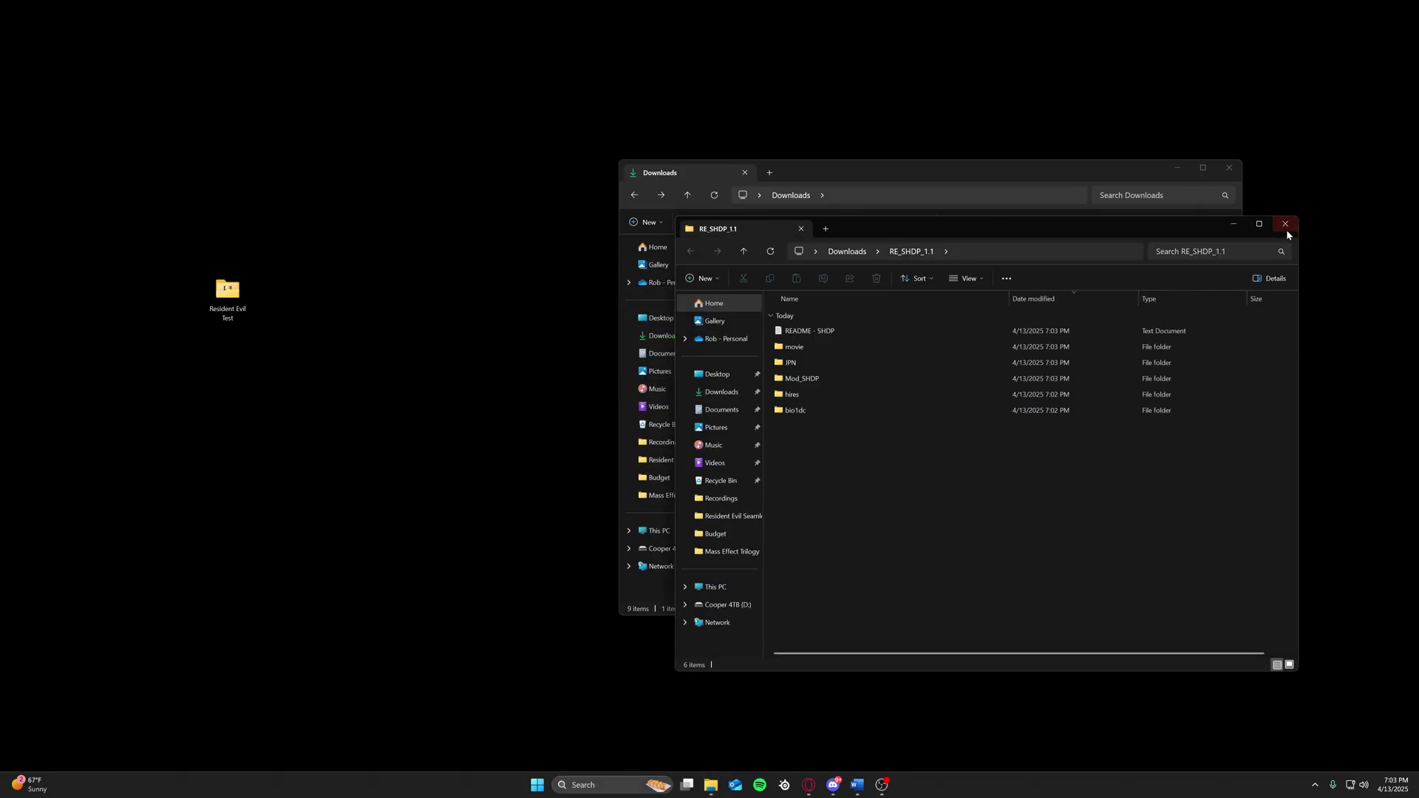
- Move mediakite 1.01 and re1cr 2020-12-06 to the desktop and switch desktop icons to Large
click(1285, 225)
drag(876, 279, 89, 60)
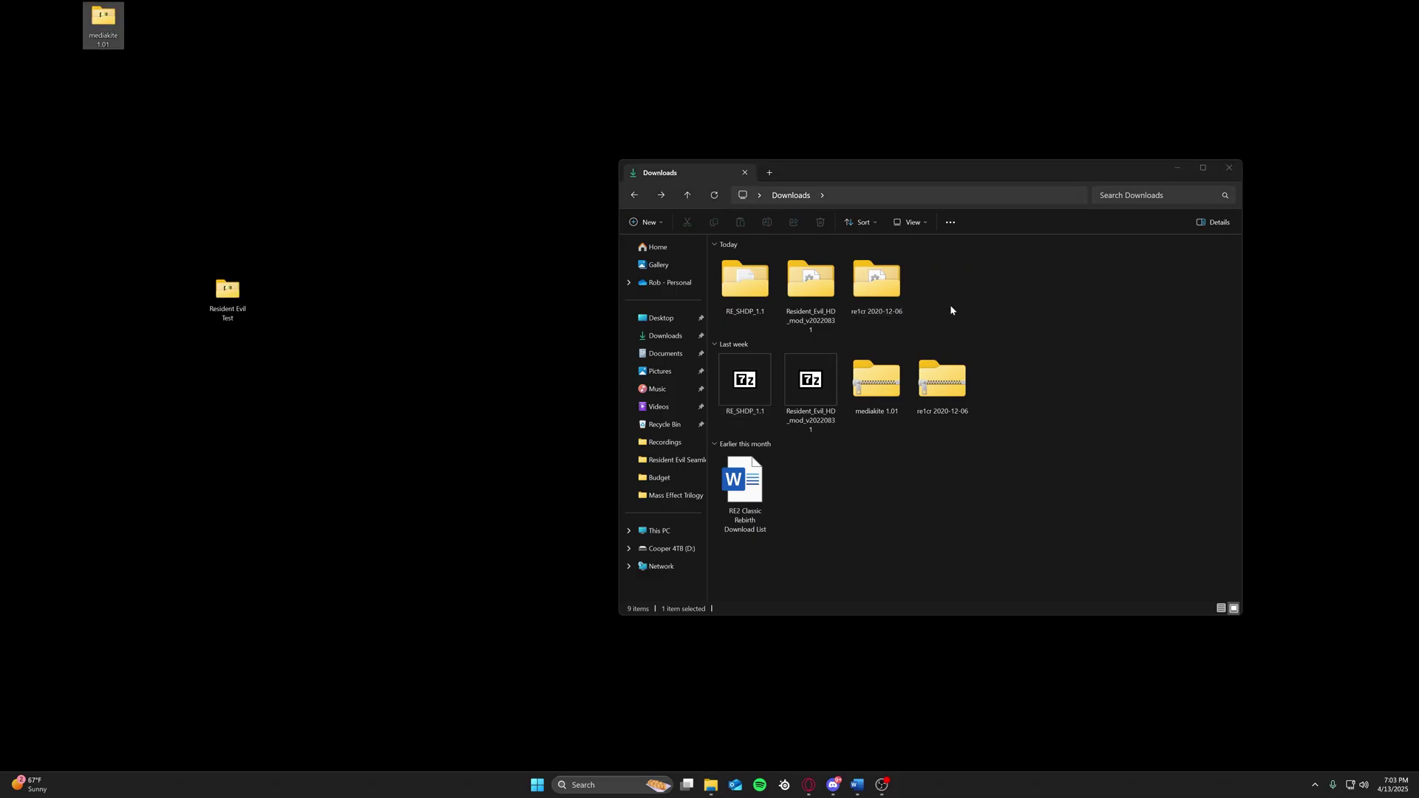
drag(876, 279, 172, 57)
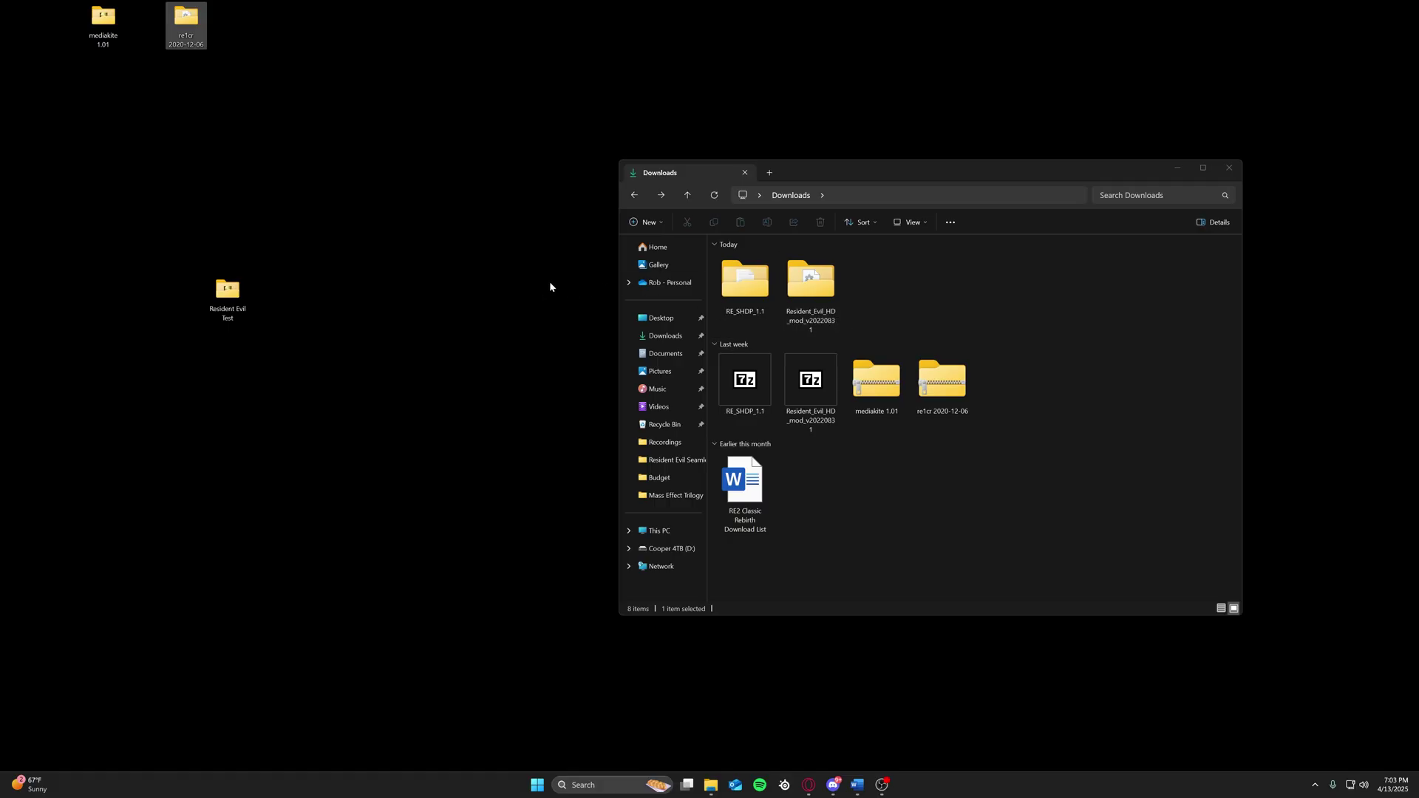
right_click(384, 181)
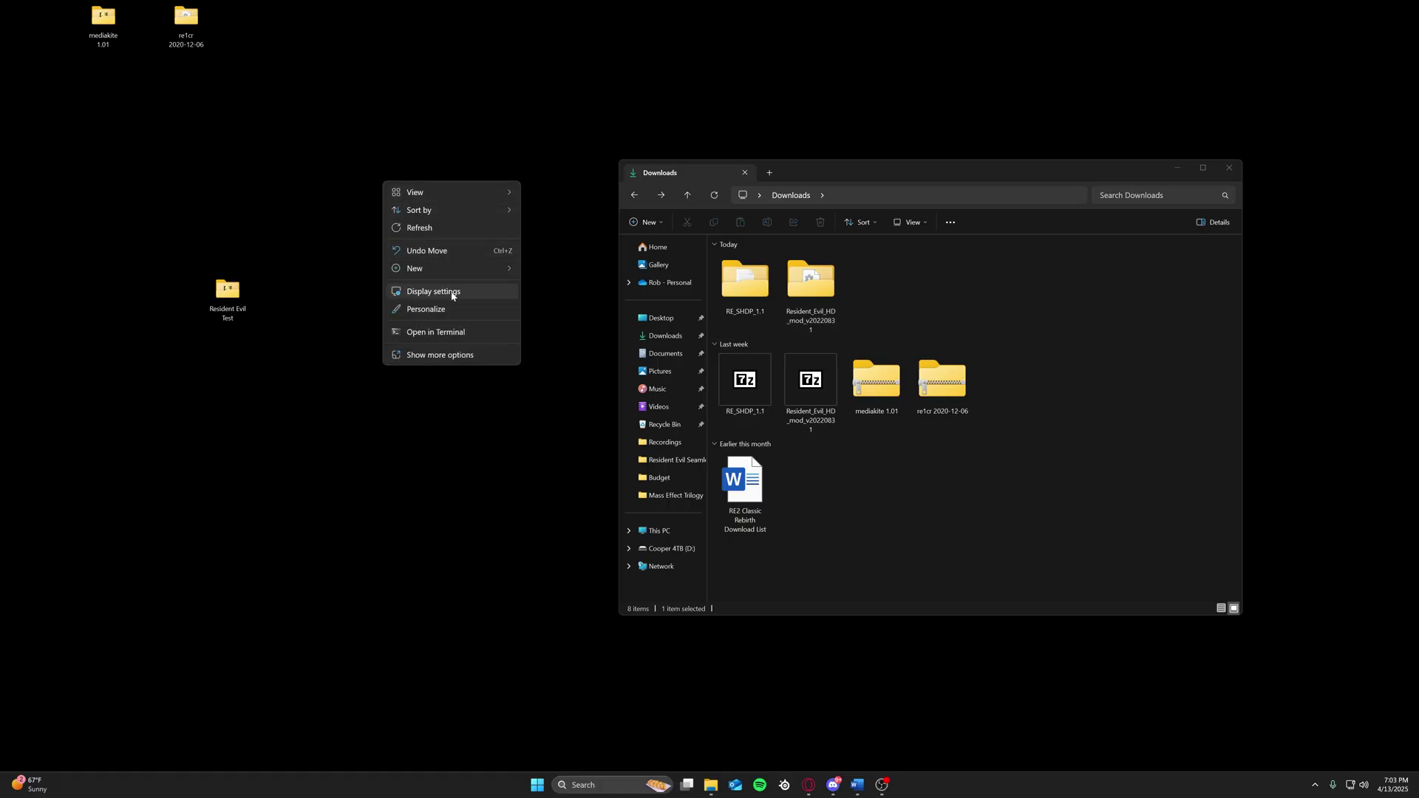
mouse_move(443, 192)
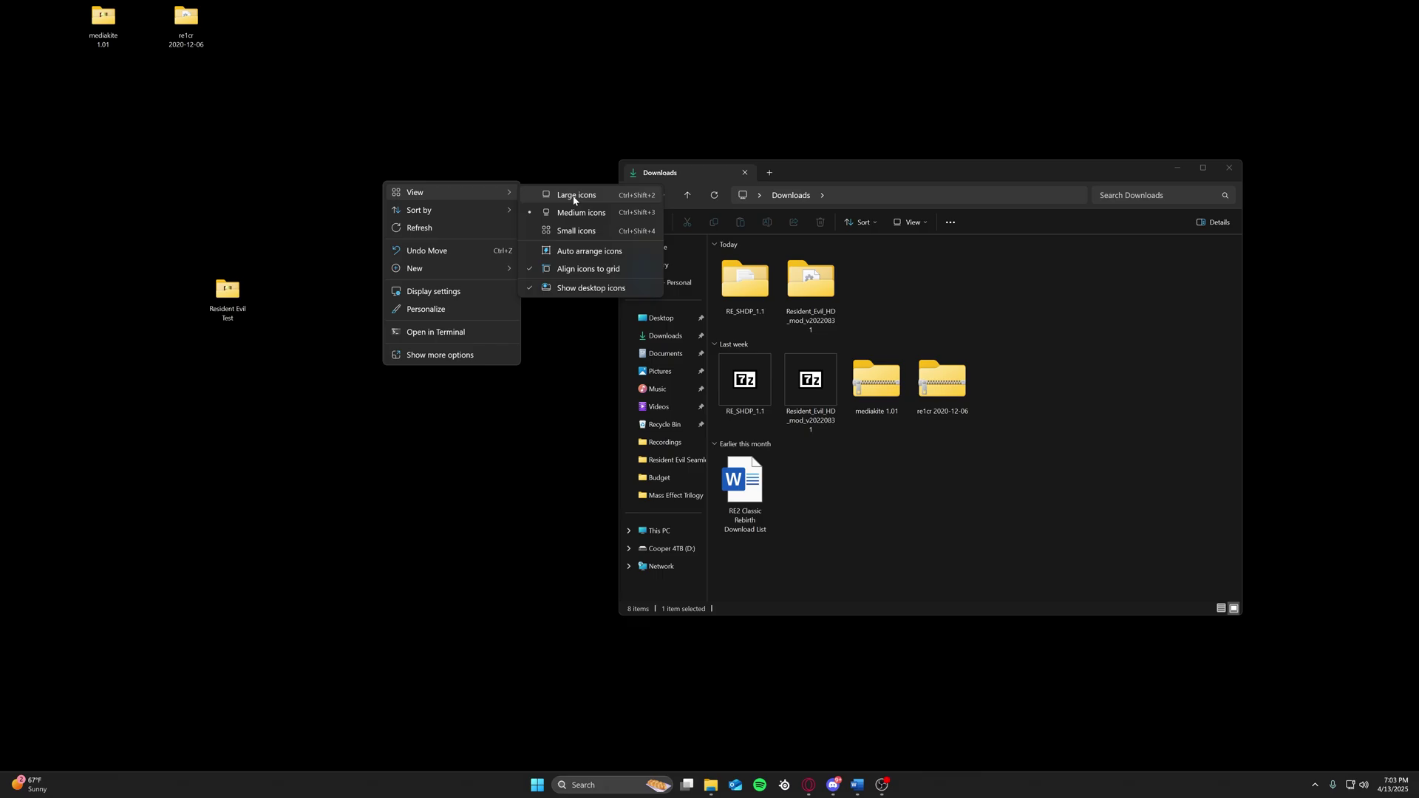
click(573, 194)
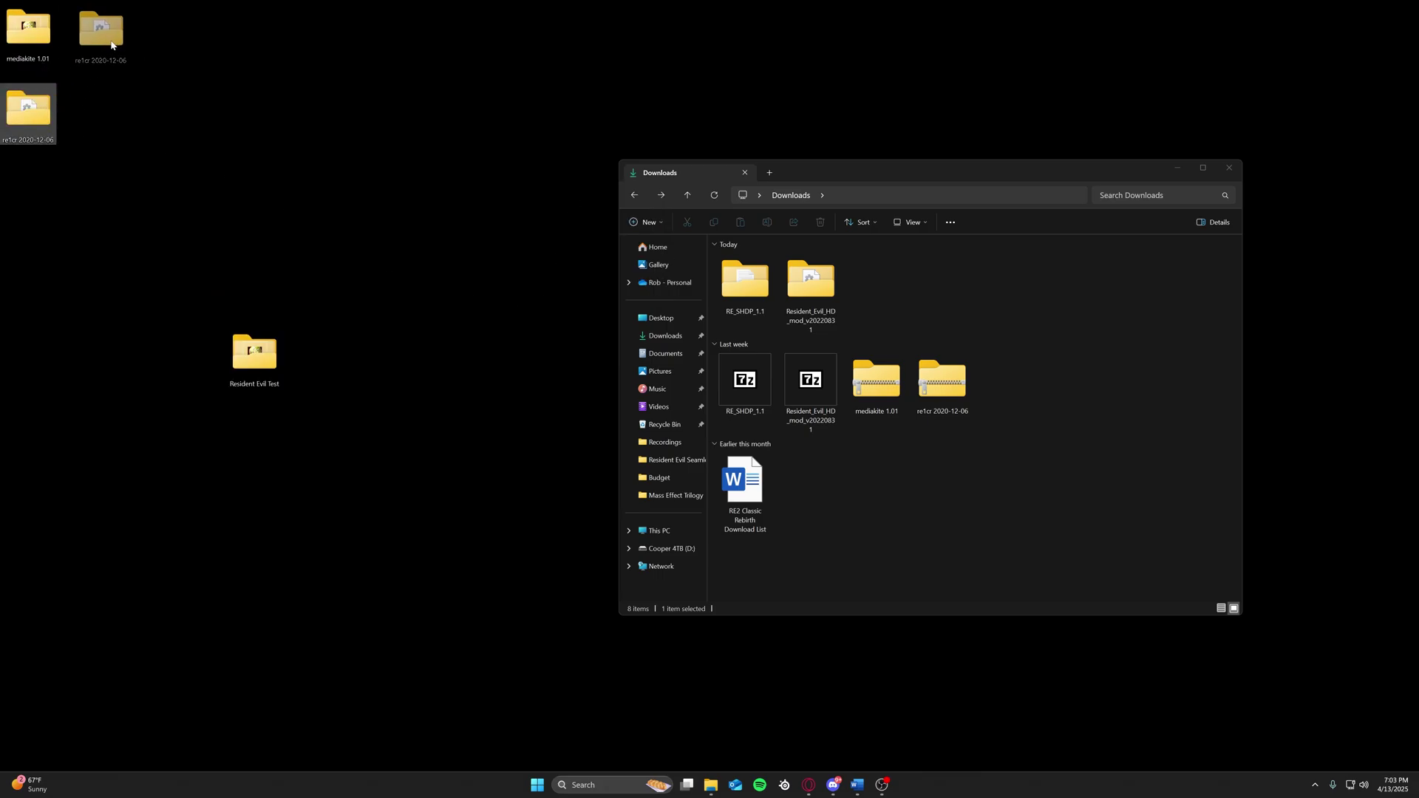
drag(111, 46, 111, 45)
drag(267, 383, 117, 297)
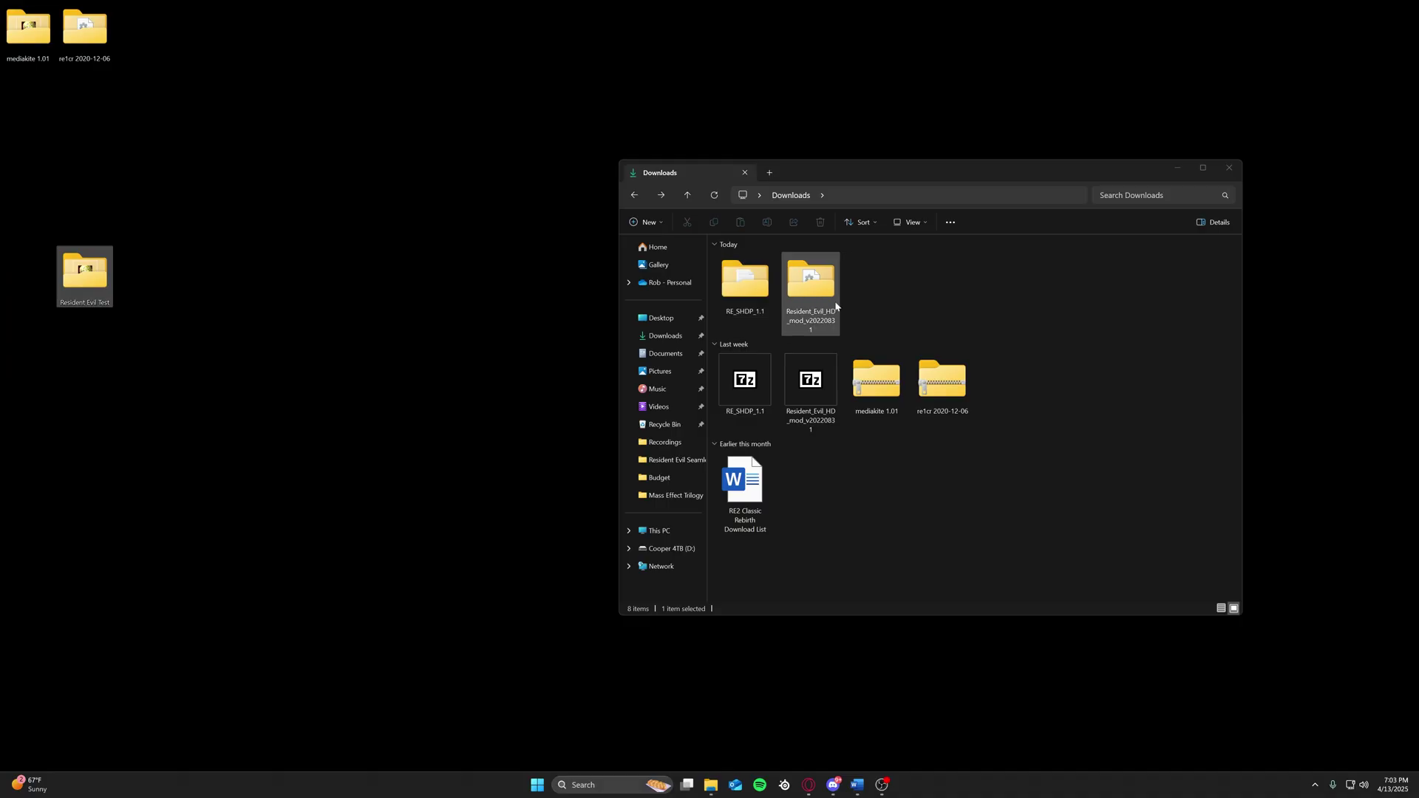
- Move Resident_Evil_HD_mod and RE_SHDP_1.1 to the desktop, lined up in the top row
drag(816, 299, 164, 56)
drag(745, 279, 291, 57)
drag(193, 46, 147, 46)
drag(309, 36, 186, 47)
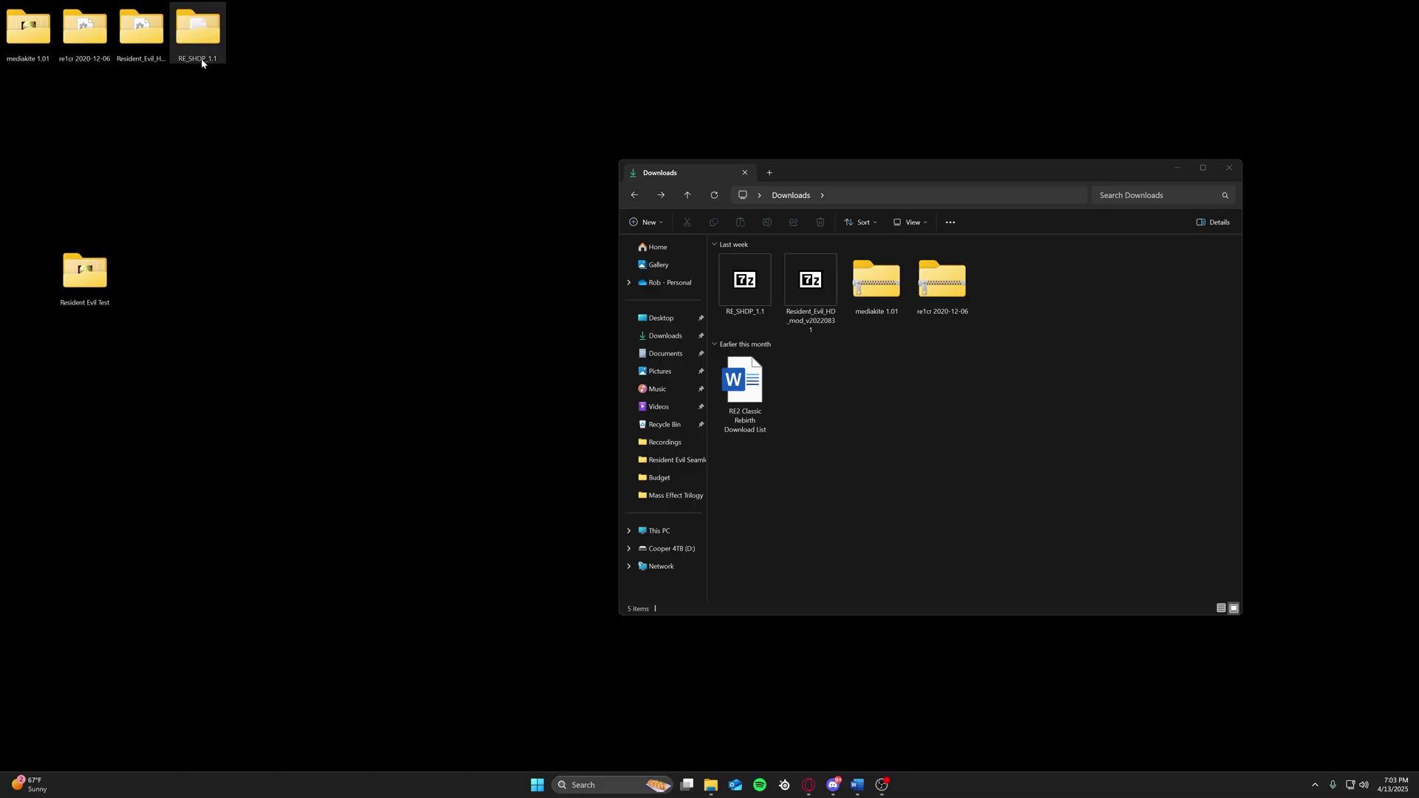
- Check the contents of the mediakite 1.01 and re1cr 2020-12-06 folders
double_click(27, 29)
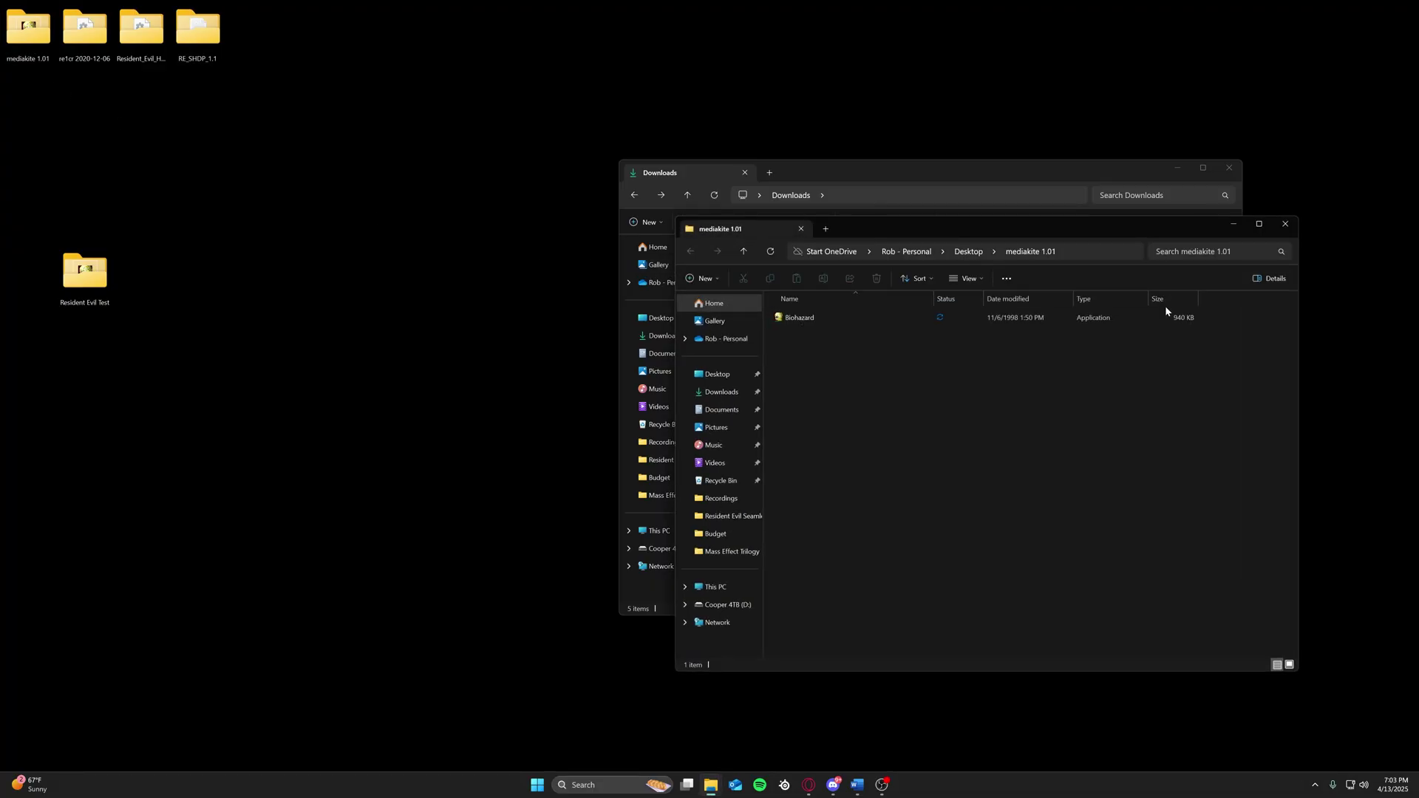
click(1294, 231)
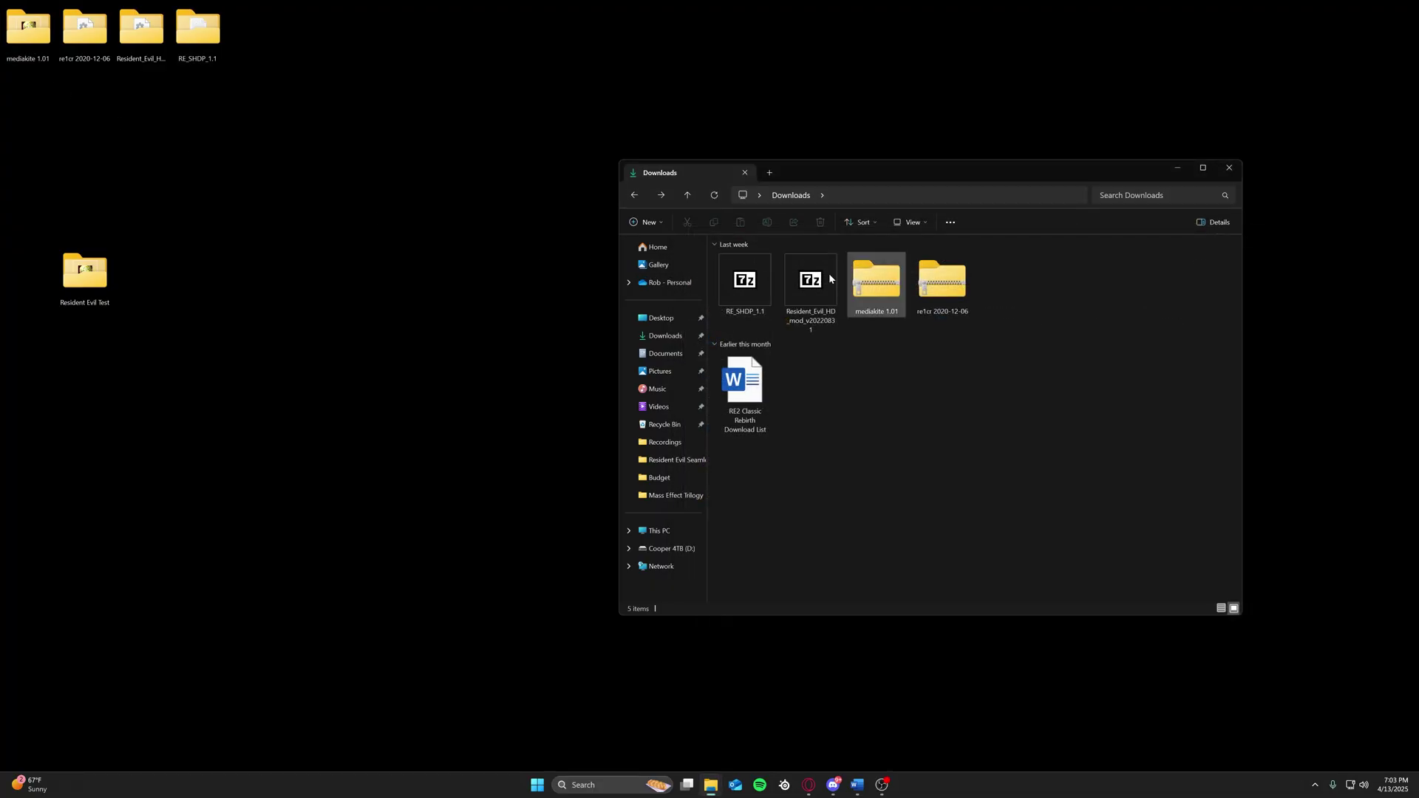
double_click(84, 30)
click(1285, 223)
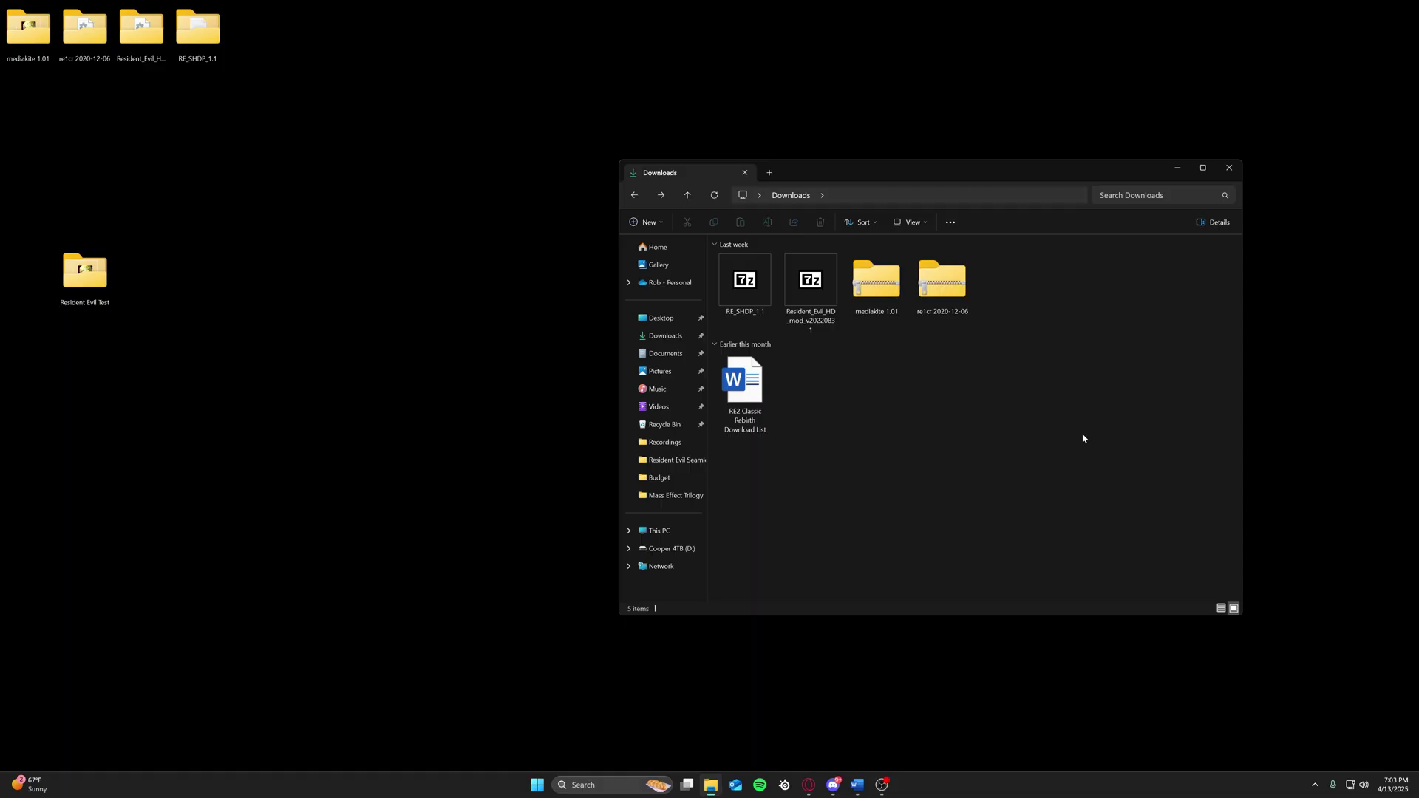
- Bring Opera forward, switch to the Resident Evil HD mod page, then minimize the browser
mouse_move(814, 782)
click(750, 730)
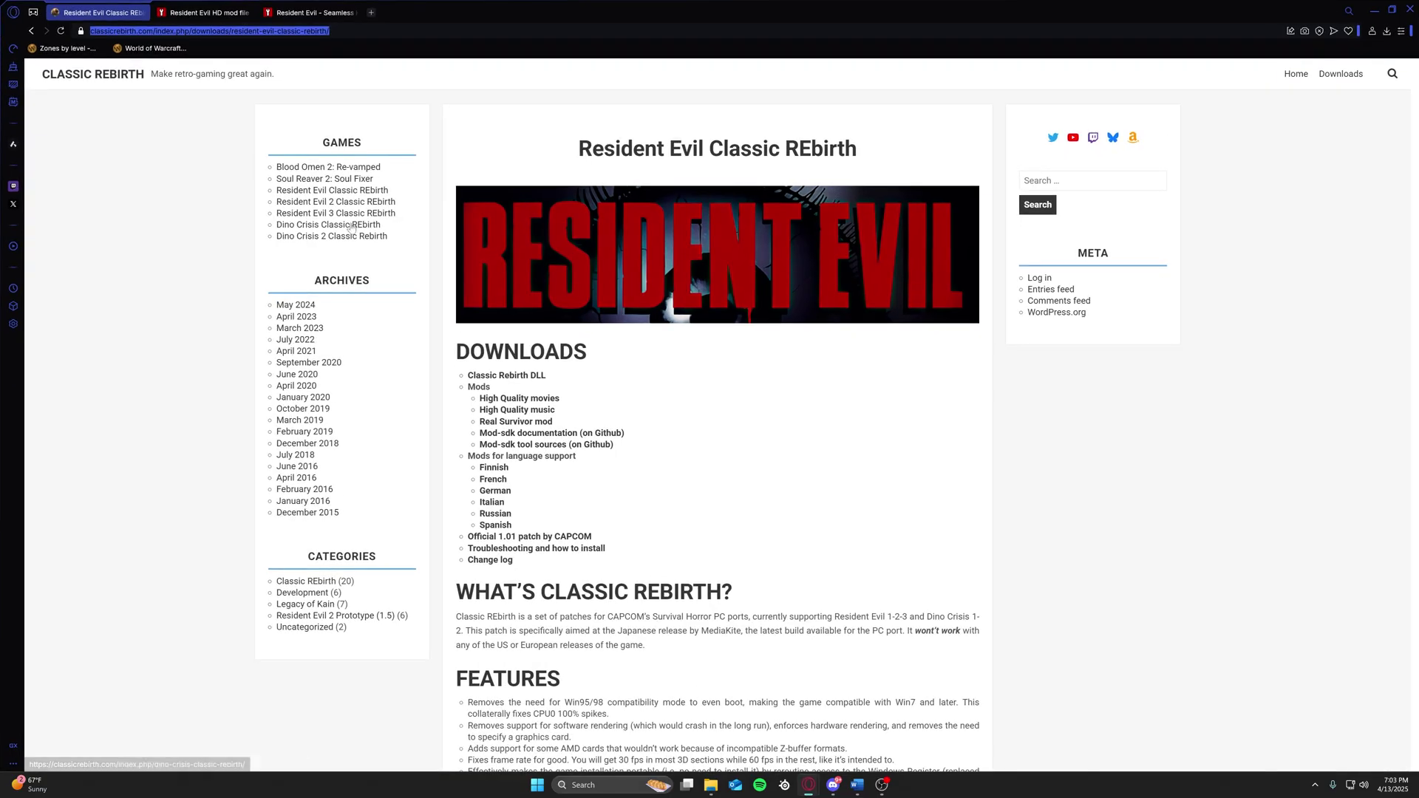
click(184, 204)
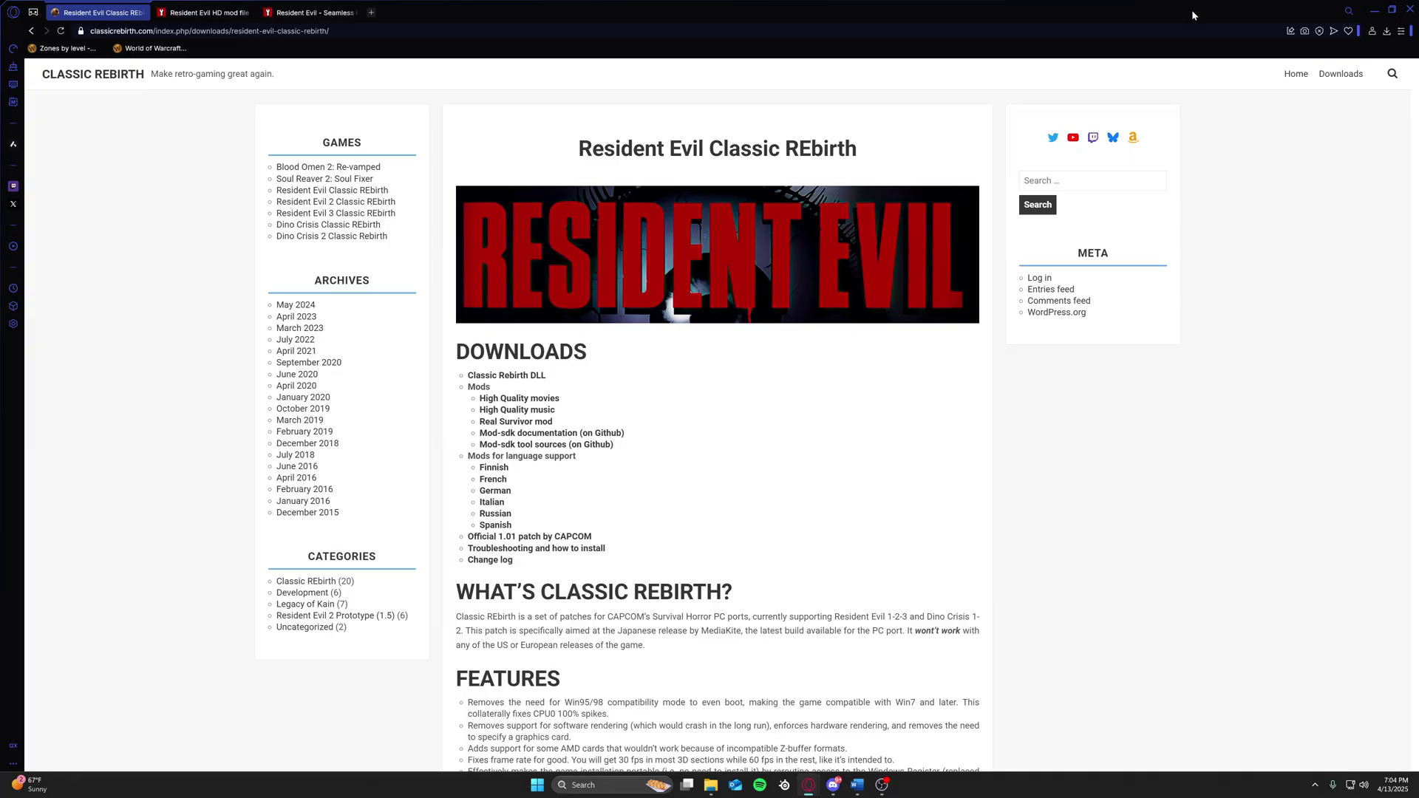
click(207, 12)
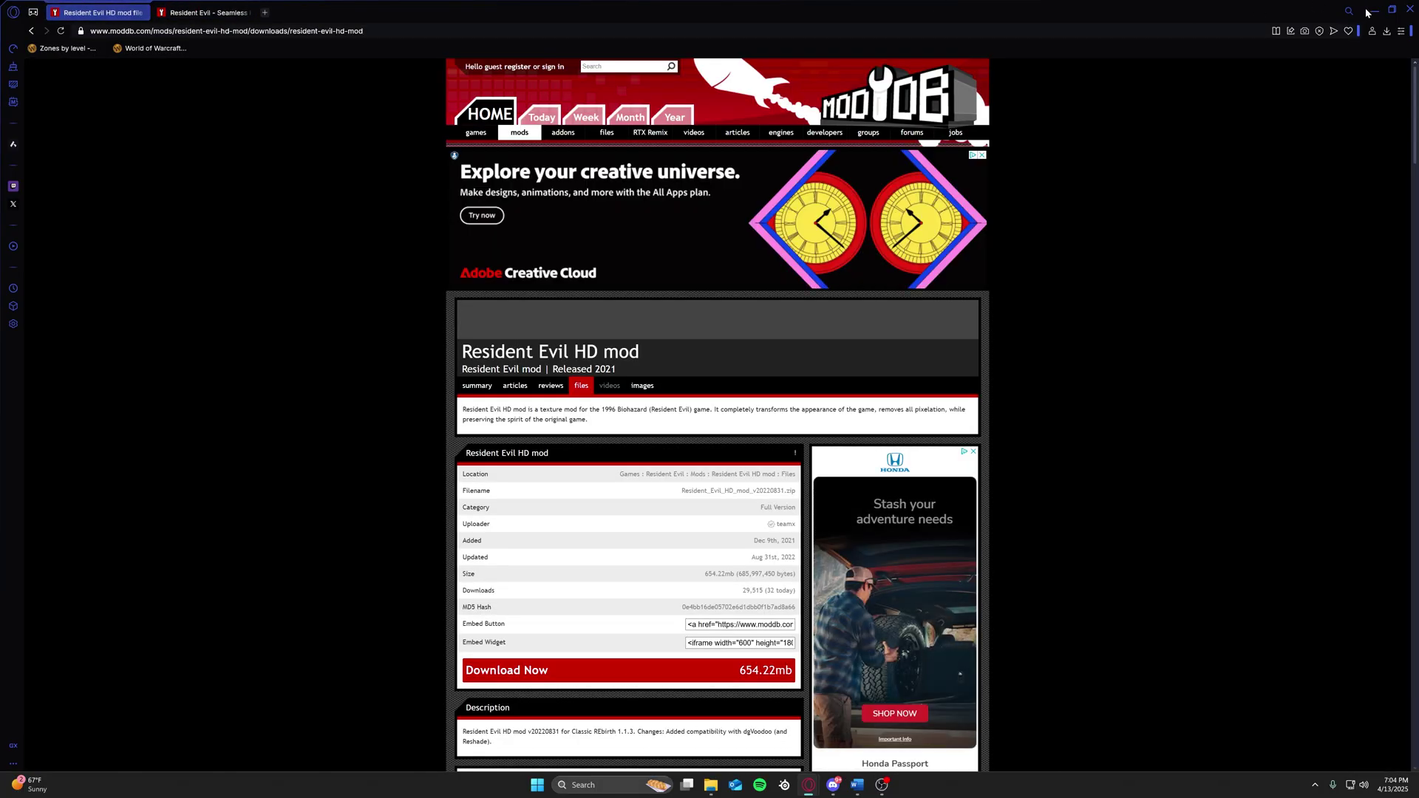
click(1373, 10)
- Move Biohazard.exe from mediakite 1.01 into Resident Evil Test, replacing the existing copy
double_click(28, 30)
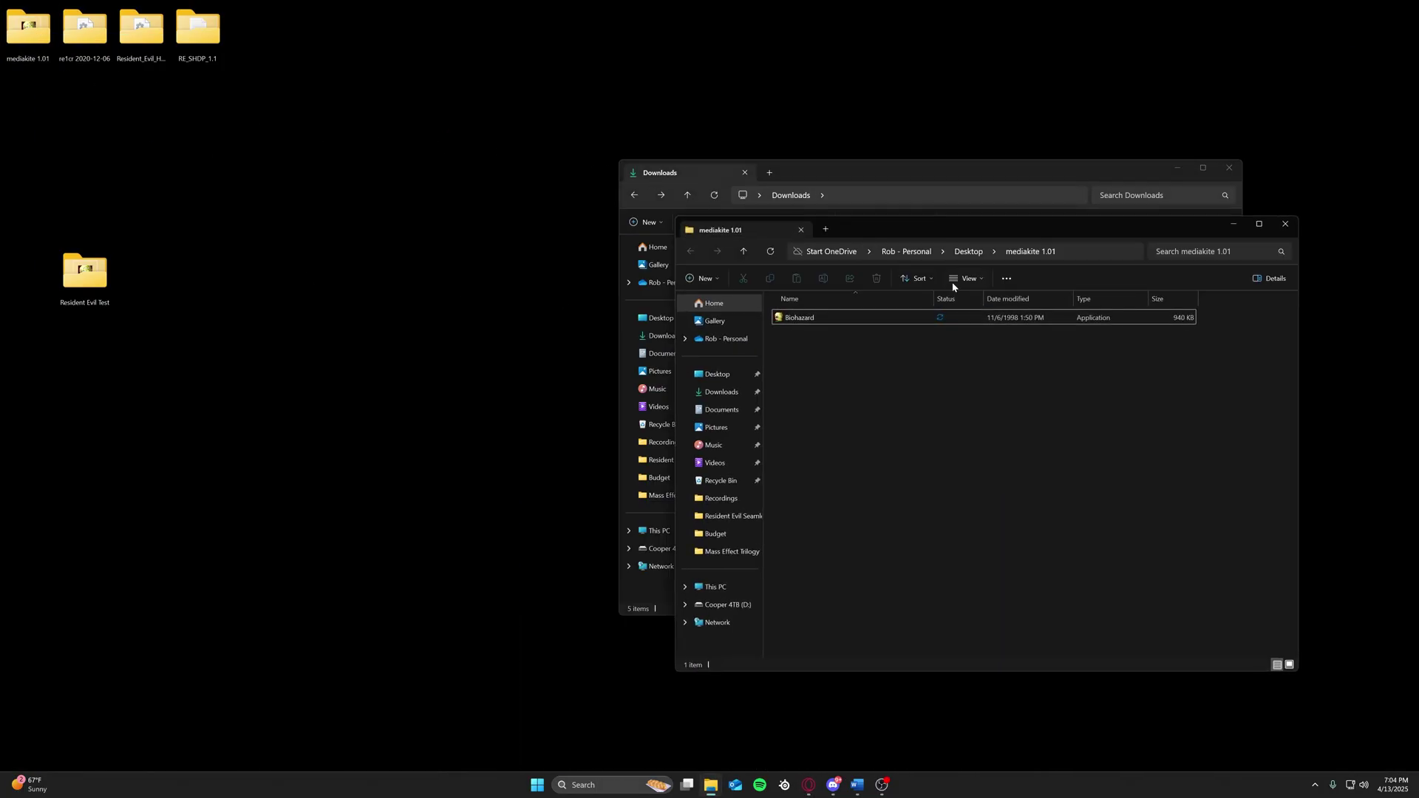
drag(821, 319, 83, 270)
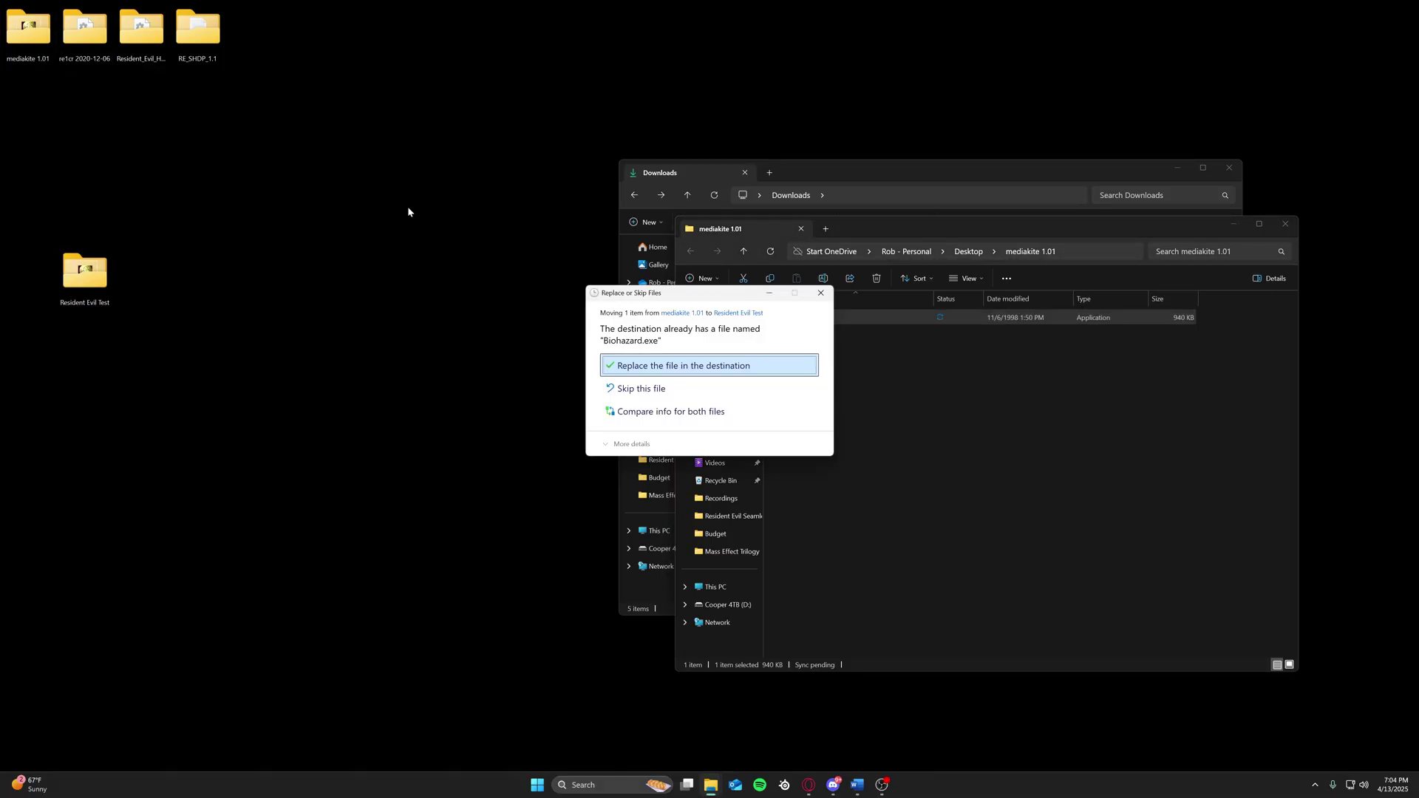
click(708, 379)
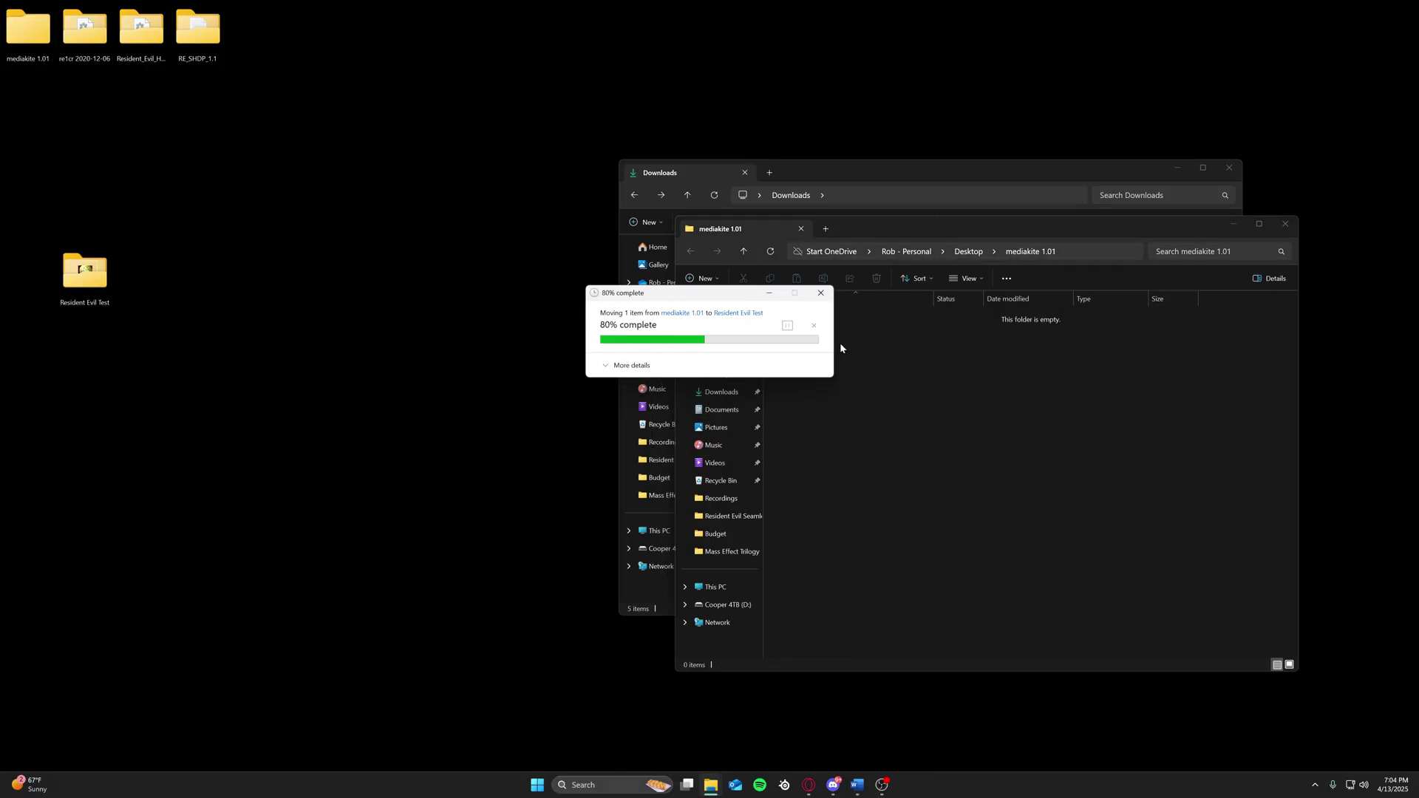
- Move ddraw.dll from re1cr 2020-12-06 into Resident Evil Test, close the emptied windows, open Resident_Evil_HD_mod
double_click(84, 30)
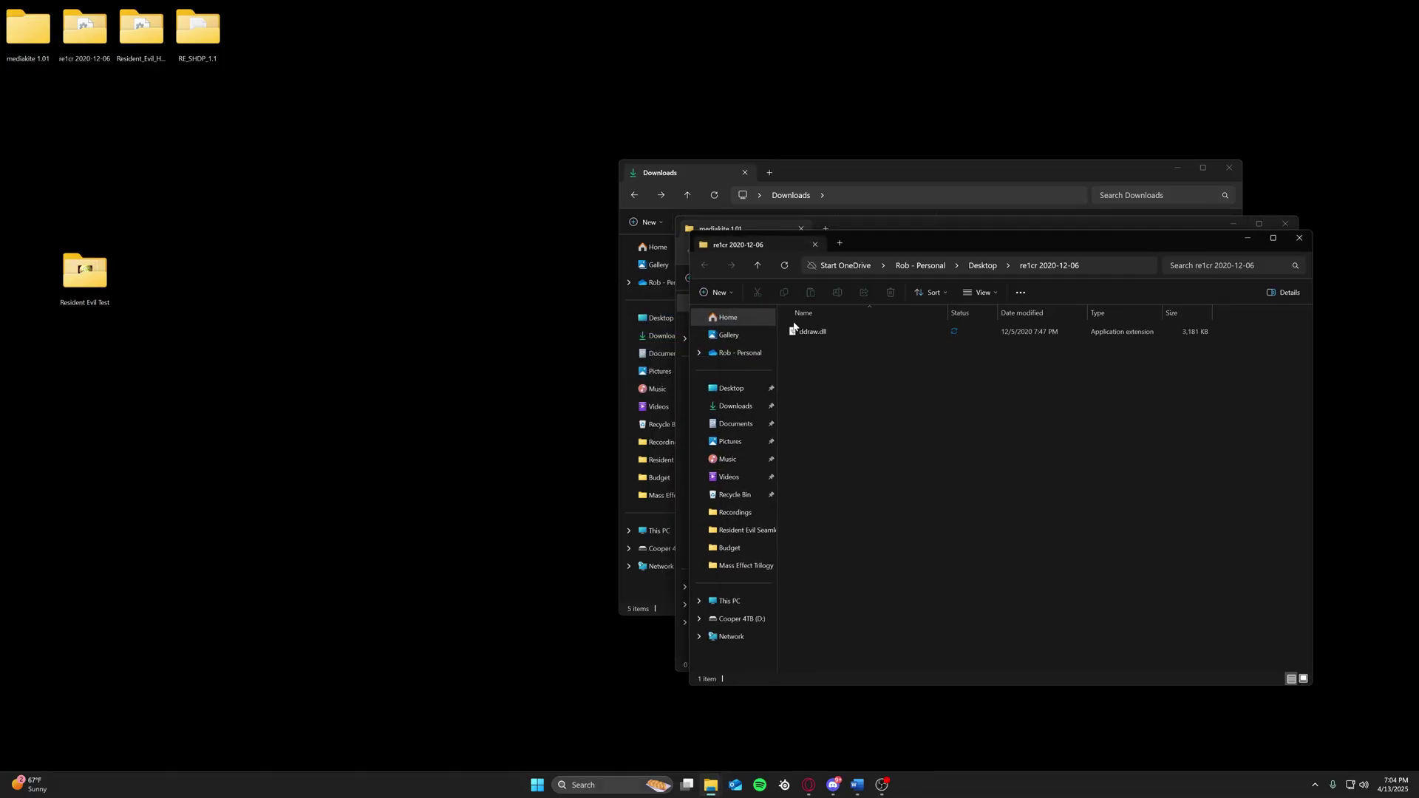
drag(813, 332, 83, 273)
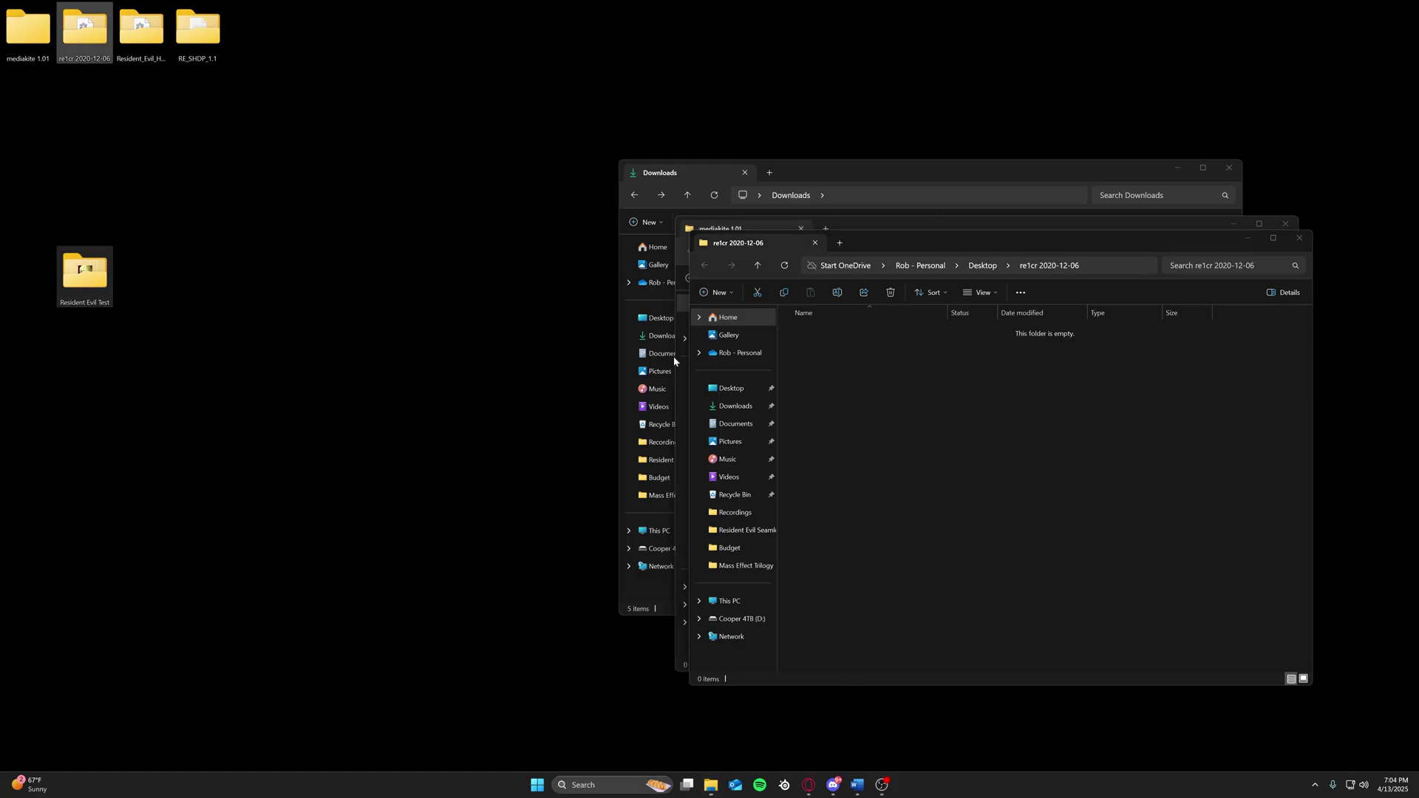
click(1298, 238)
click(1286, 225)
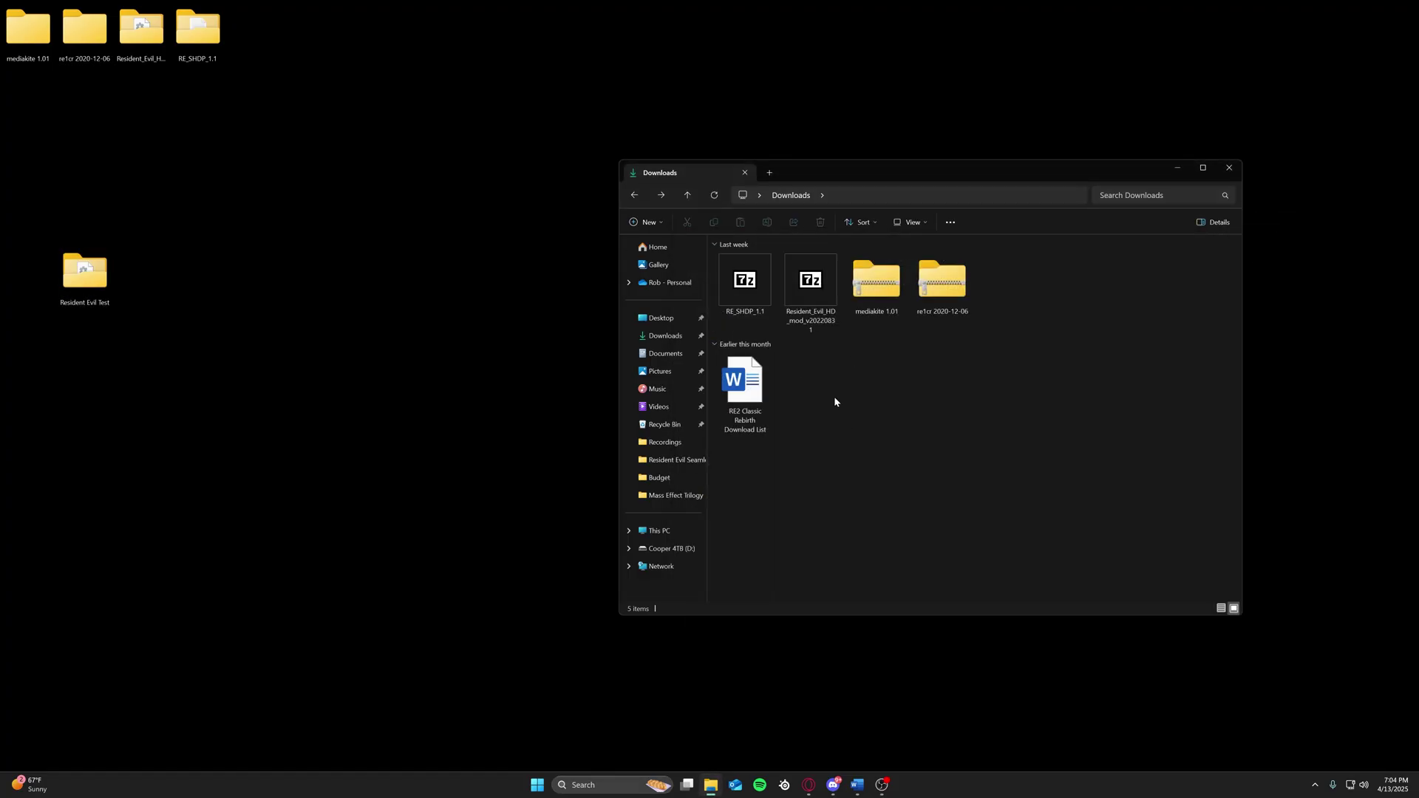
double_click(144, 44)
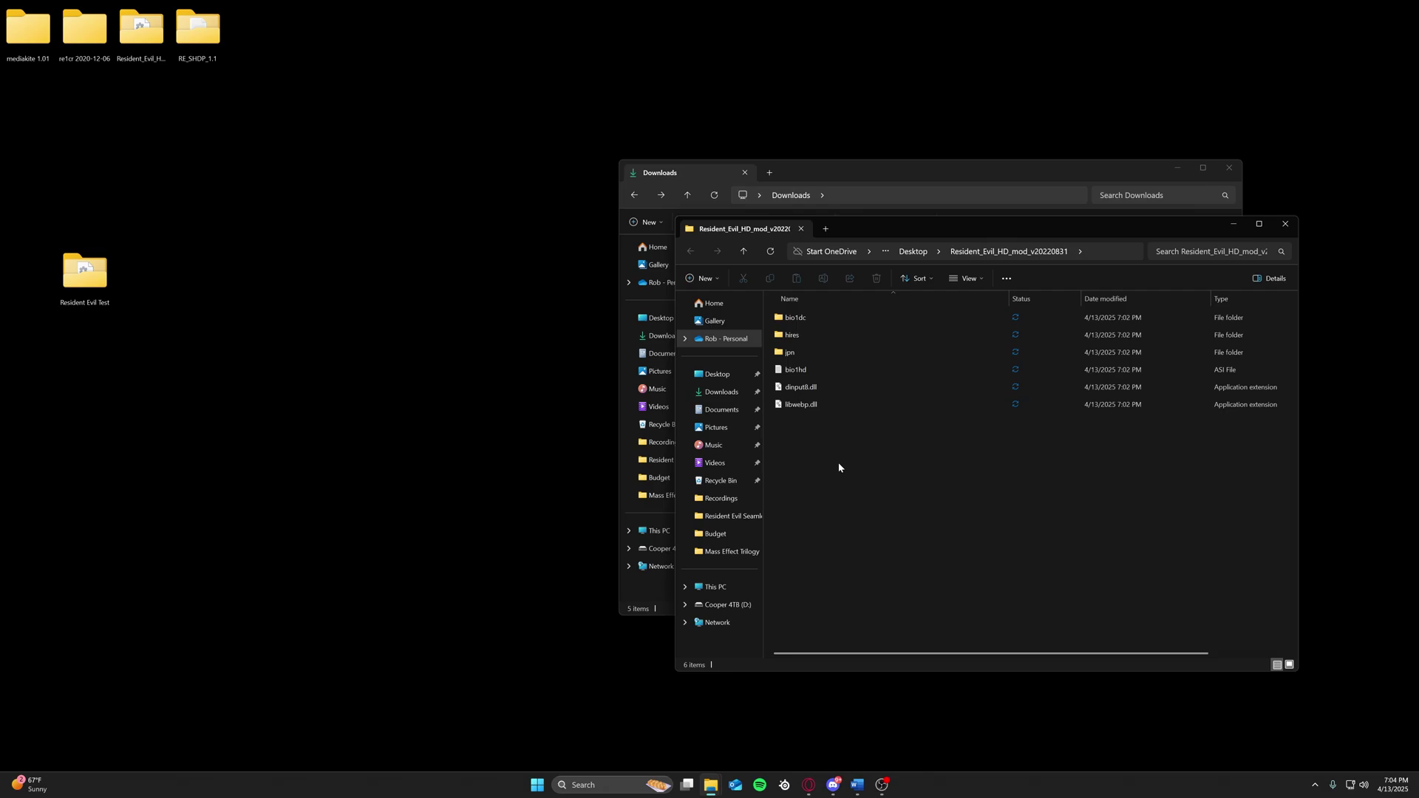
- Bring the ModDB Resident Evil HD mod page forward and scroll to the 654.22mb v20220831 zip
mouse_move(809, 785)
click(773, 738)
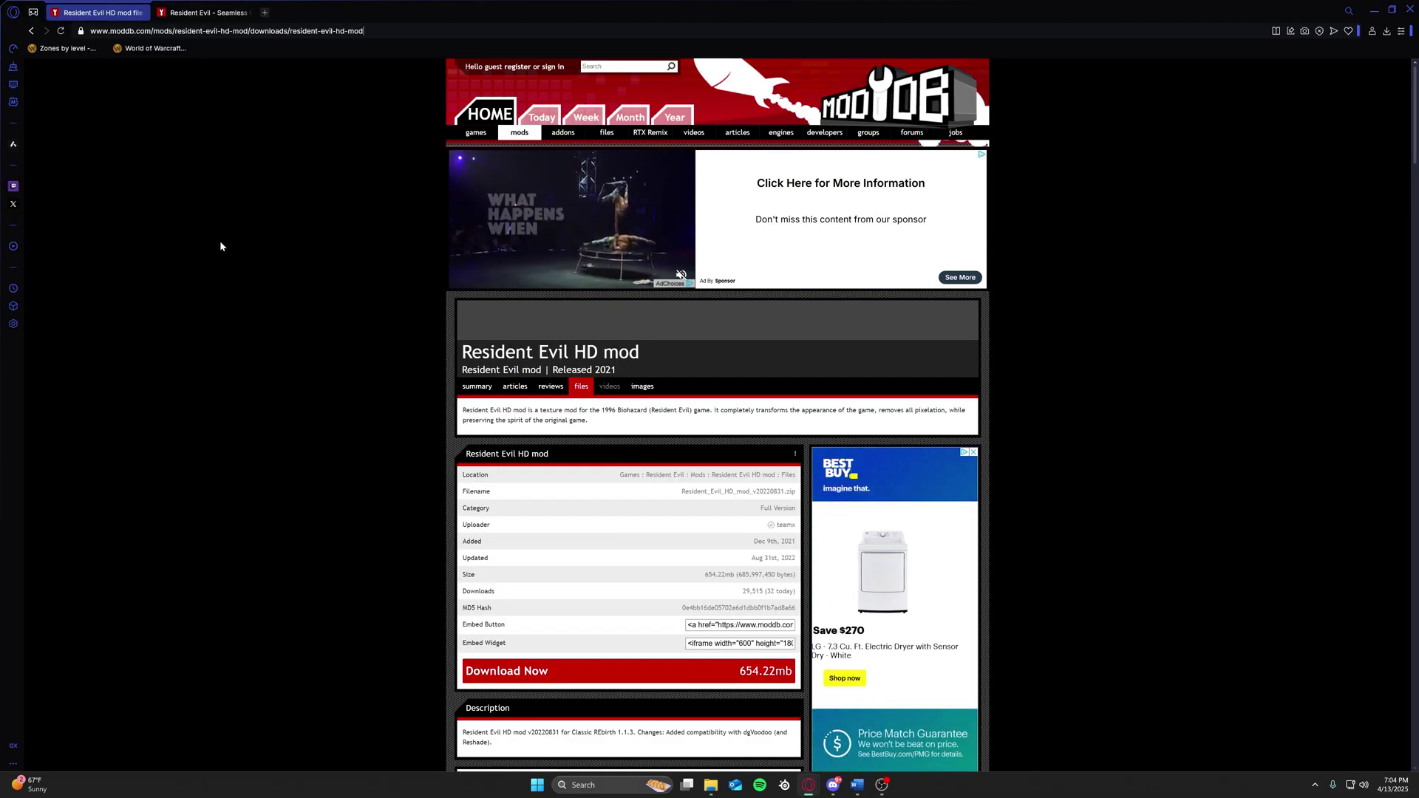
mouse_move(520, 207)
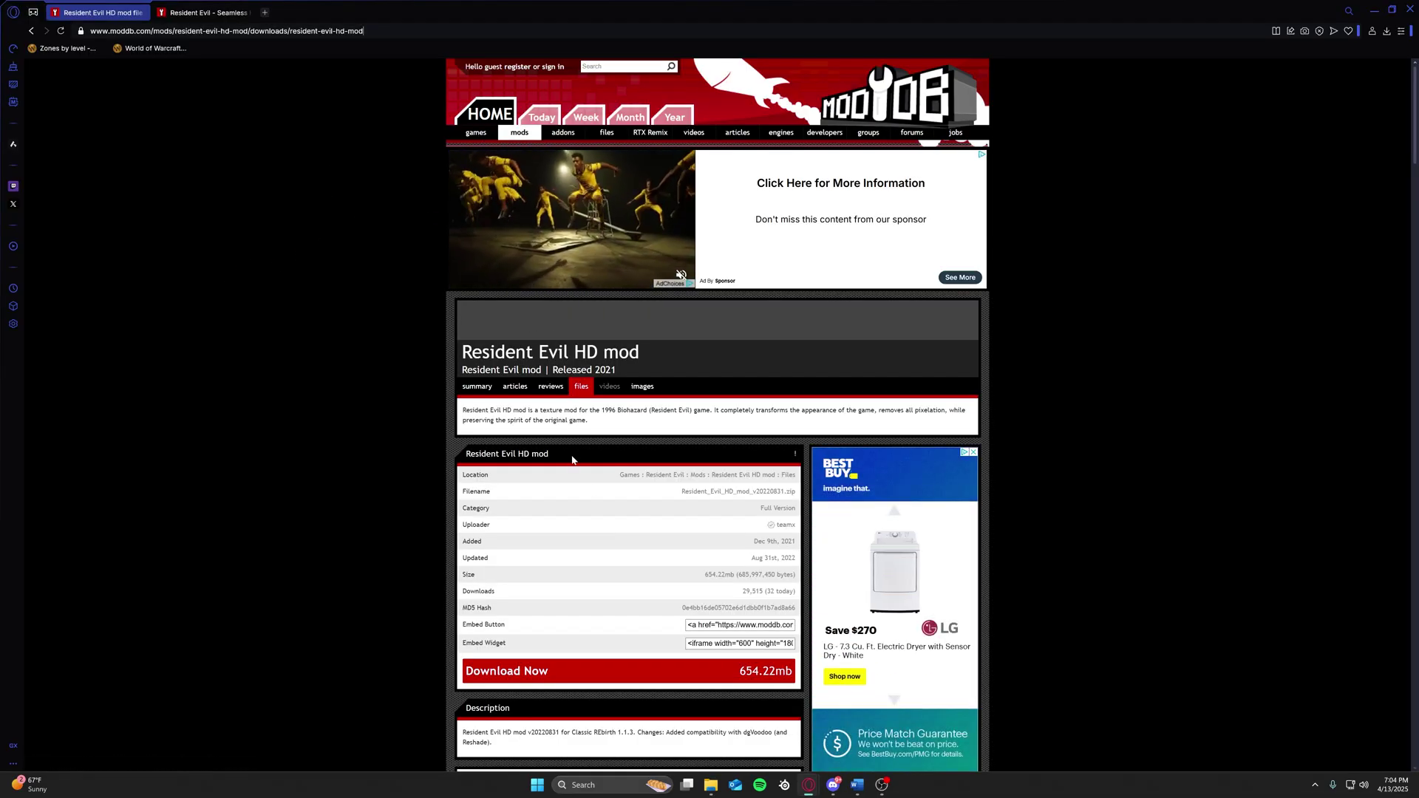
scroll(665, 517, down, 2)
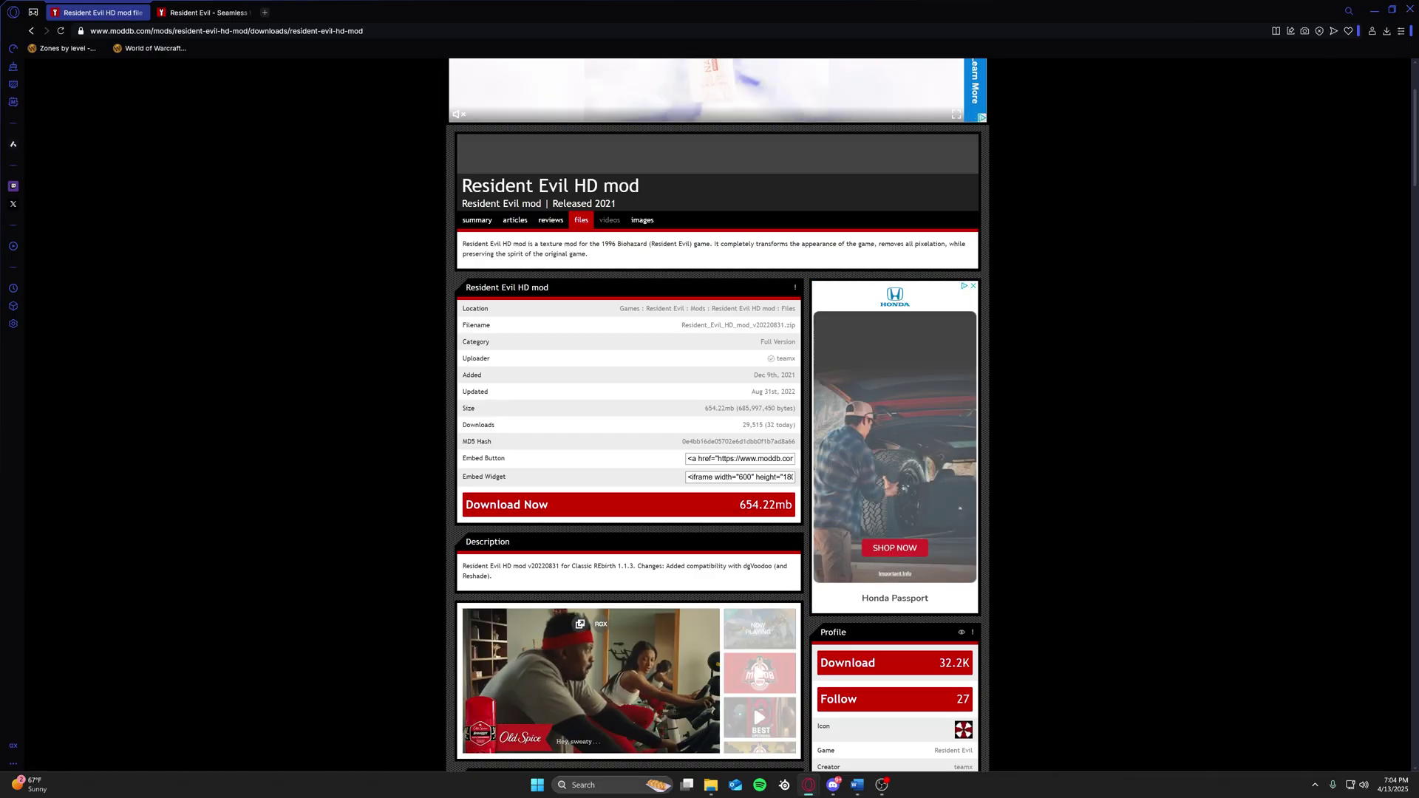
- Close the HD mod page, minimize Opera, and reopen the Resident_Evil_HD_mod folder
click(145, 13)
click(1370, 11)
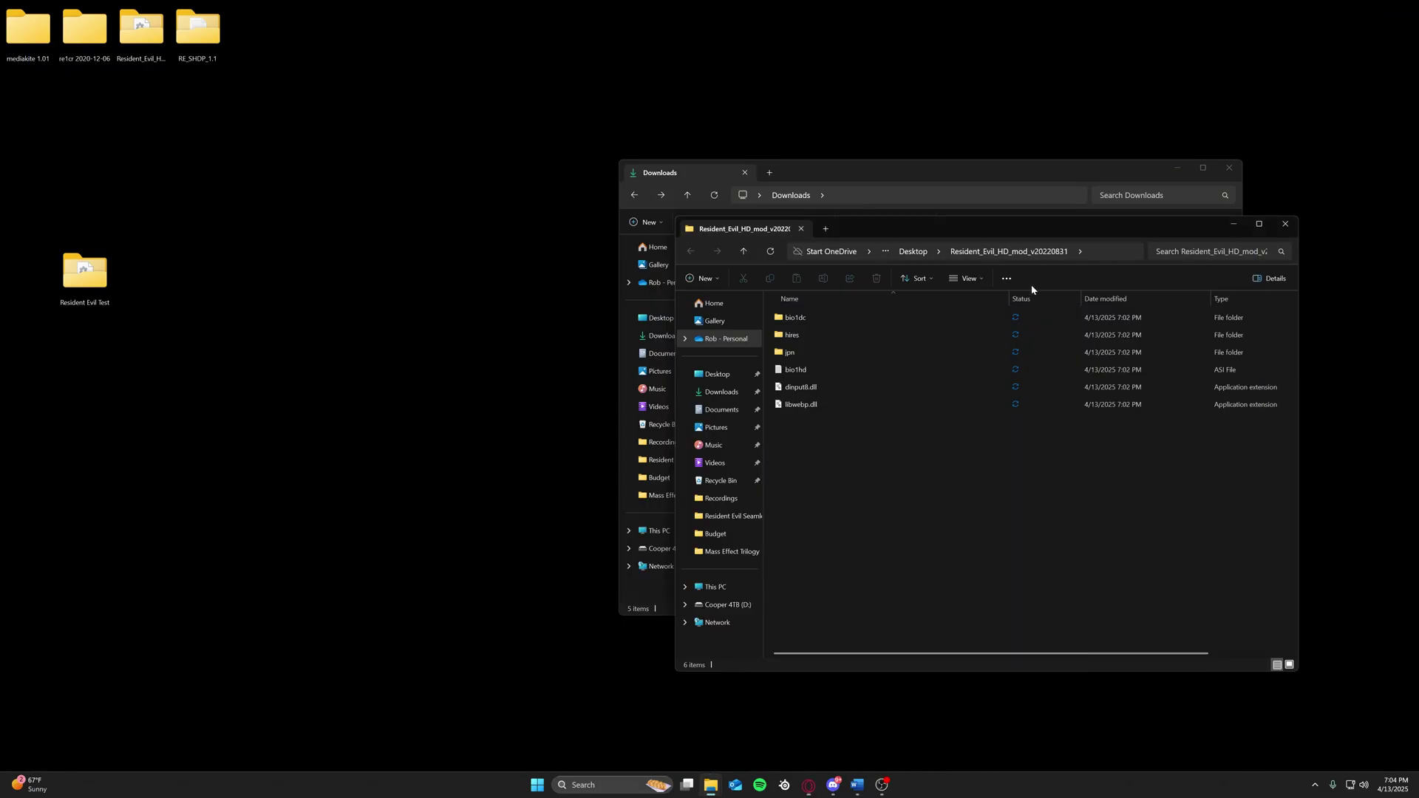
double_click(142, 29)
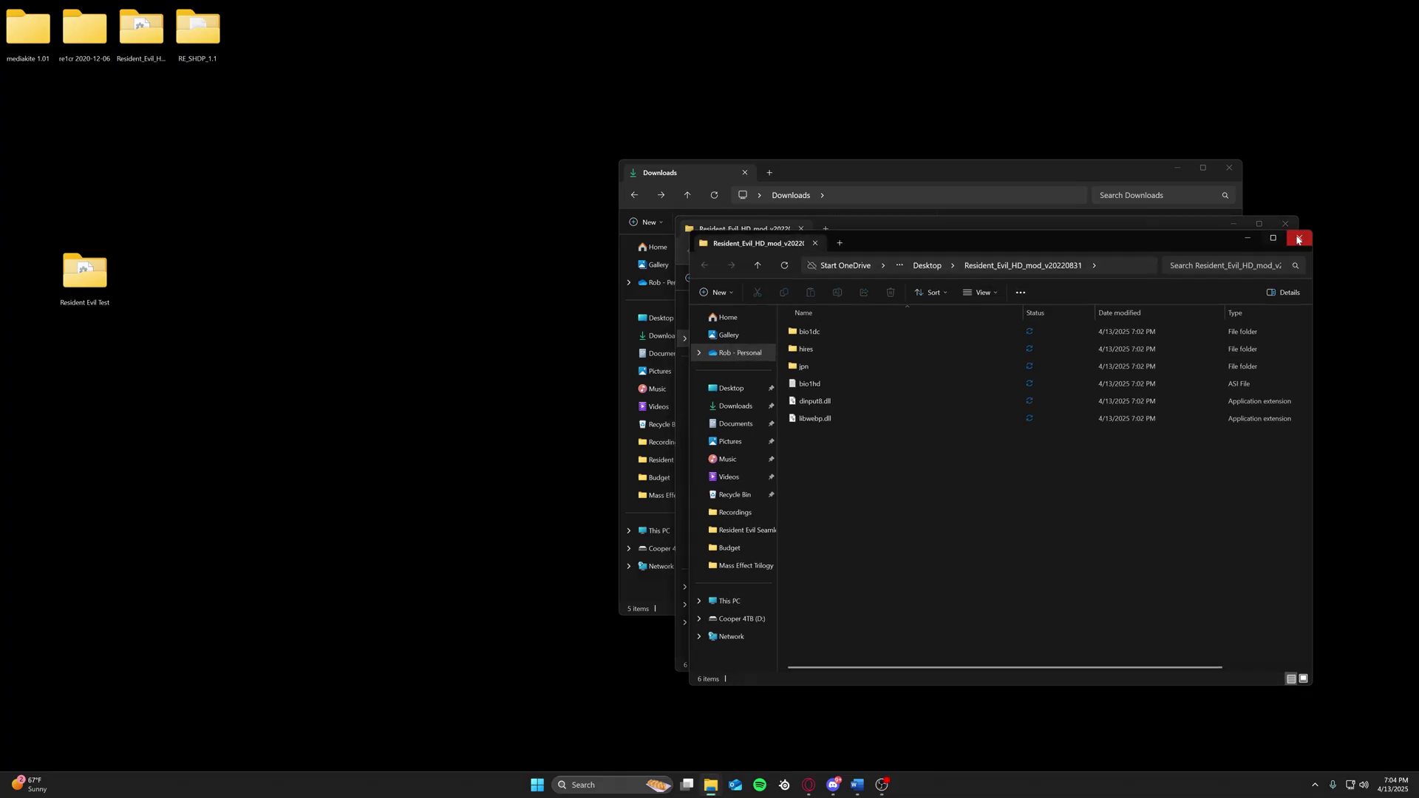
click(1299, 237)
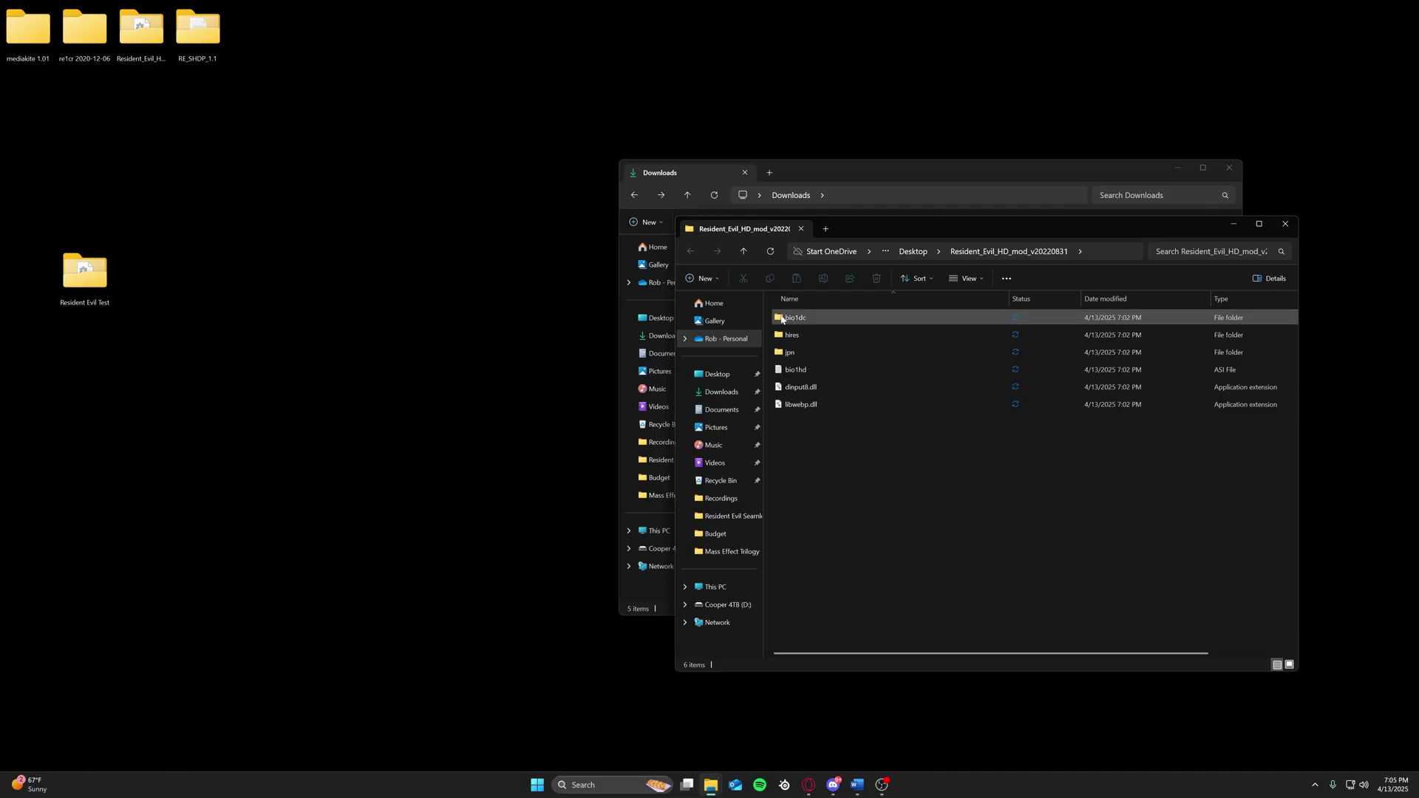
- Delete the bio1dc folder and move the other five items into Resident Evil Test, replacing duplicates
click(794, 318)
right_click(795, 318)
click(948, 331)
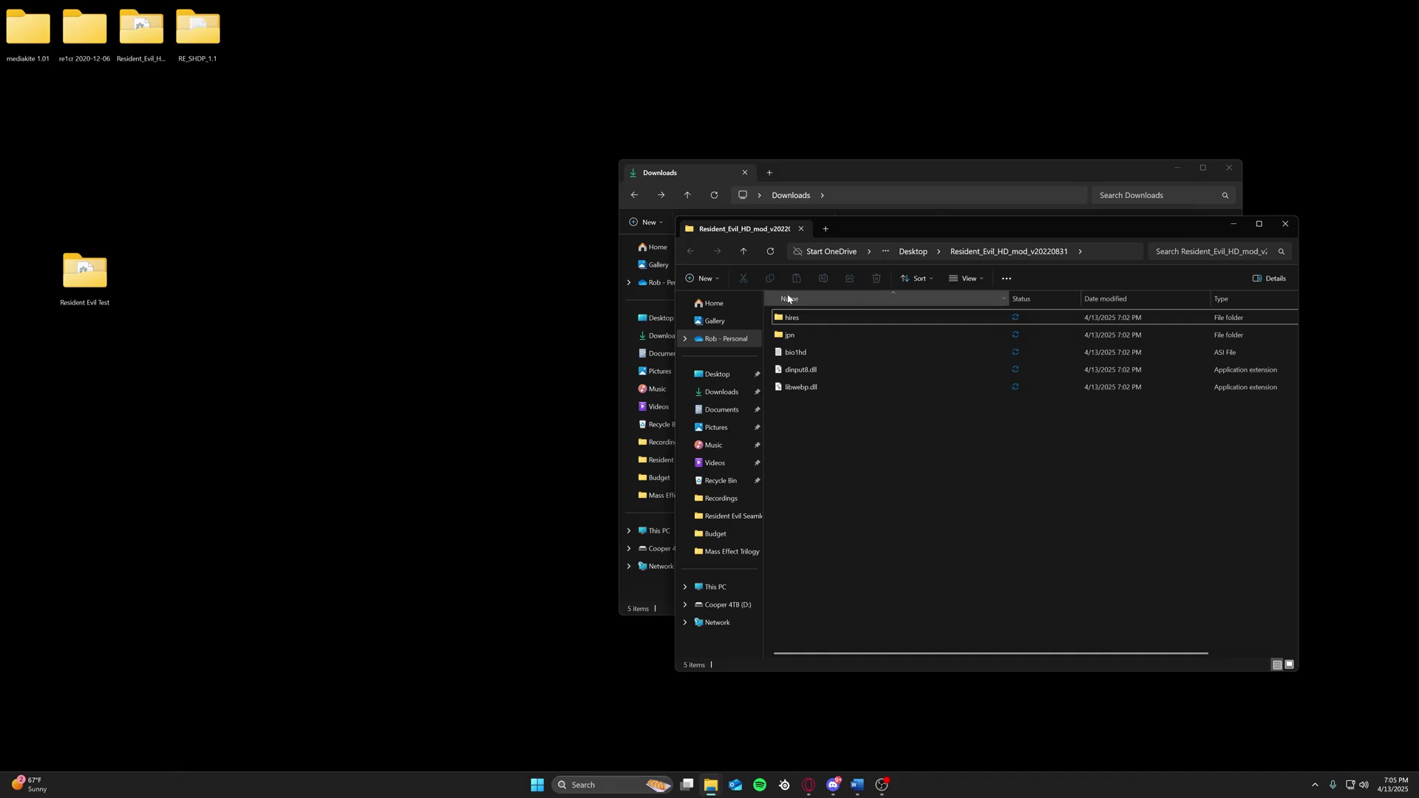
drag(798, 420, 84, 280)
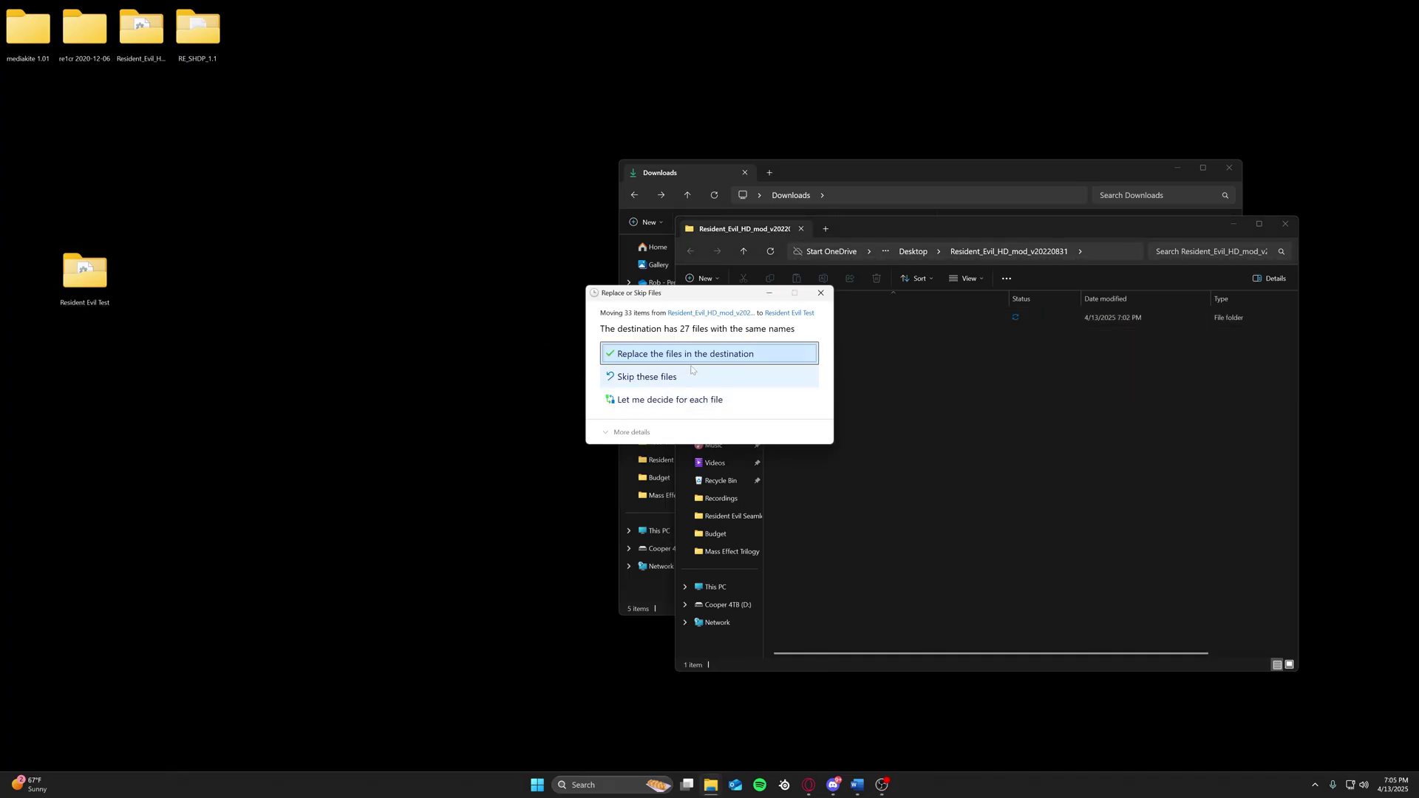
key(Return)
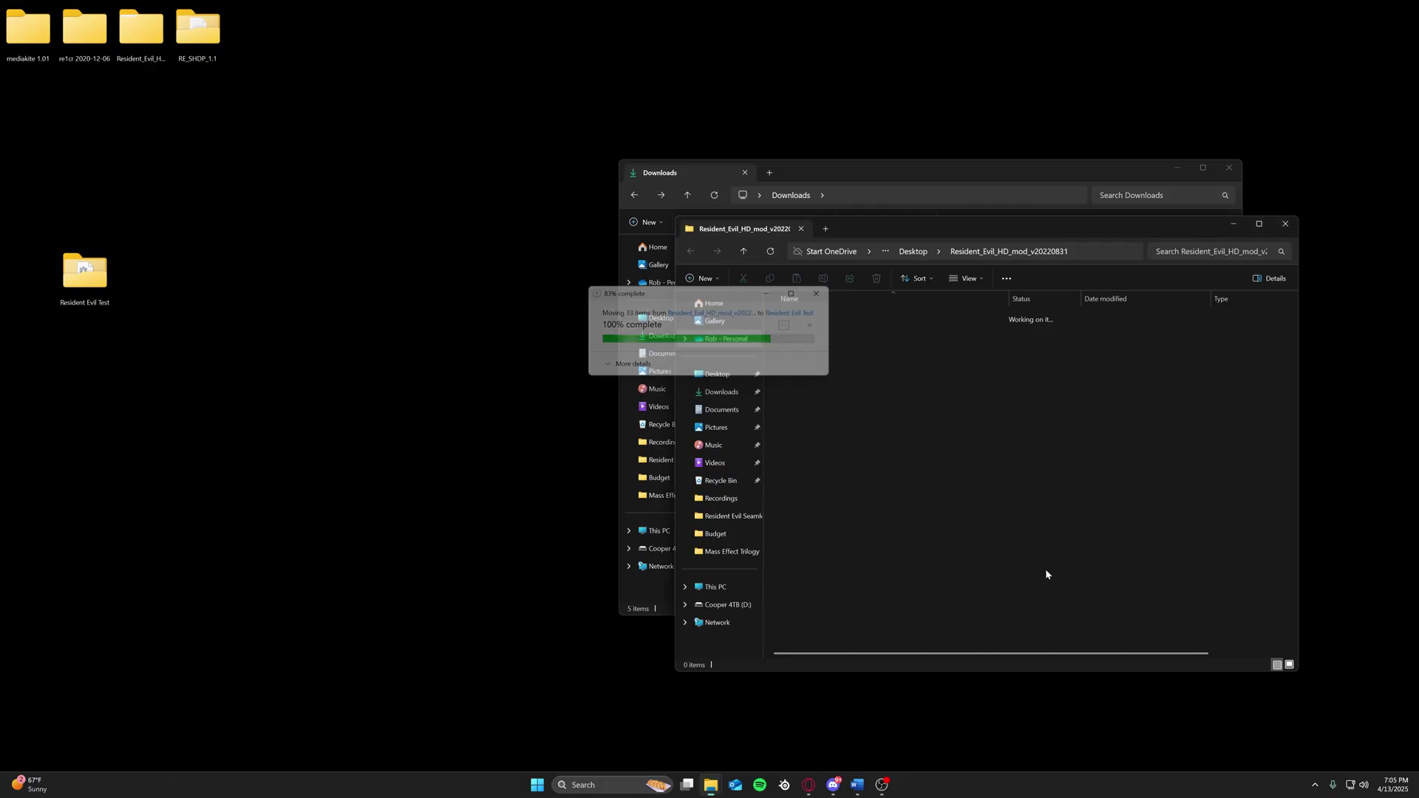
- Open the RE_SHDP_1.1 folder and browse the Seamless HD Project page on ModDB
click(1285, 223)
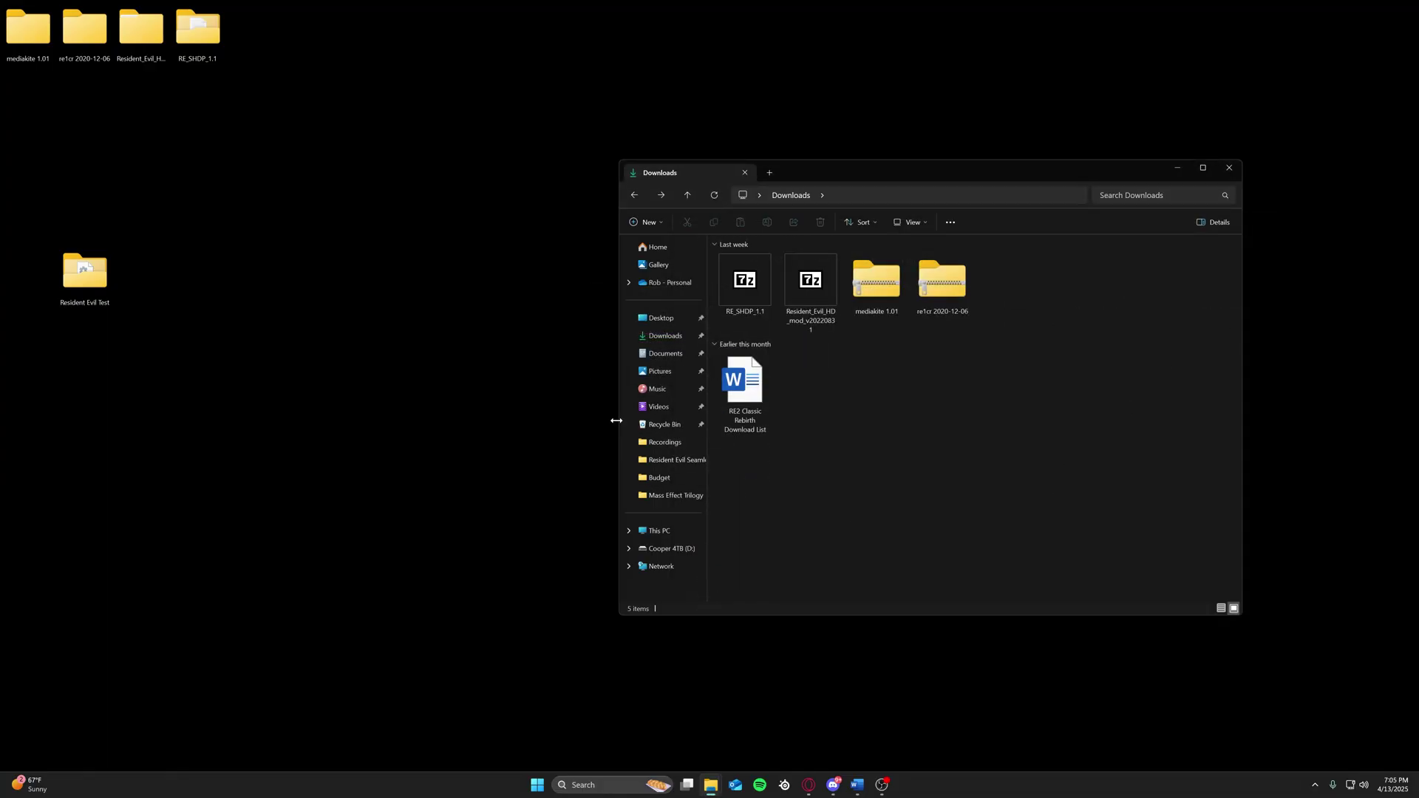
double_click(197, 30)
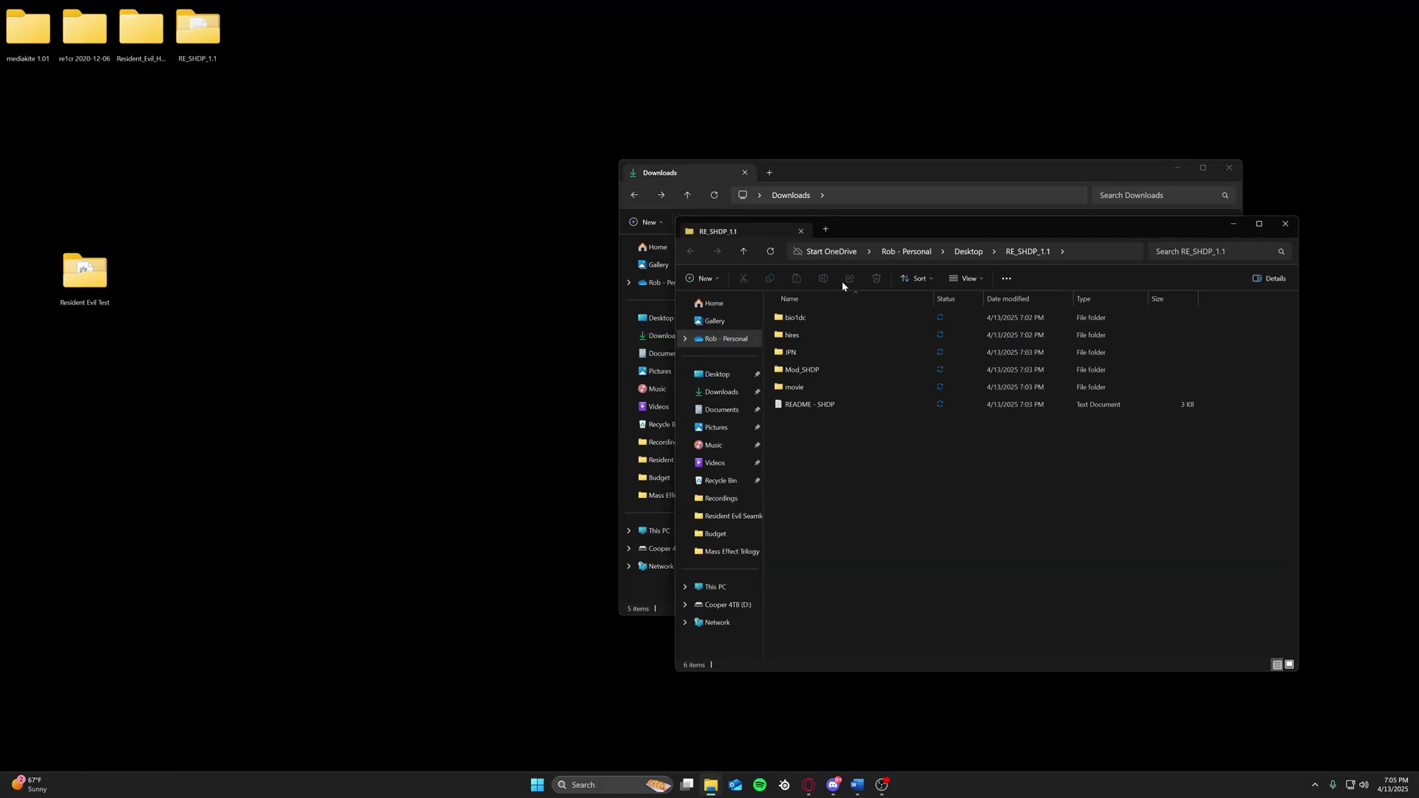
mouse_move(808, 785)
click(828, 732)
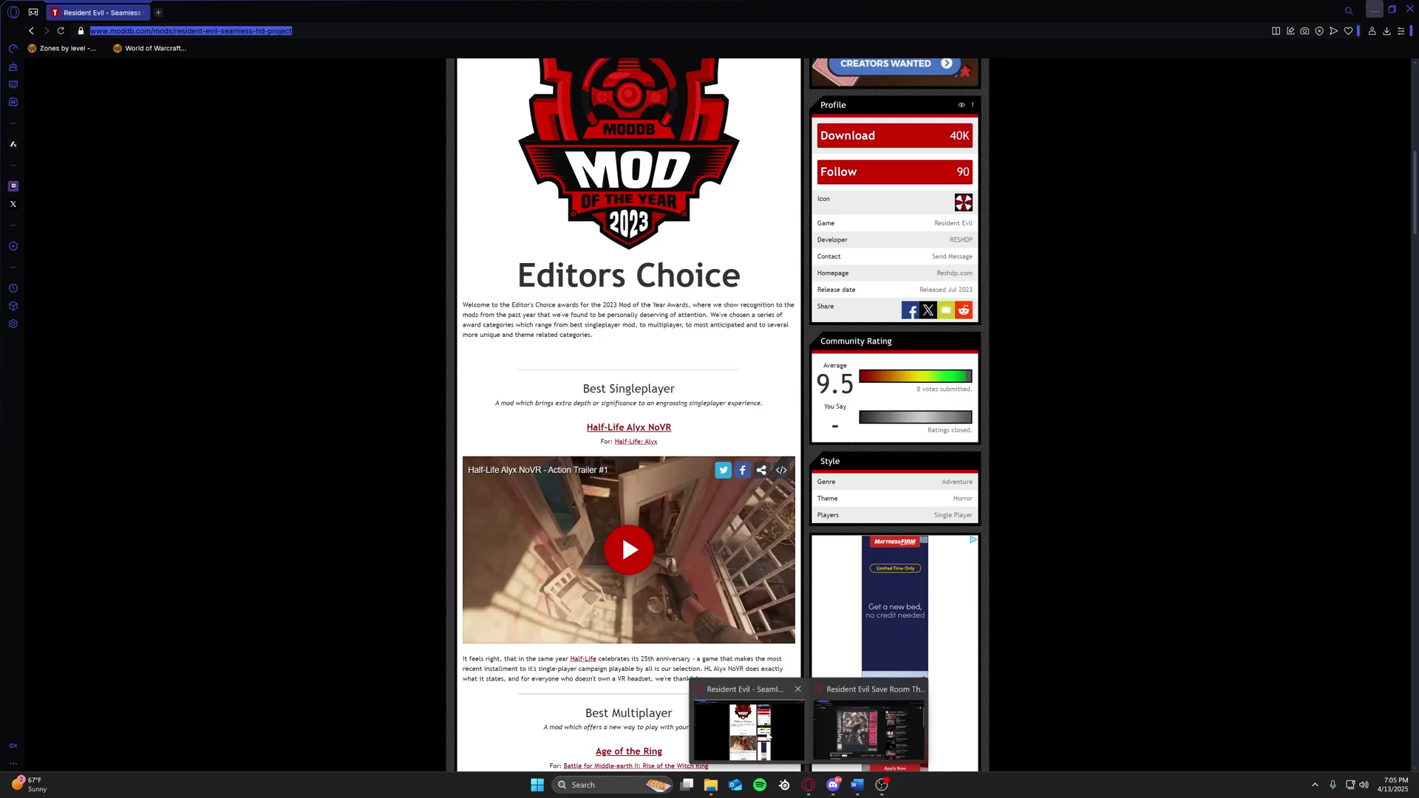
scroll(956, 451, up, 8)
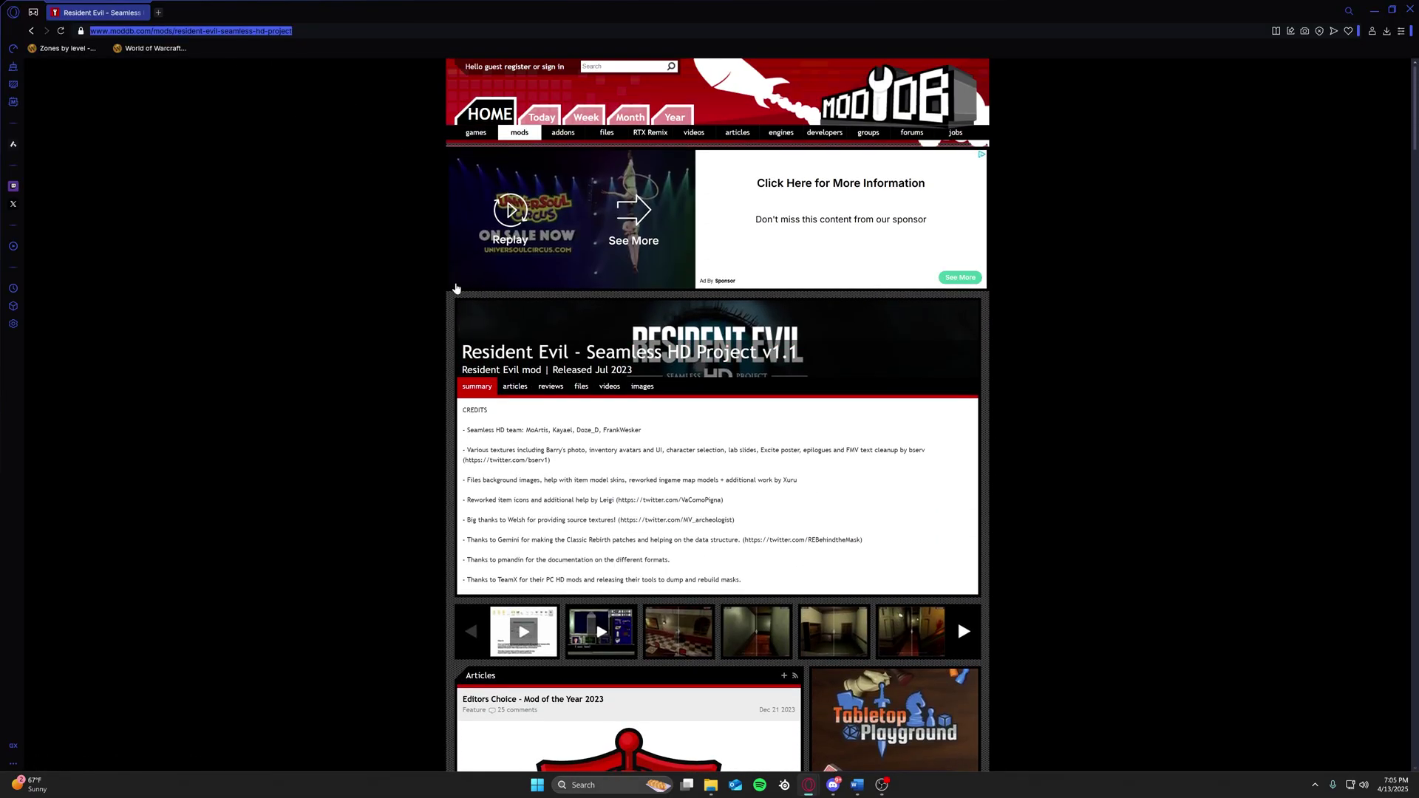
scroll(337, 413, down, 7)
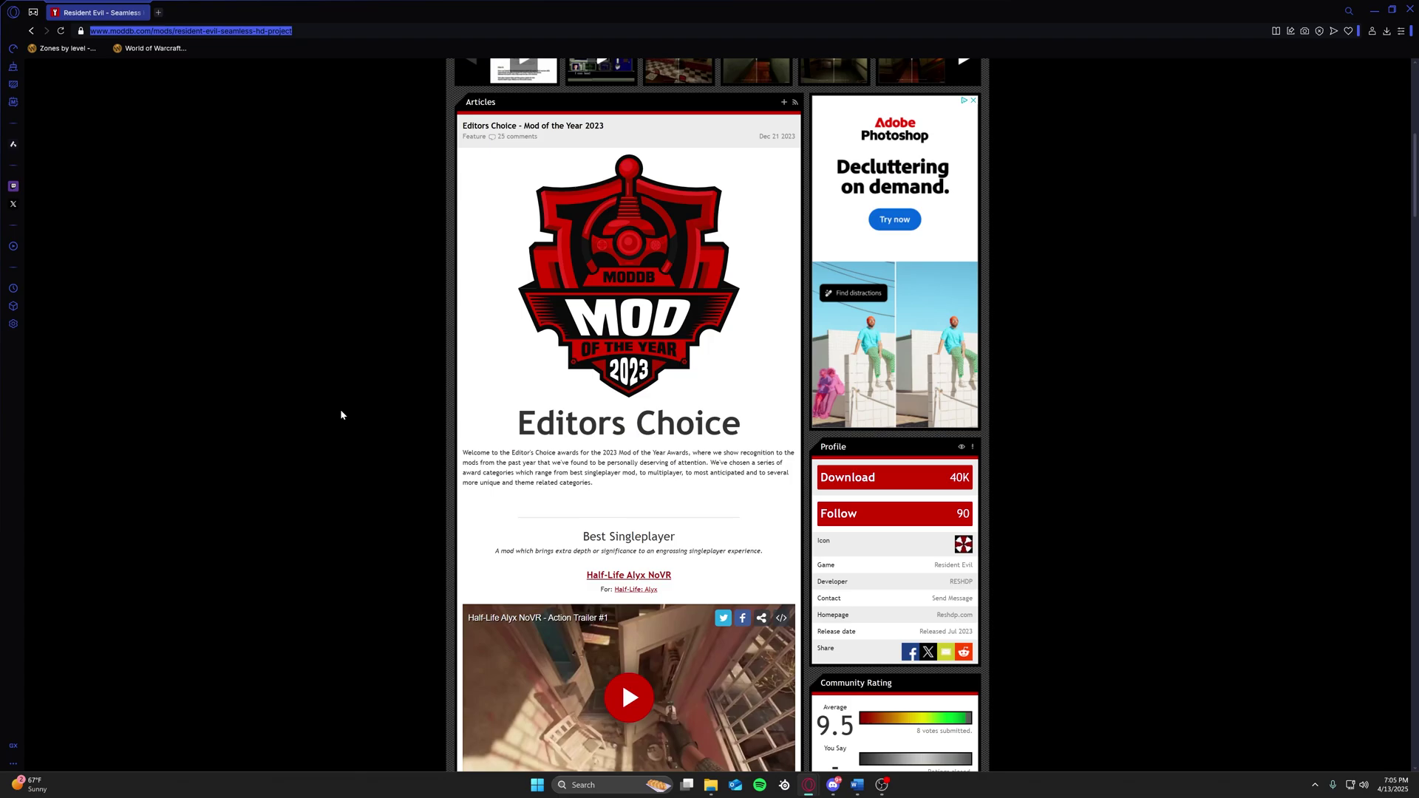
scroll(851, 465, down, 5)
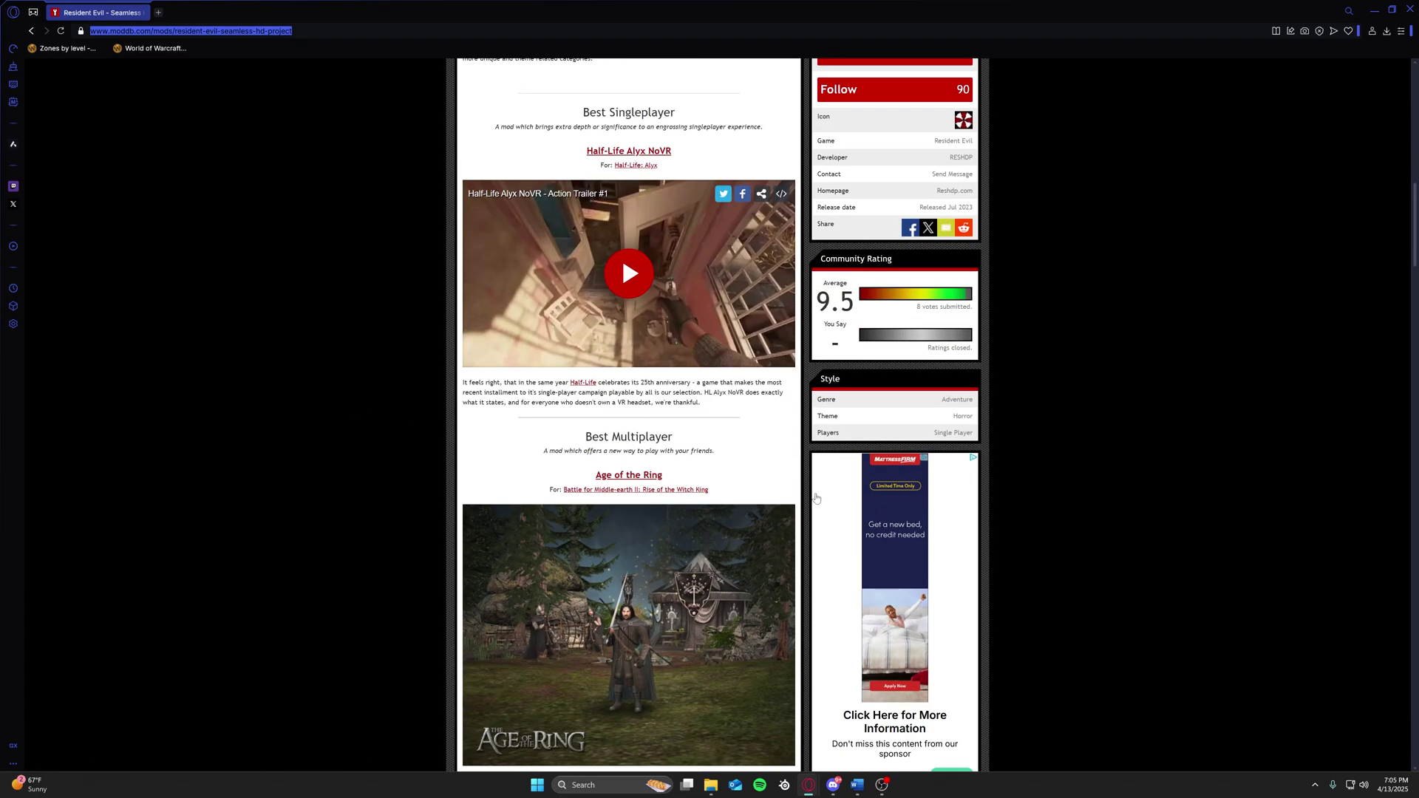
scroll(801, 493, up, 12)
scroll(800, 493, down, 6)
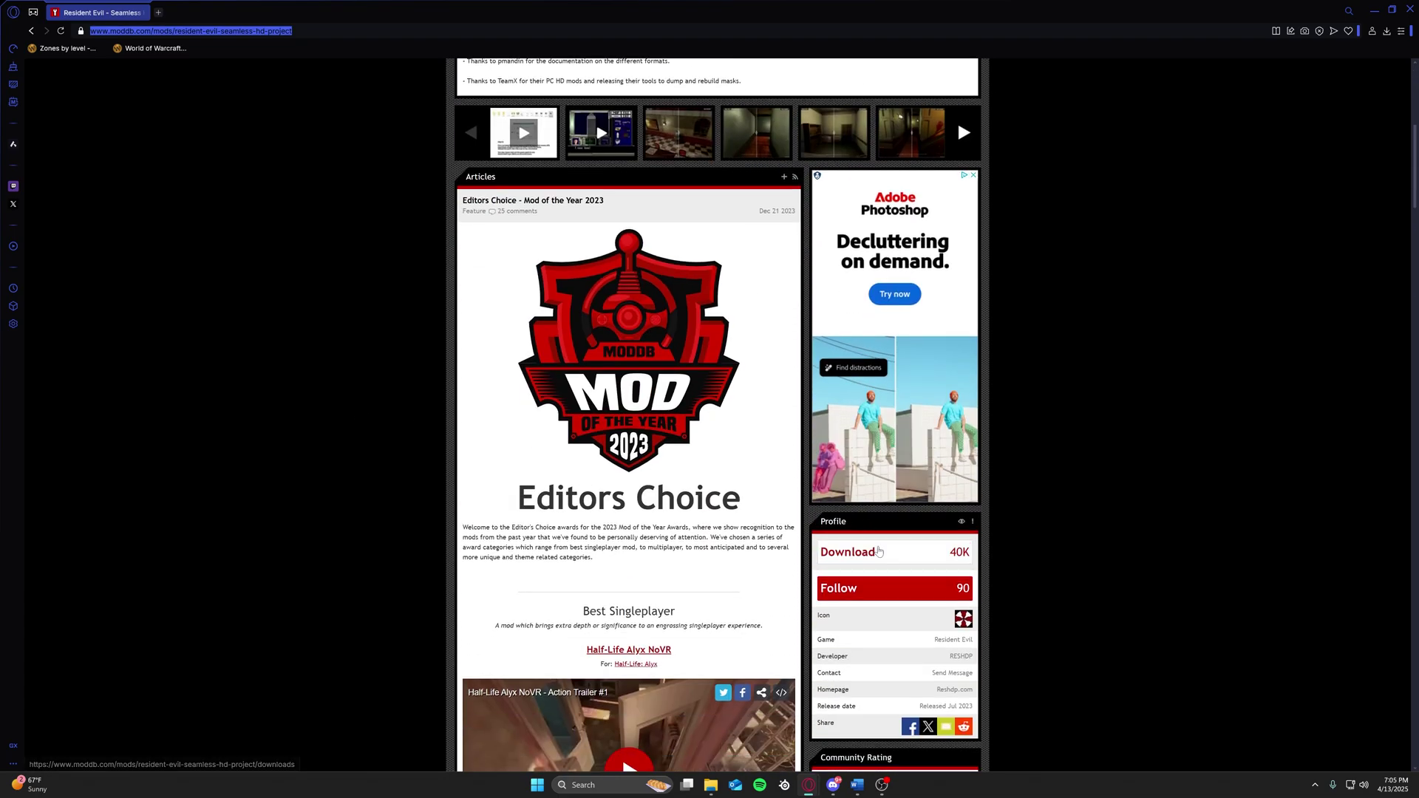
scroll(813, 547, down, 10)
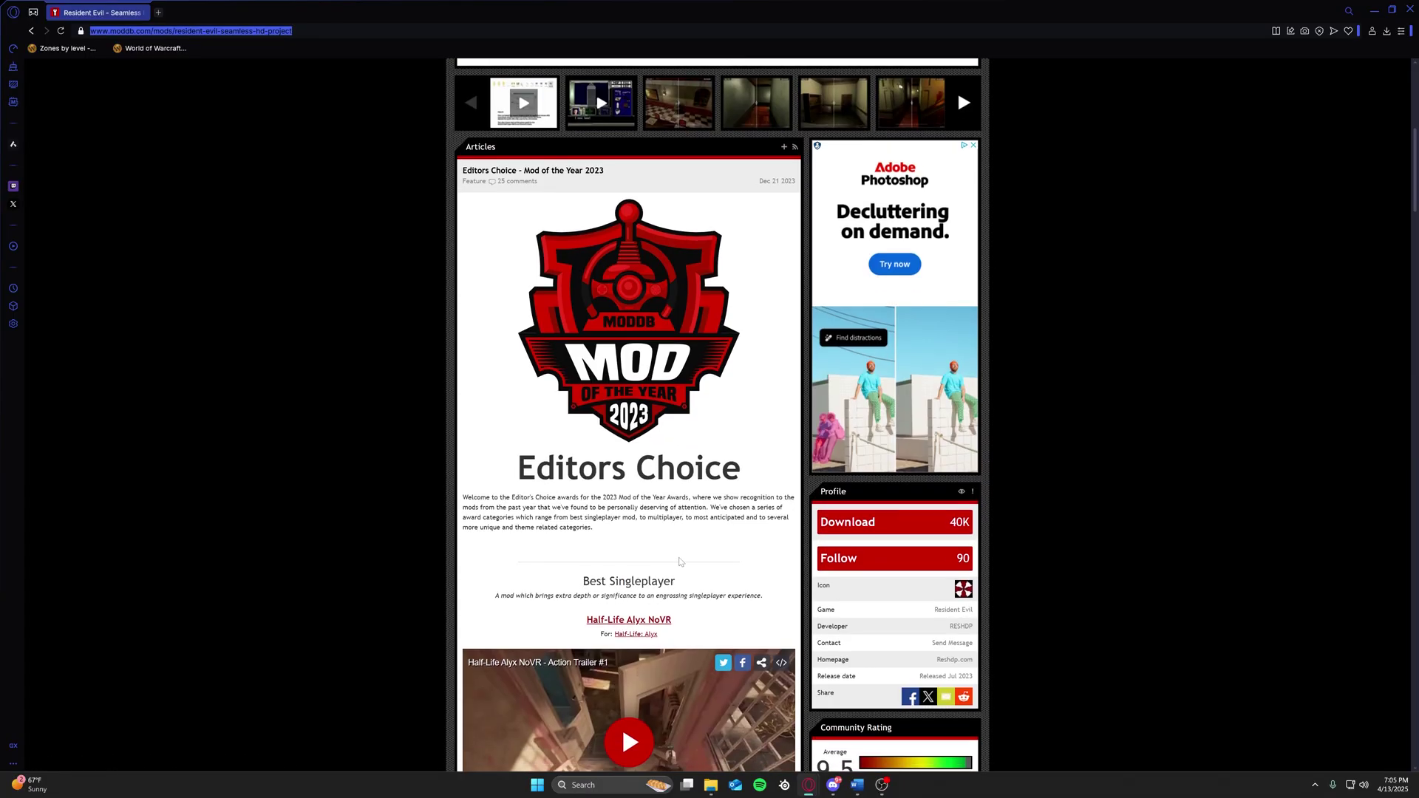
scroll(718, 551, down, 15)
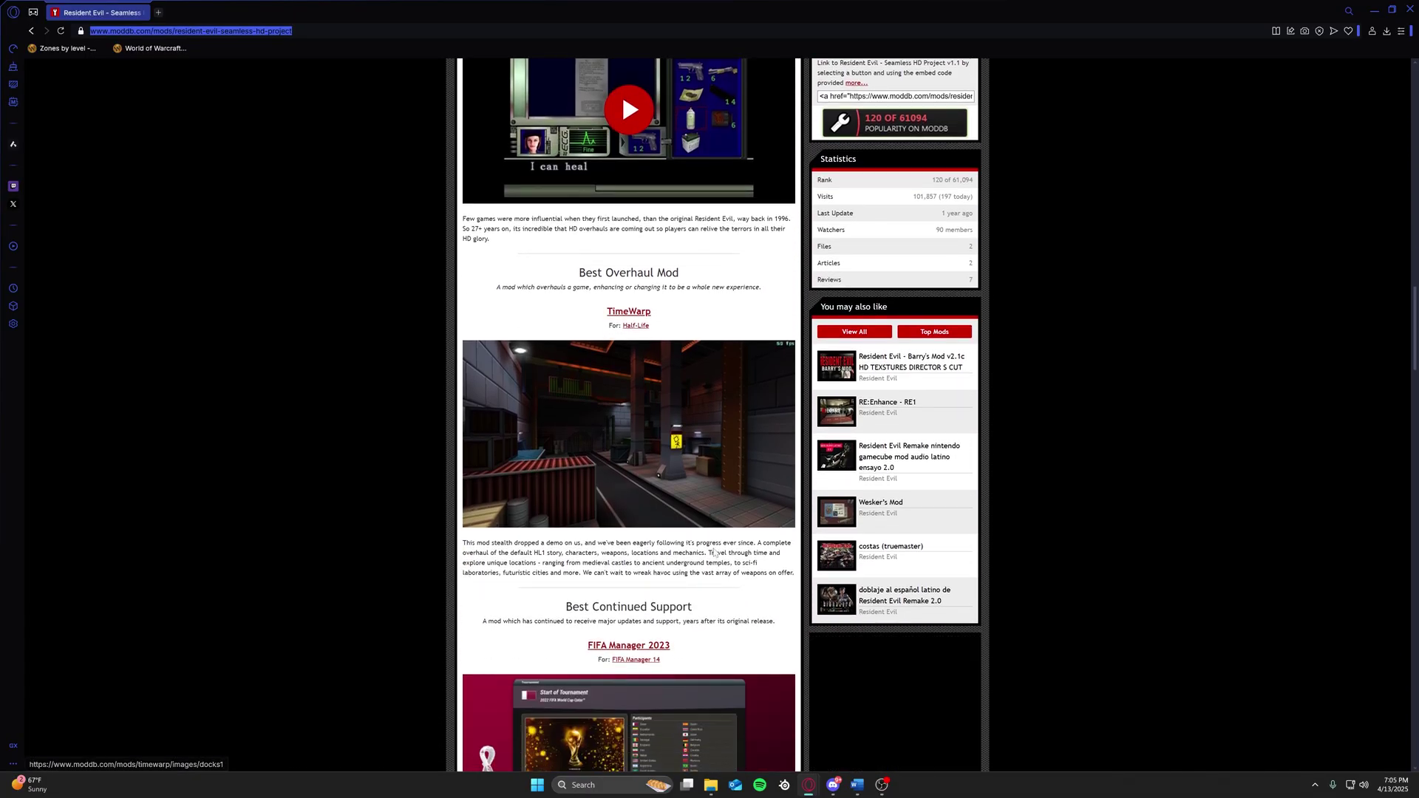
scroll(706, 549, down, 7)
scroll(687, 517, up, 20)
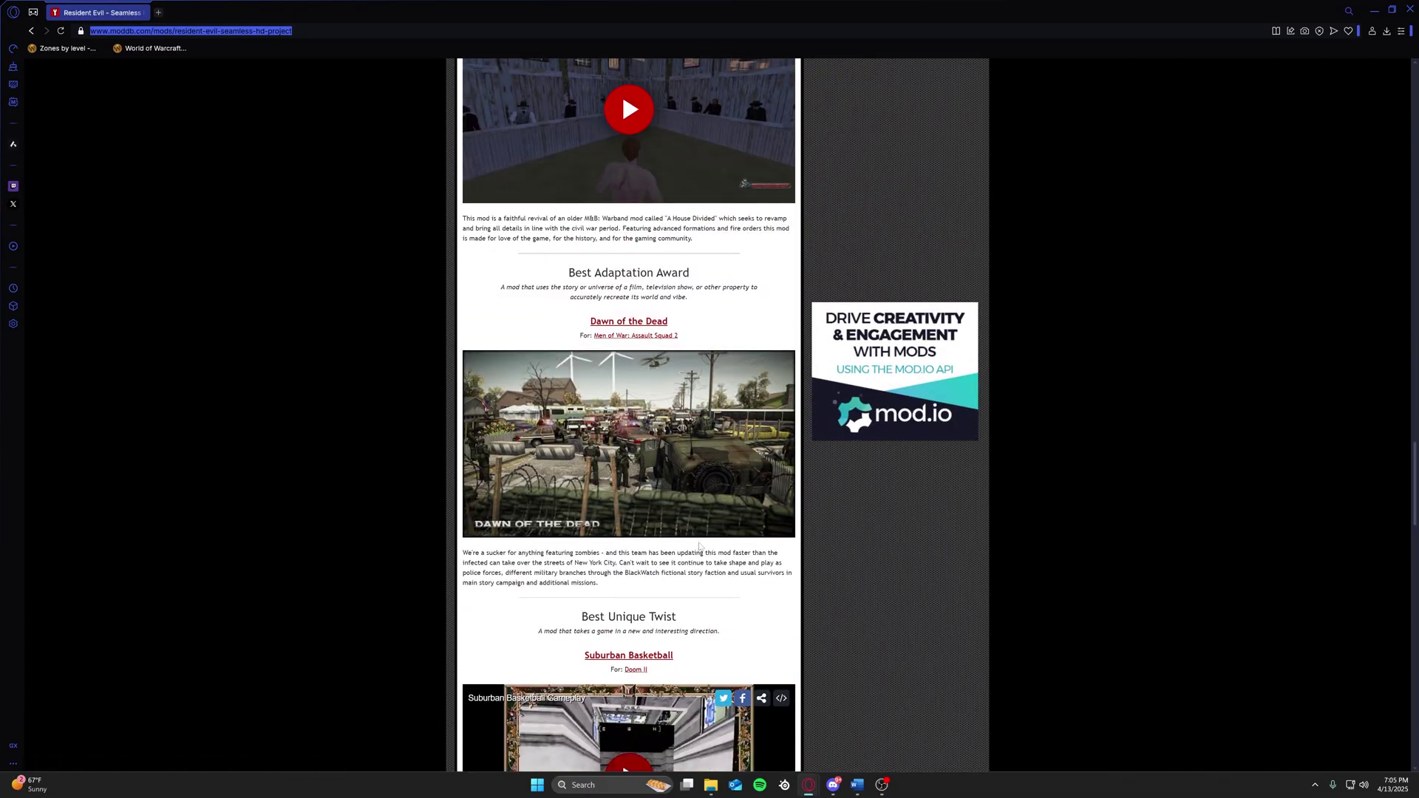
scroll(668, 497, up, 15)
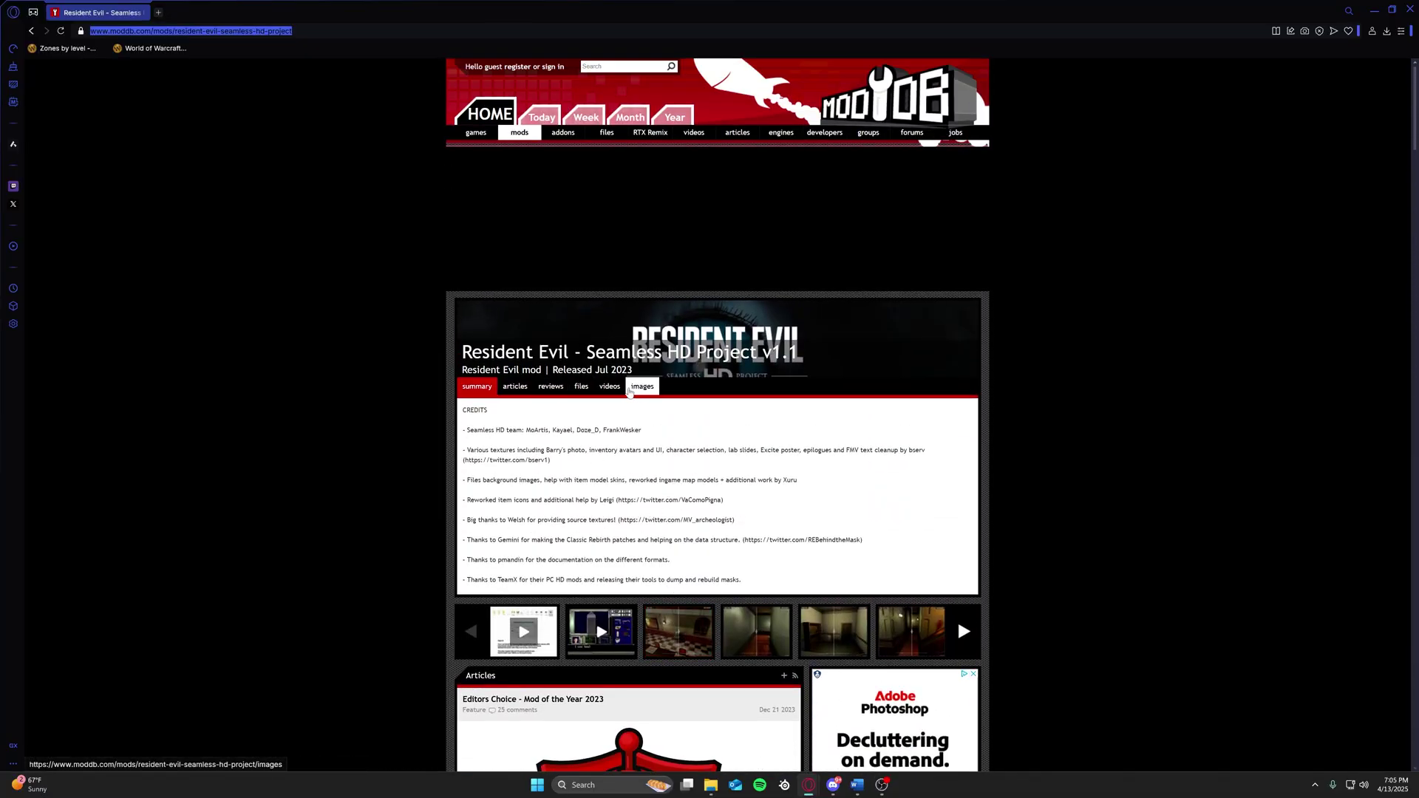
- Open the mod's files listing and view the RE SHDP - Patch 1.1 file page
click(584, 389)
scroll(592, 407, down, 2)
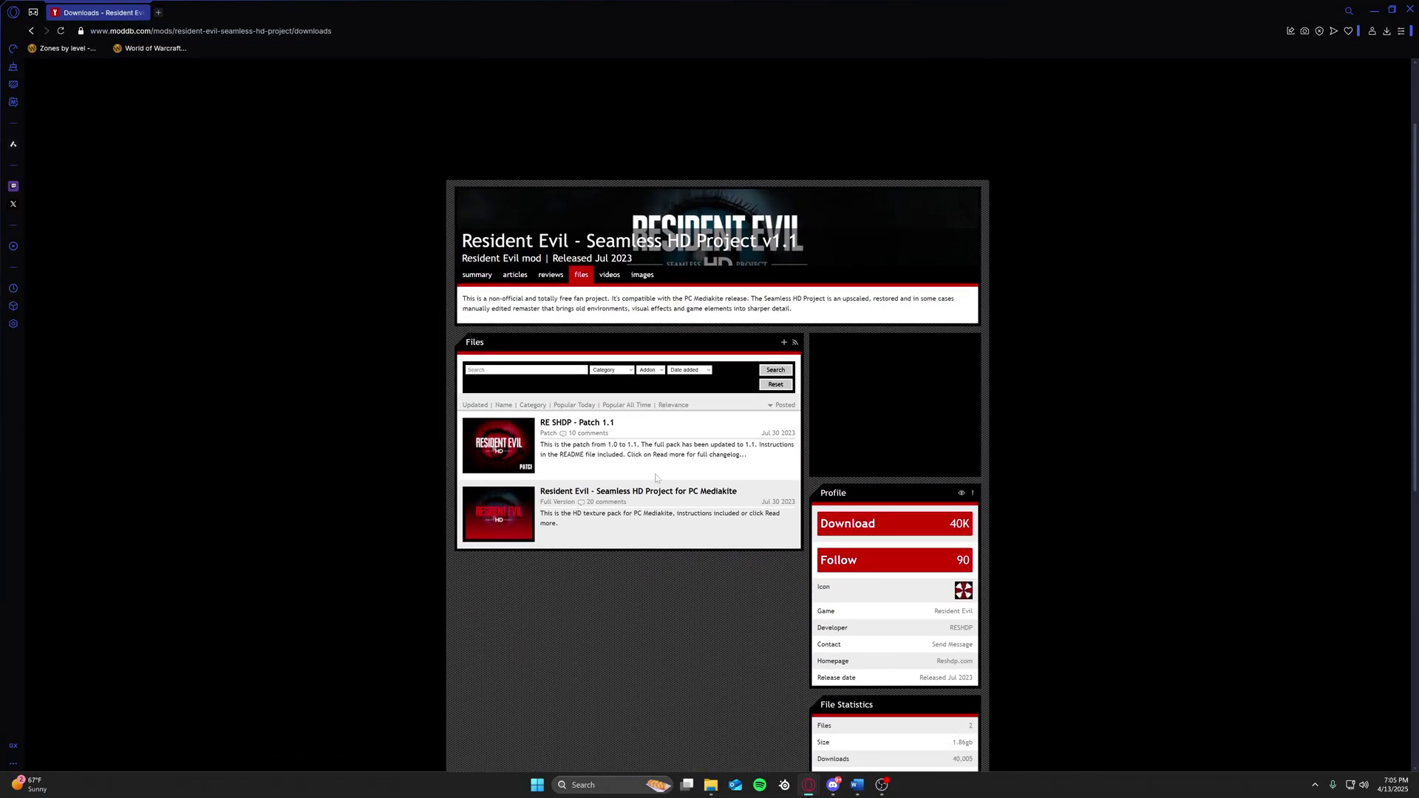
click(596, 424)
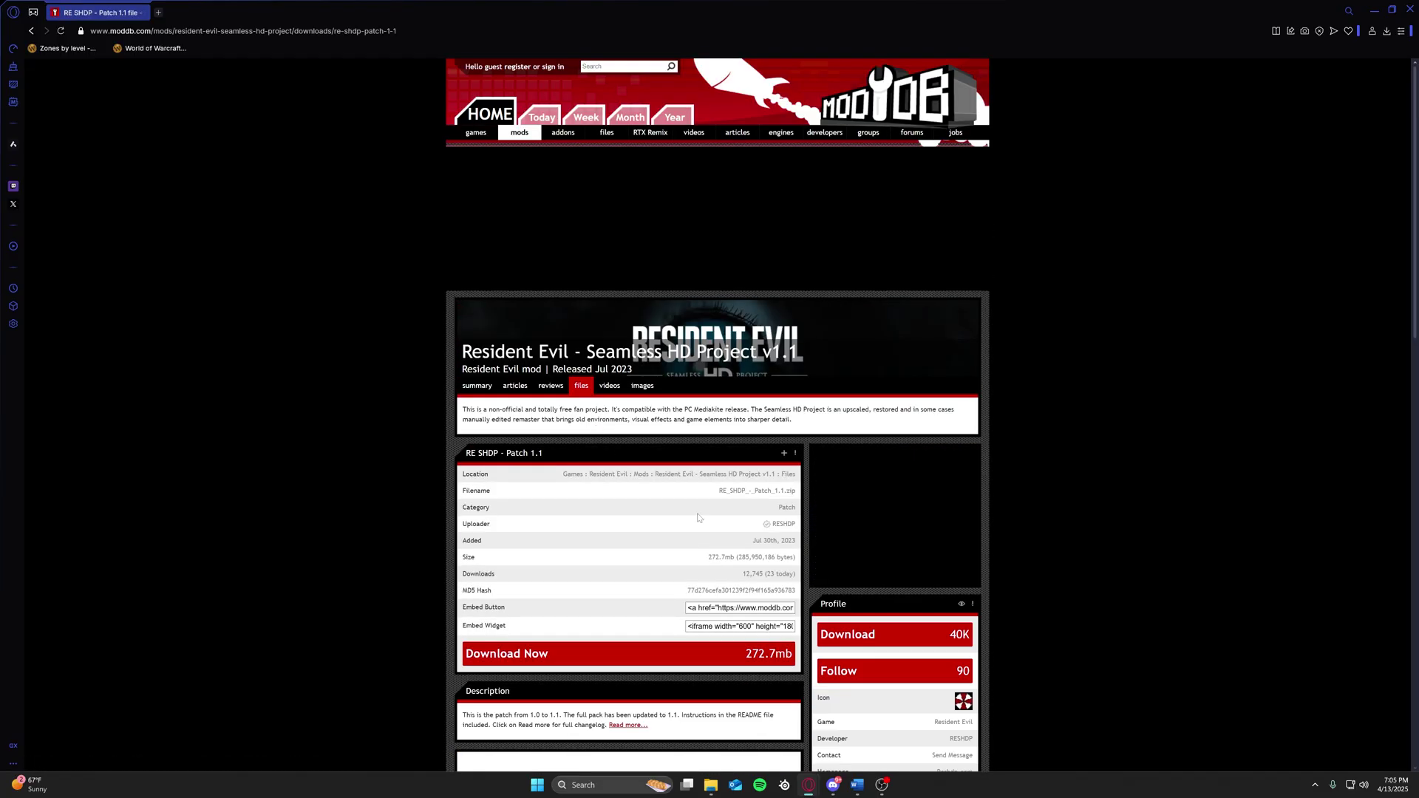
scroll(698, 453, down, 3)
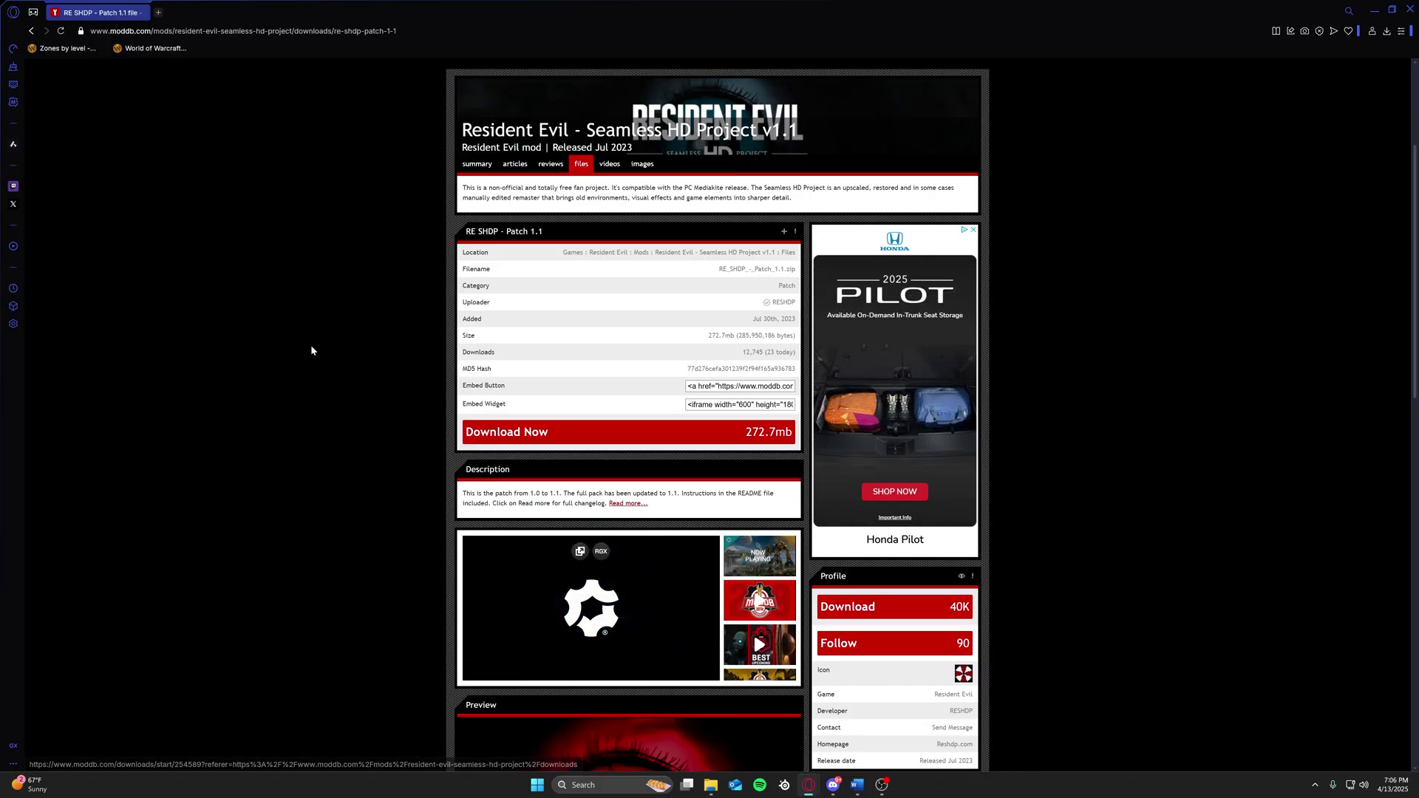
- Copy the patch page's web address and close Opera GX
click(313, 34)
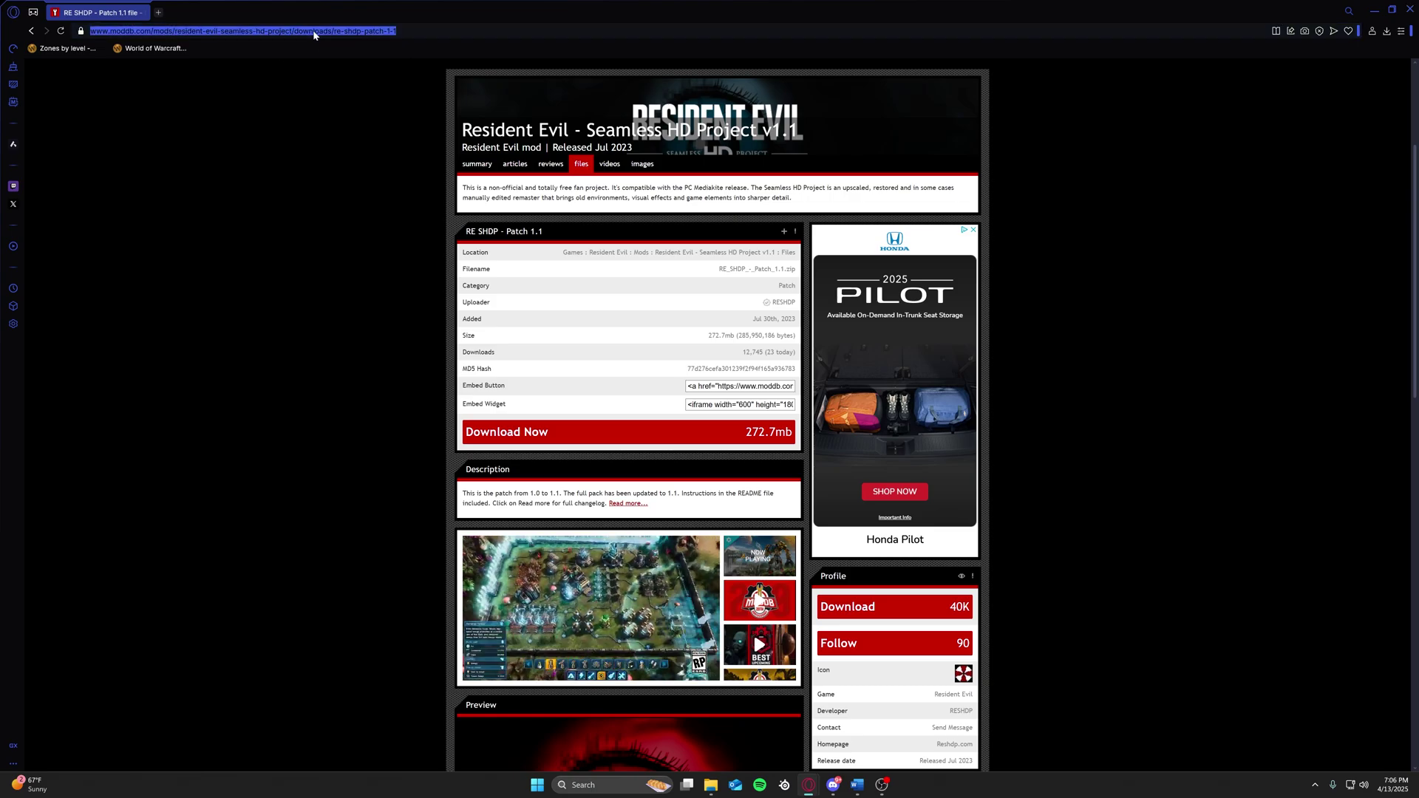
right_click(313, 34)
click(367, 92)
click(1409, 10)
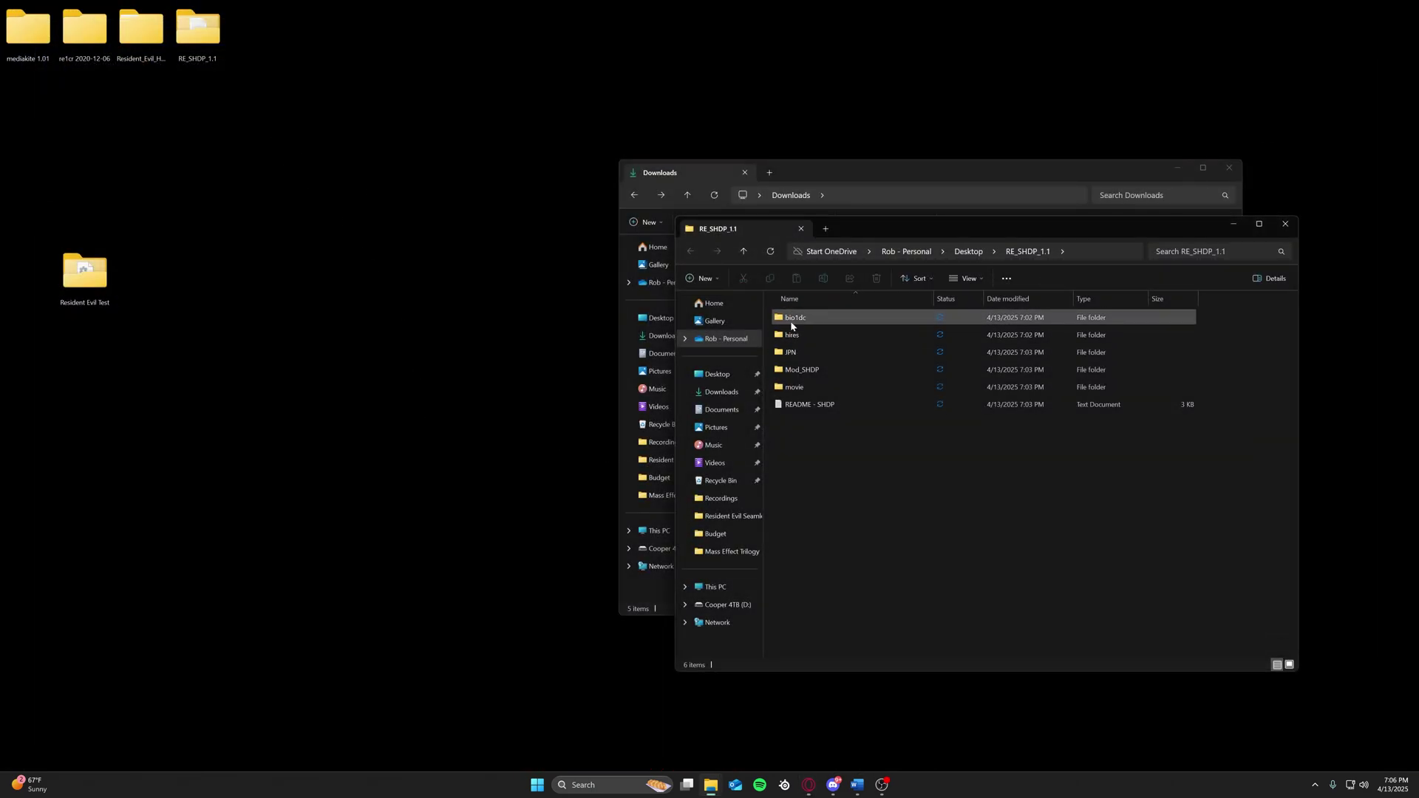
- Delete the bio1dc folder and the README - SHDP file from RE_SHDP_1.1
click(796, 322)
right_click(796, 321)
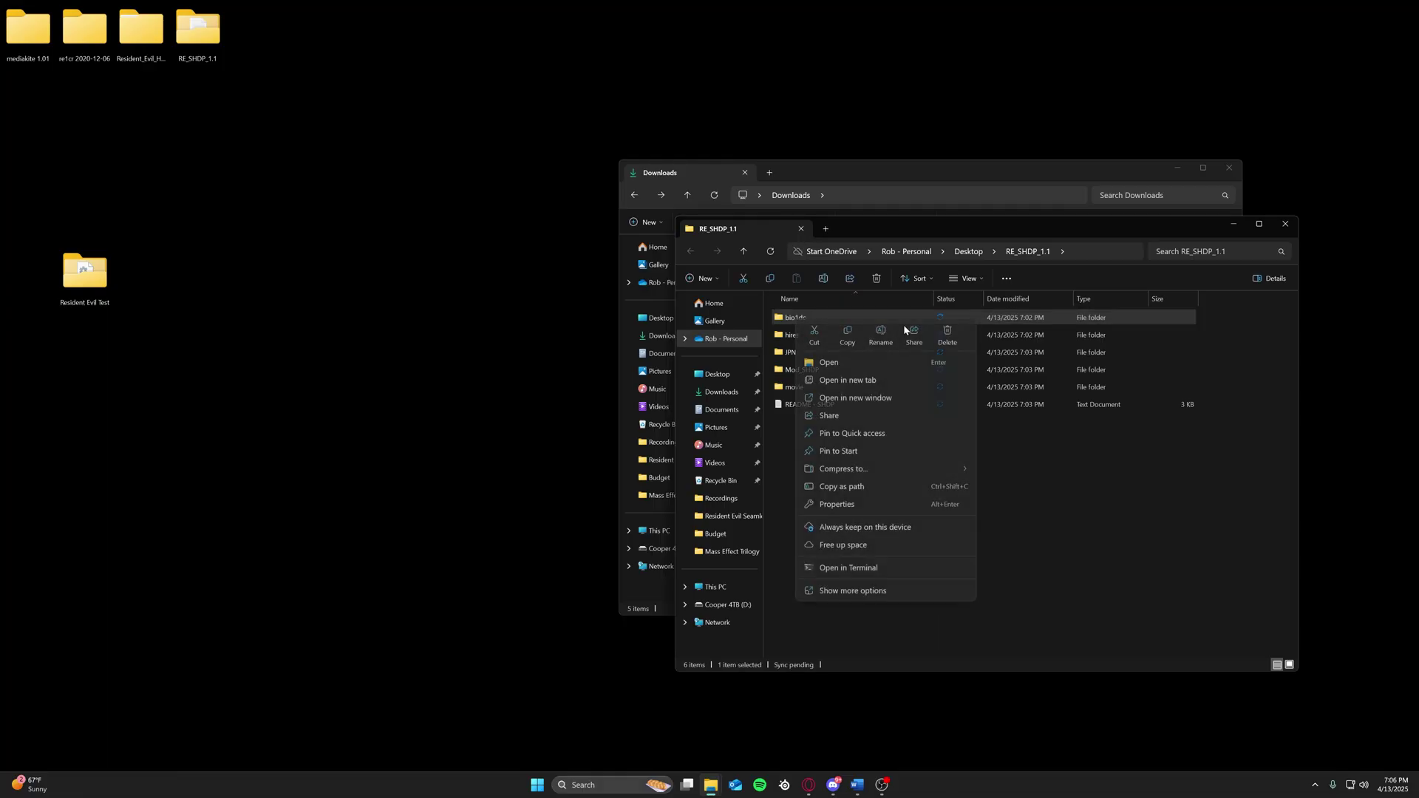
click(949, 331)
click(807, 387)
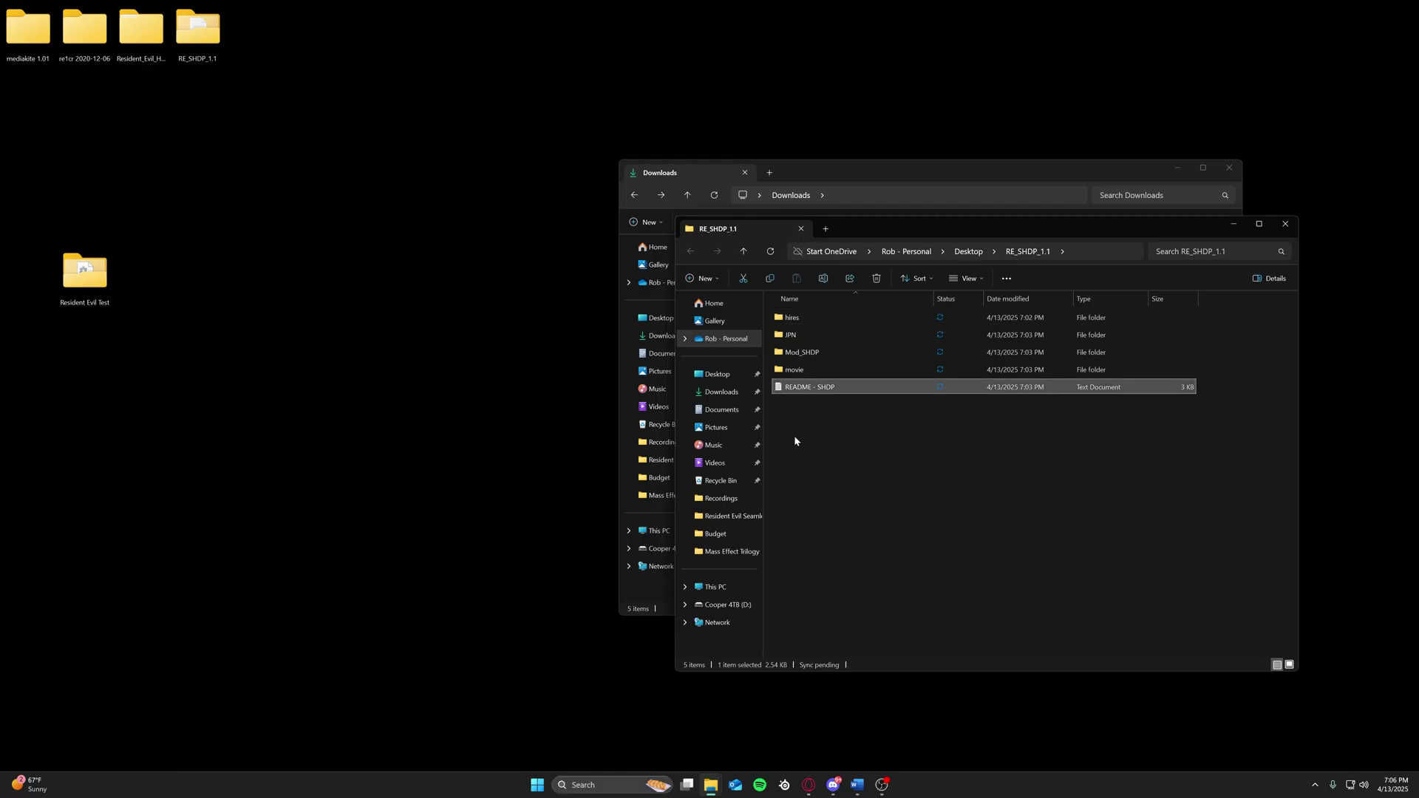
right_click(807, 394)
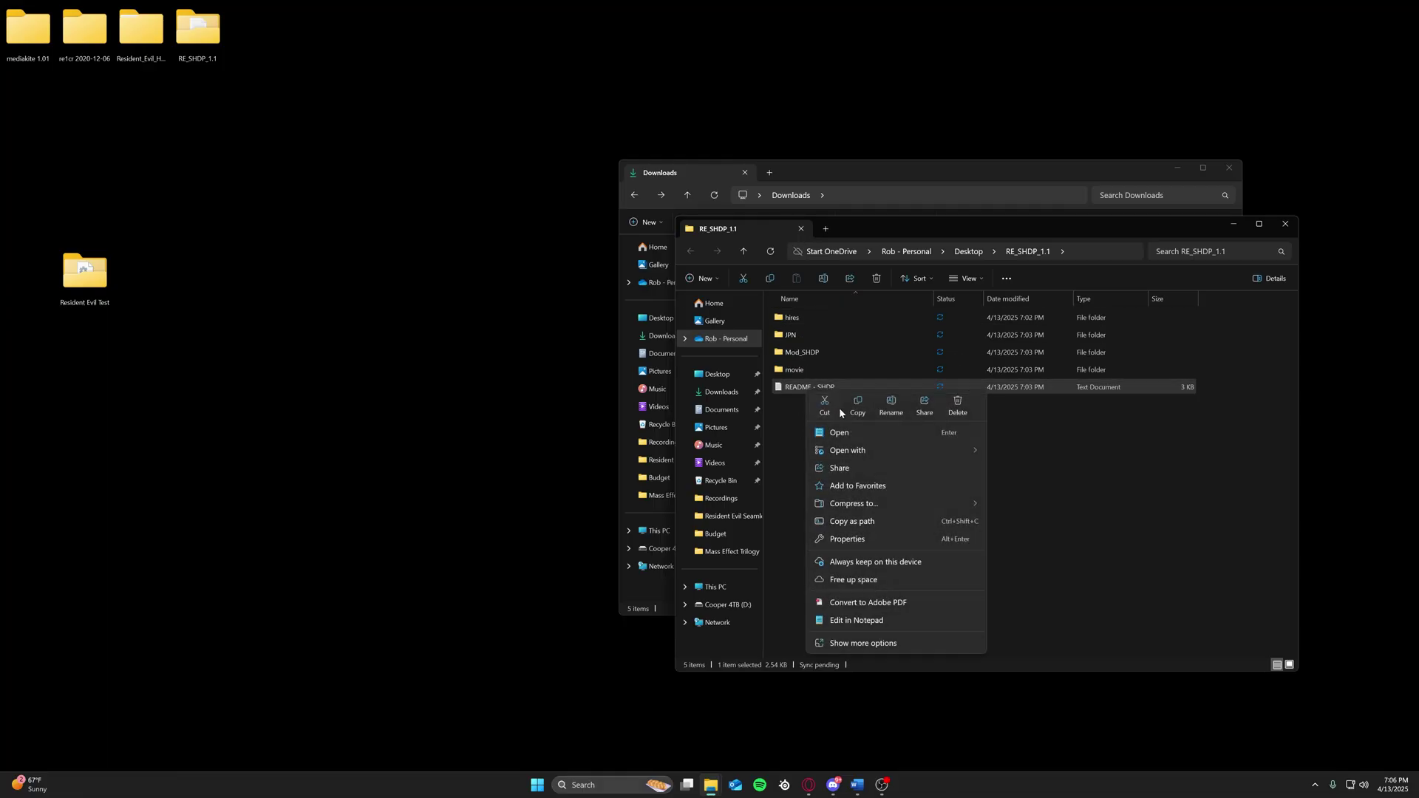
click(957, 406)
- Move the four remaining patch folders into Resident Evil Test, replacing the 1,470 existing files
drag(793, 411, 812, 311)
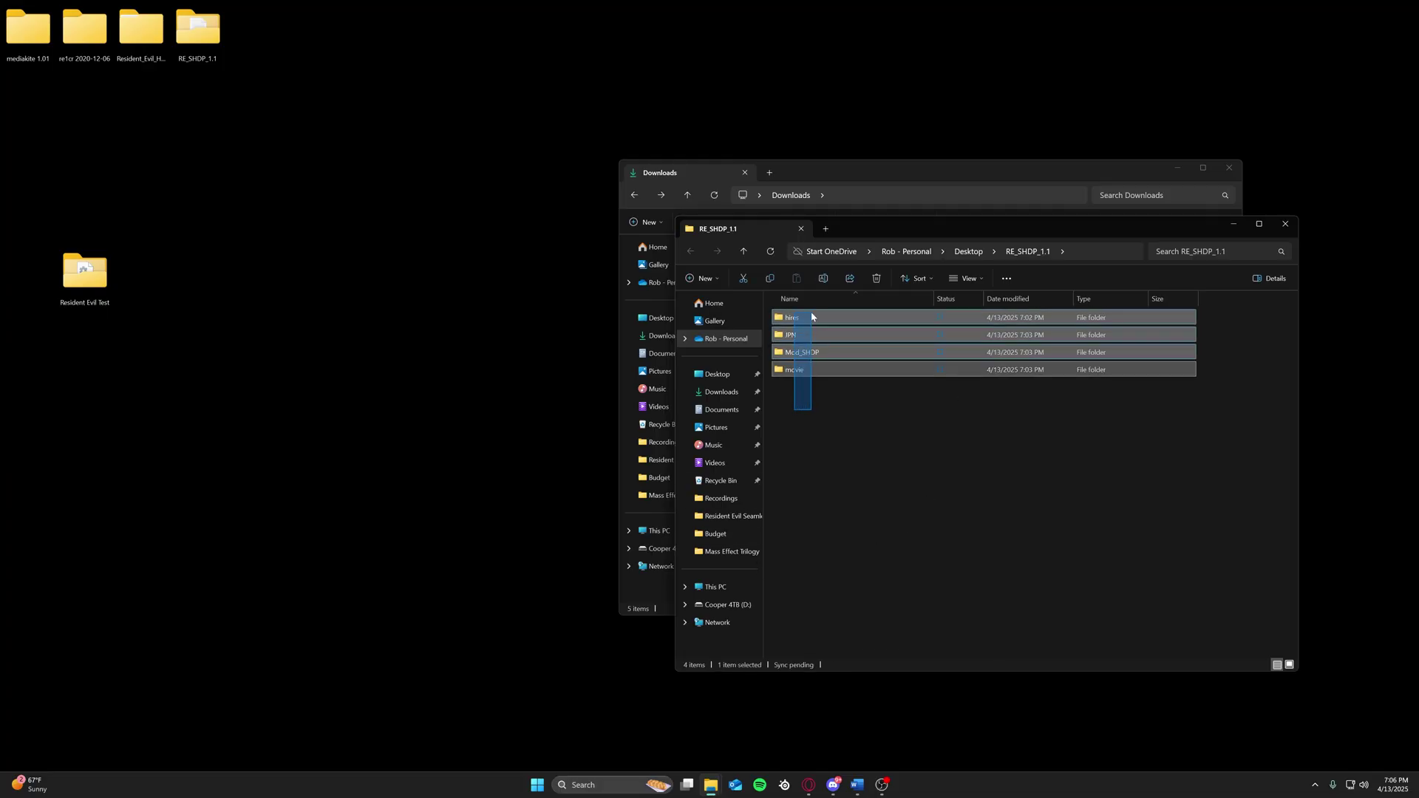
click(197, 29)
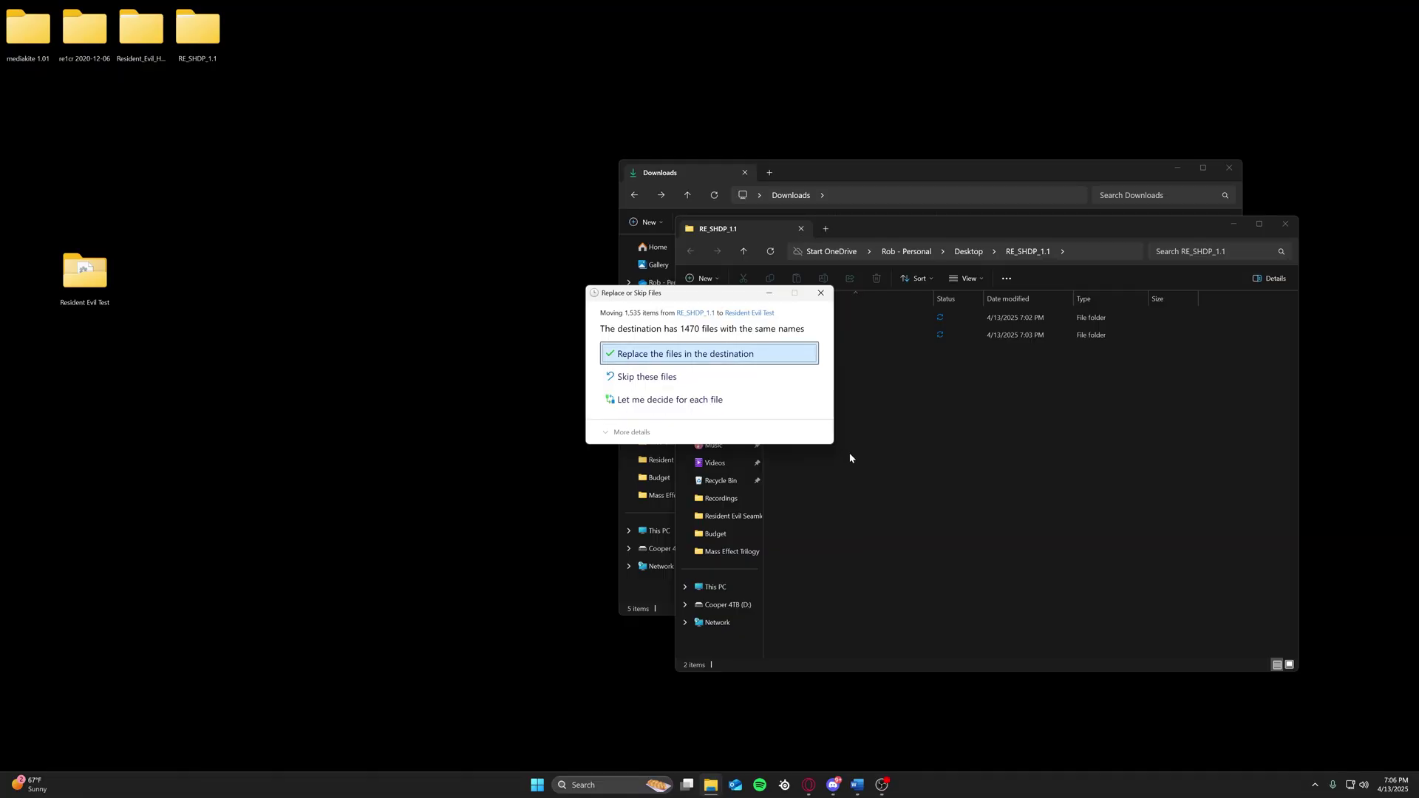
click(728, 358)
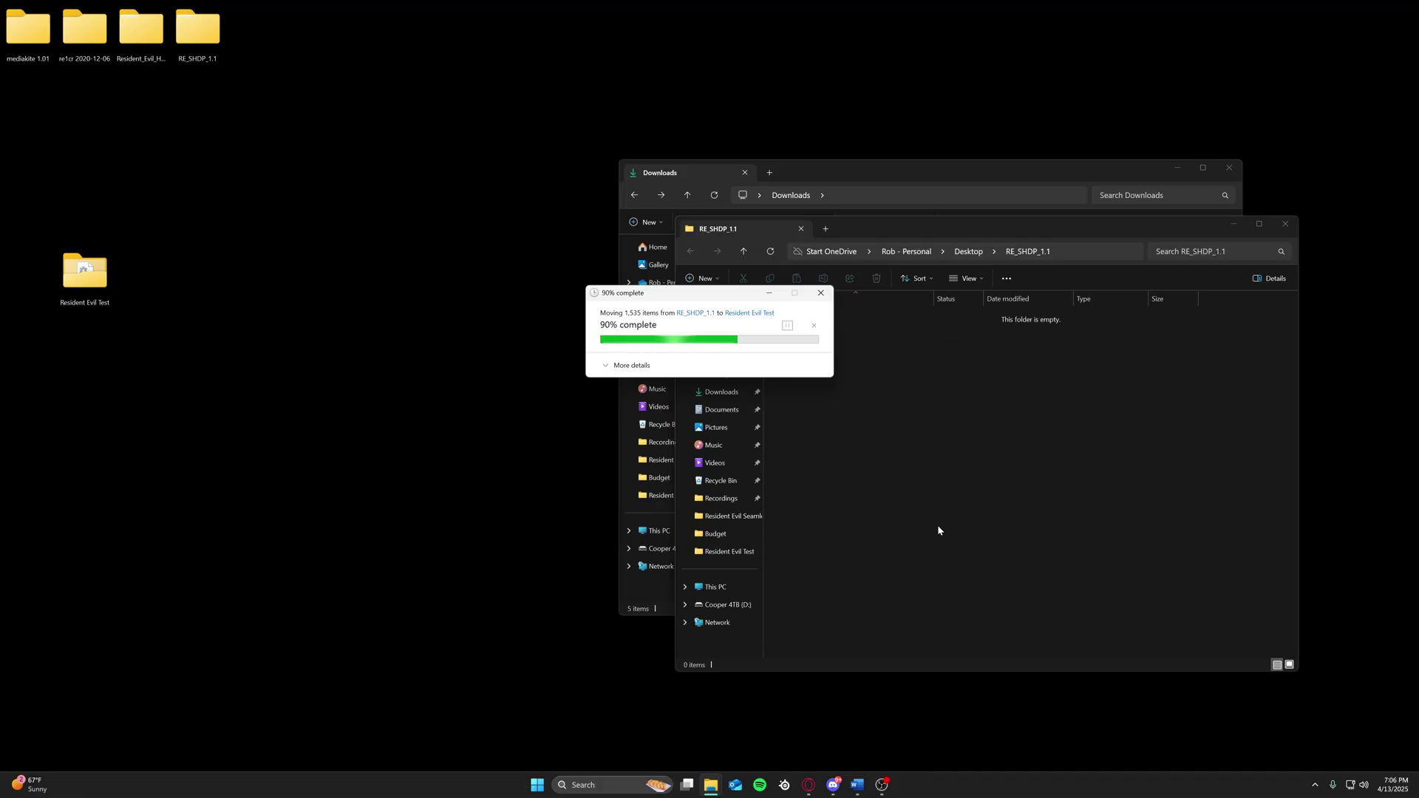
click(1285, 224)
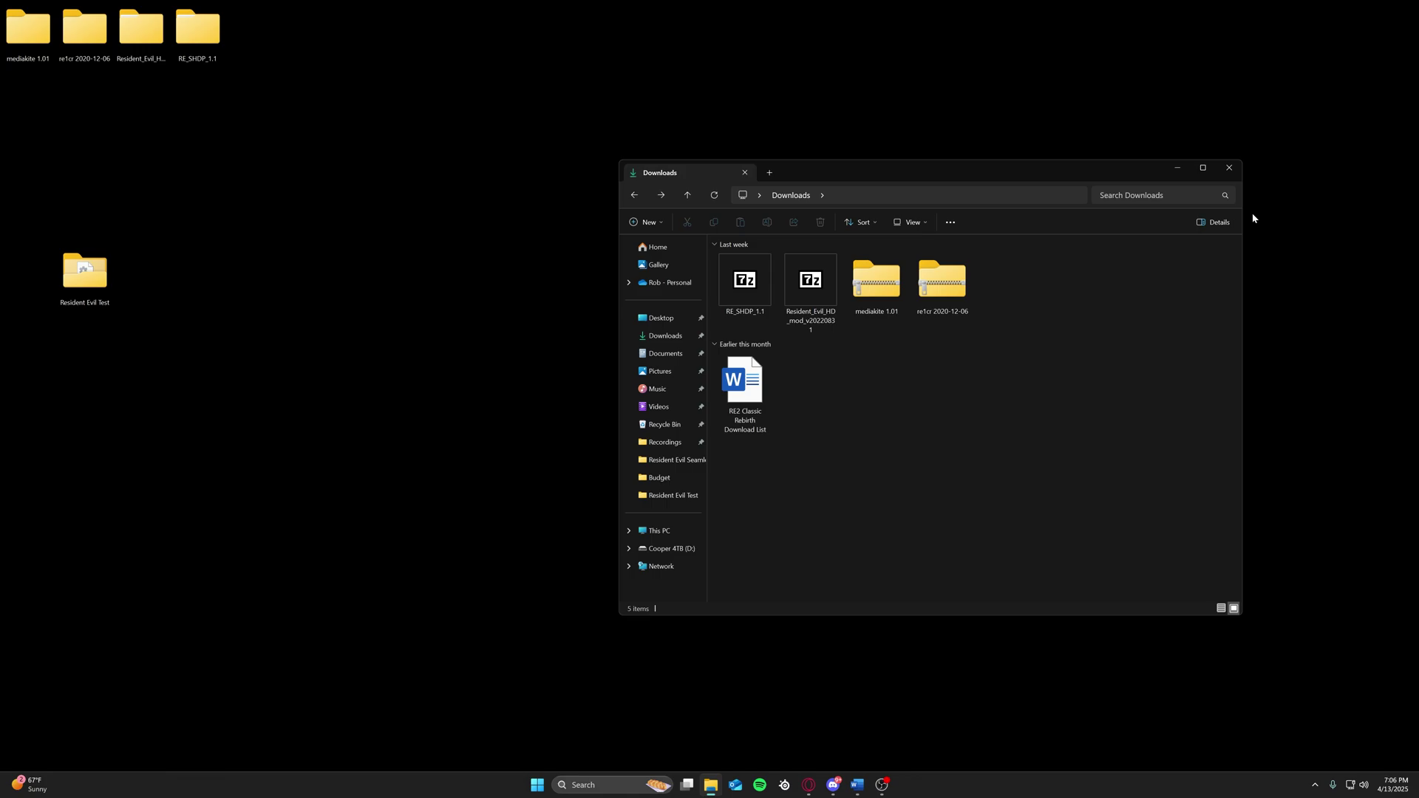
- Close the Downloads window, bring up the Resident Evil Test folder, and launch Biohazard
click(1228, 168)
drag(84, 275, 645, 300)
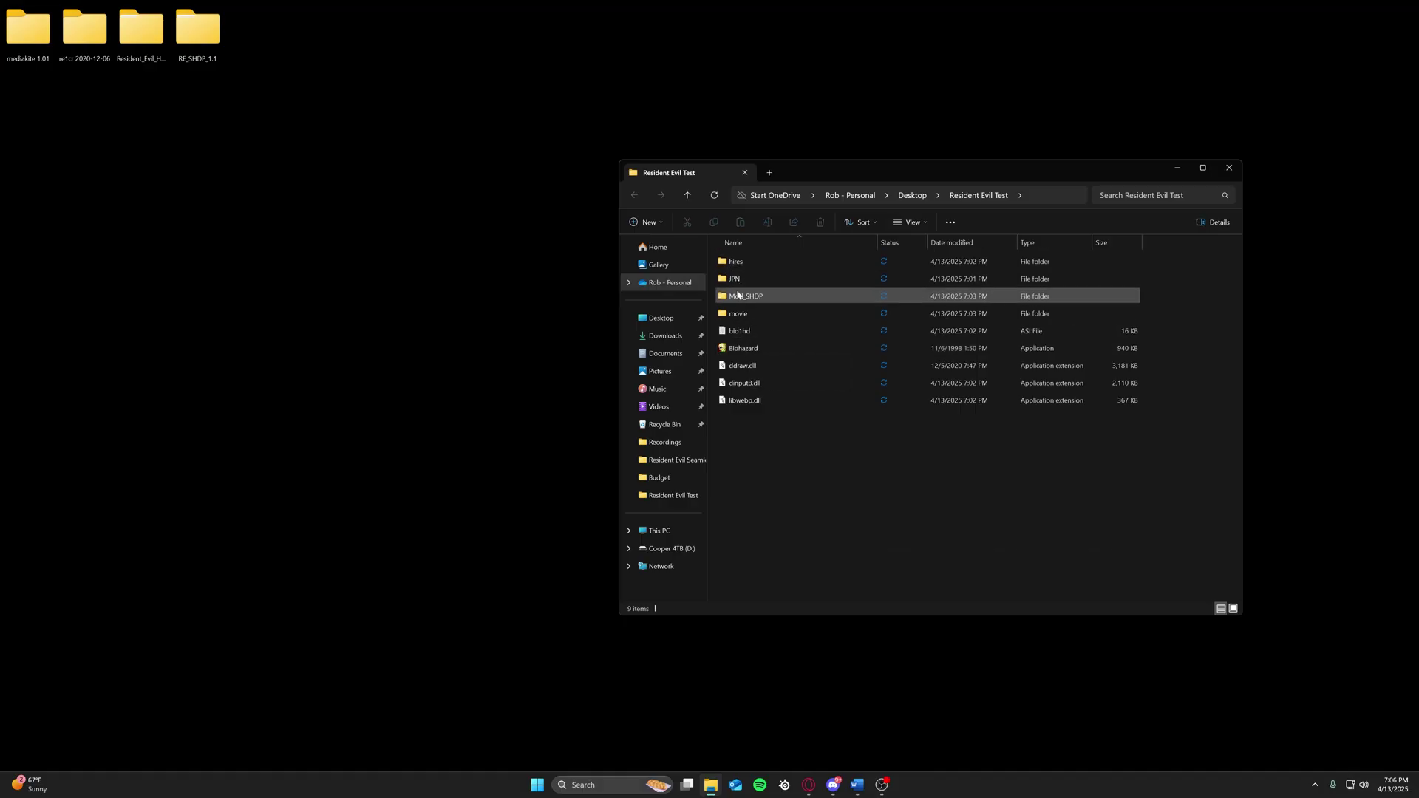
click(739, 348)
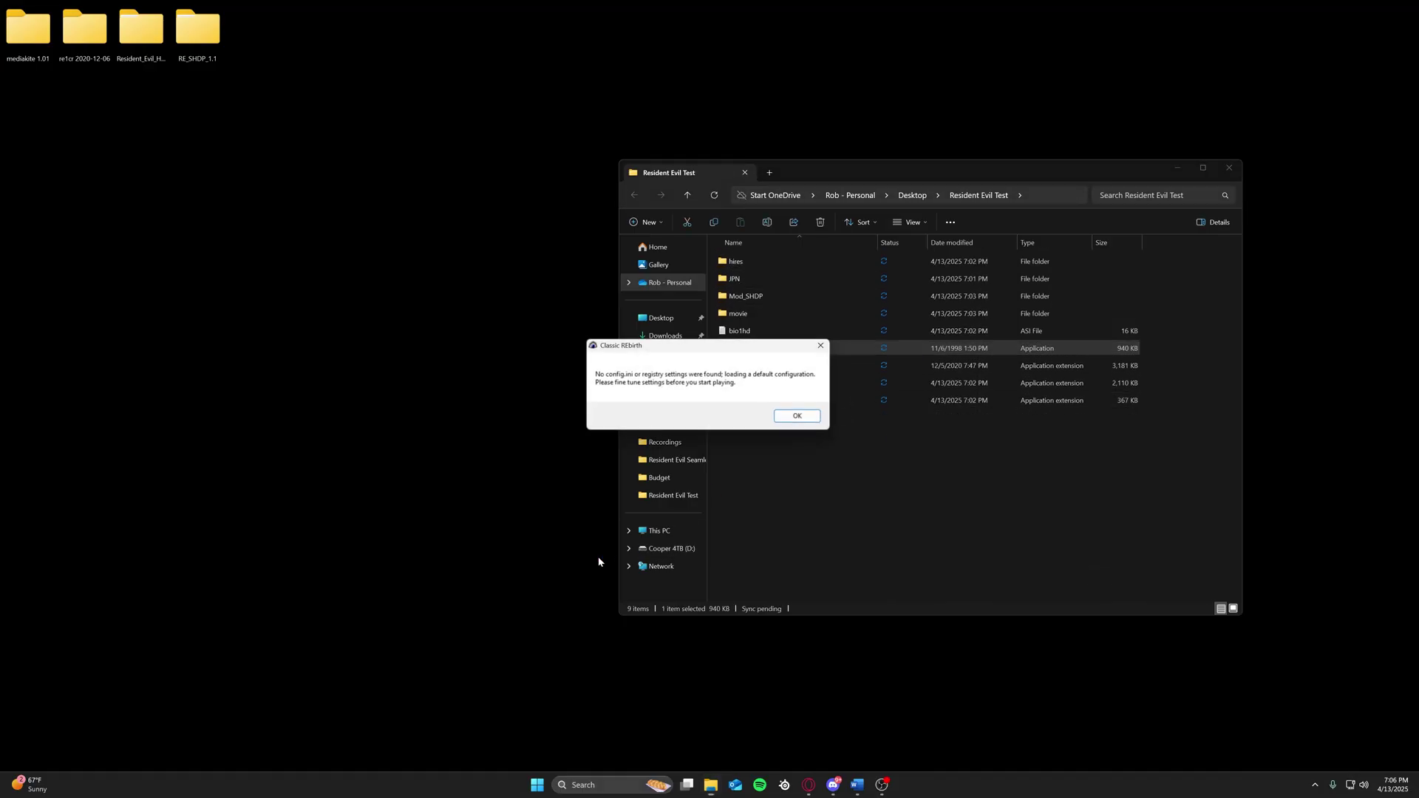
- Dismiss the missing config notice, then save Fullscreen resolution with RGB888 colour scheme
click(784, 416)
click(665, 324)
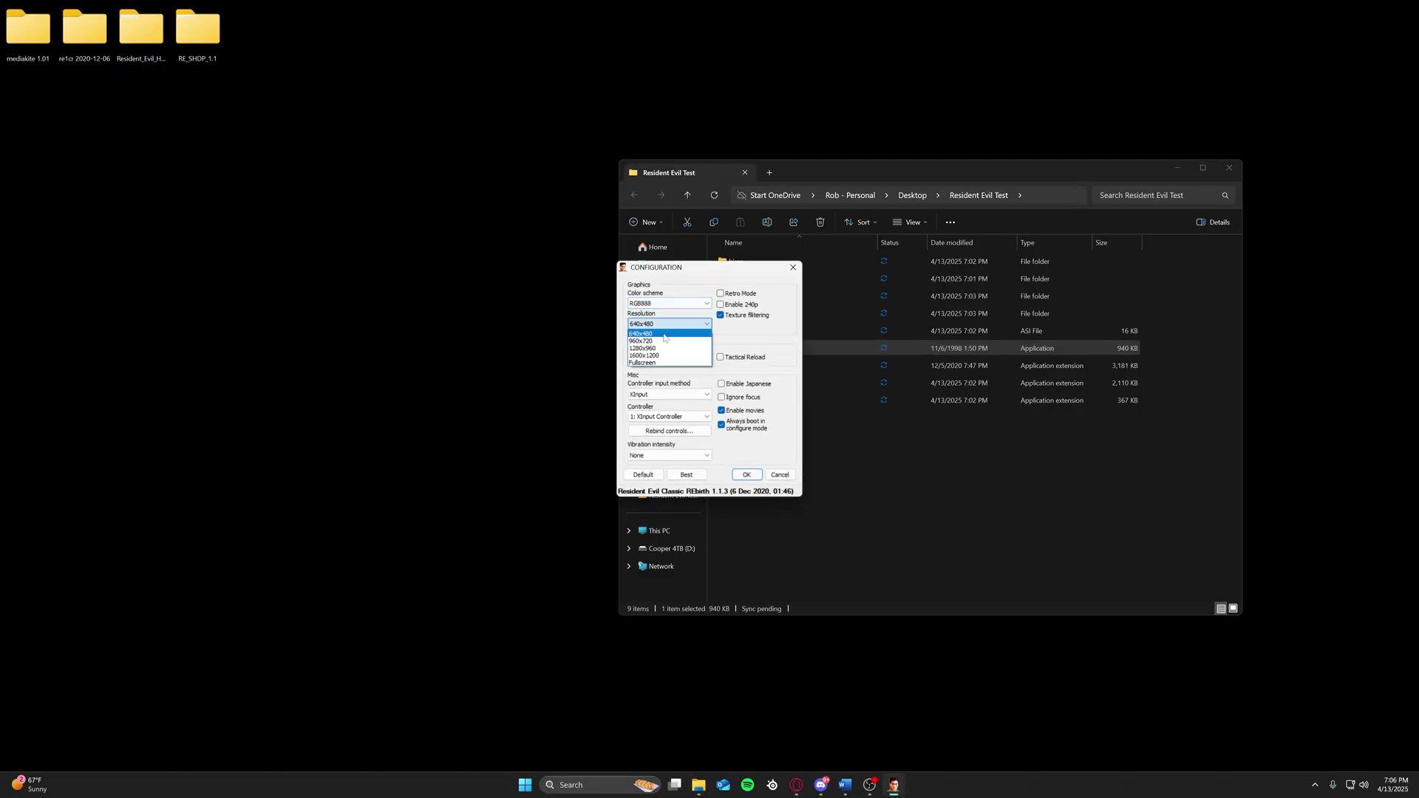
click(663, 362)
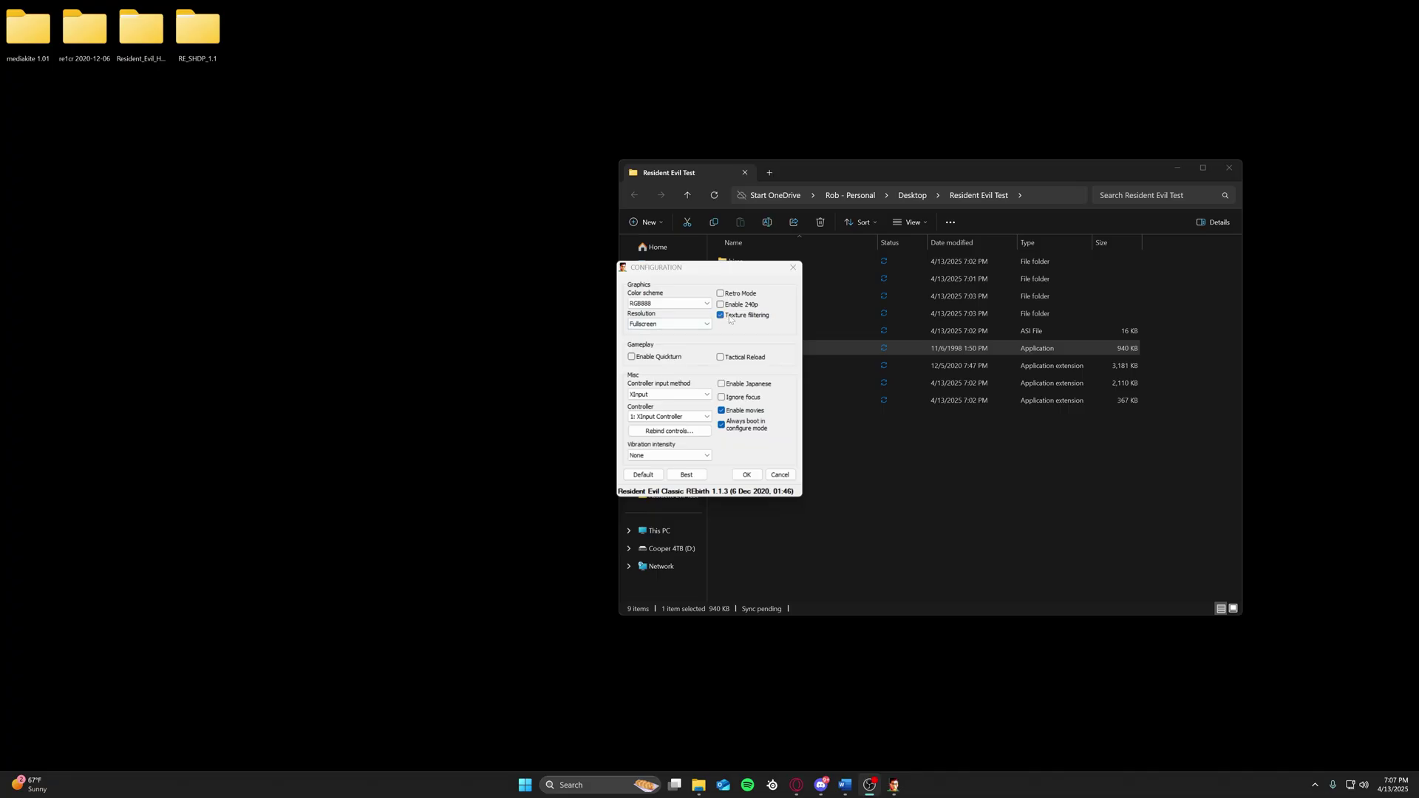
click(662, 305)
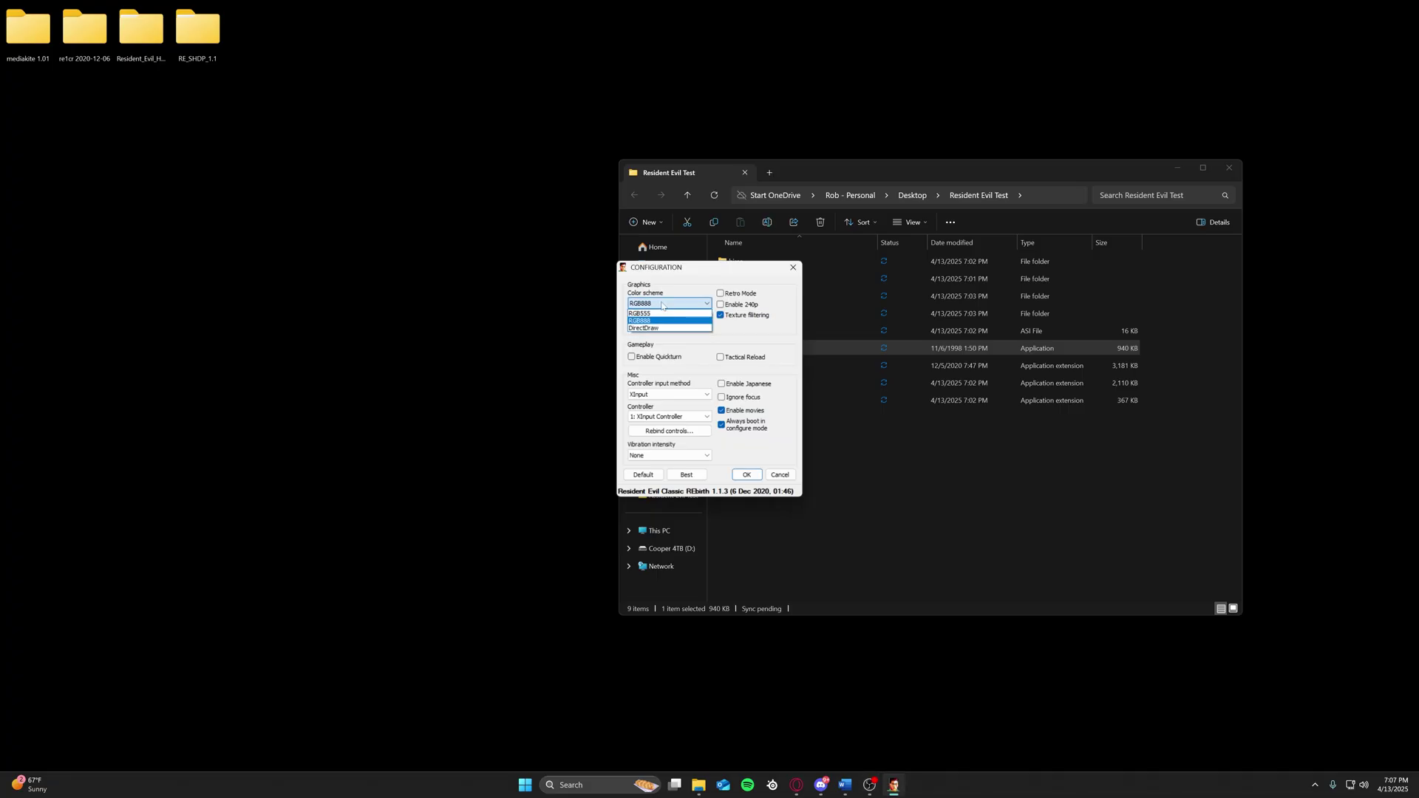
click(662, 306)
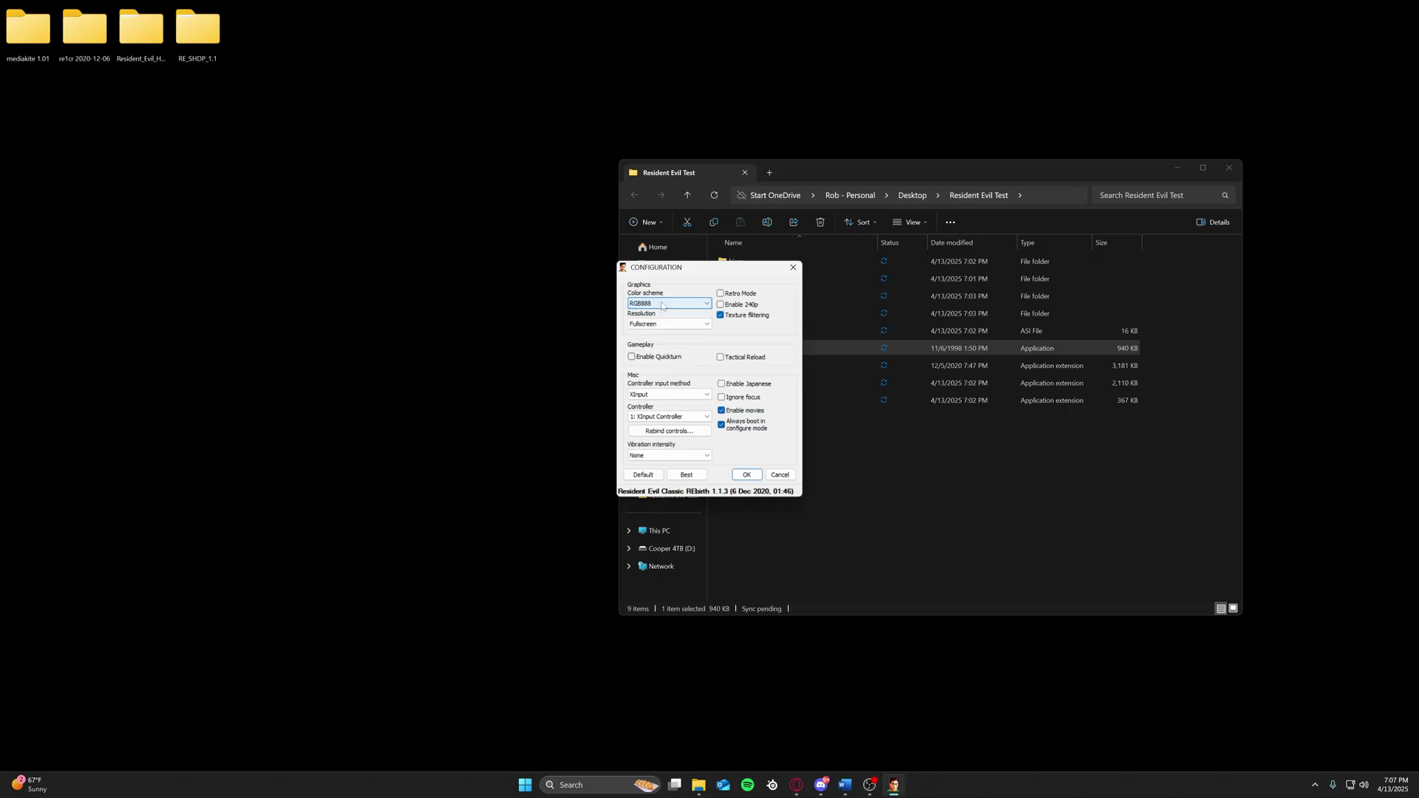
click(741, 477)
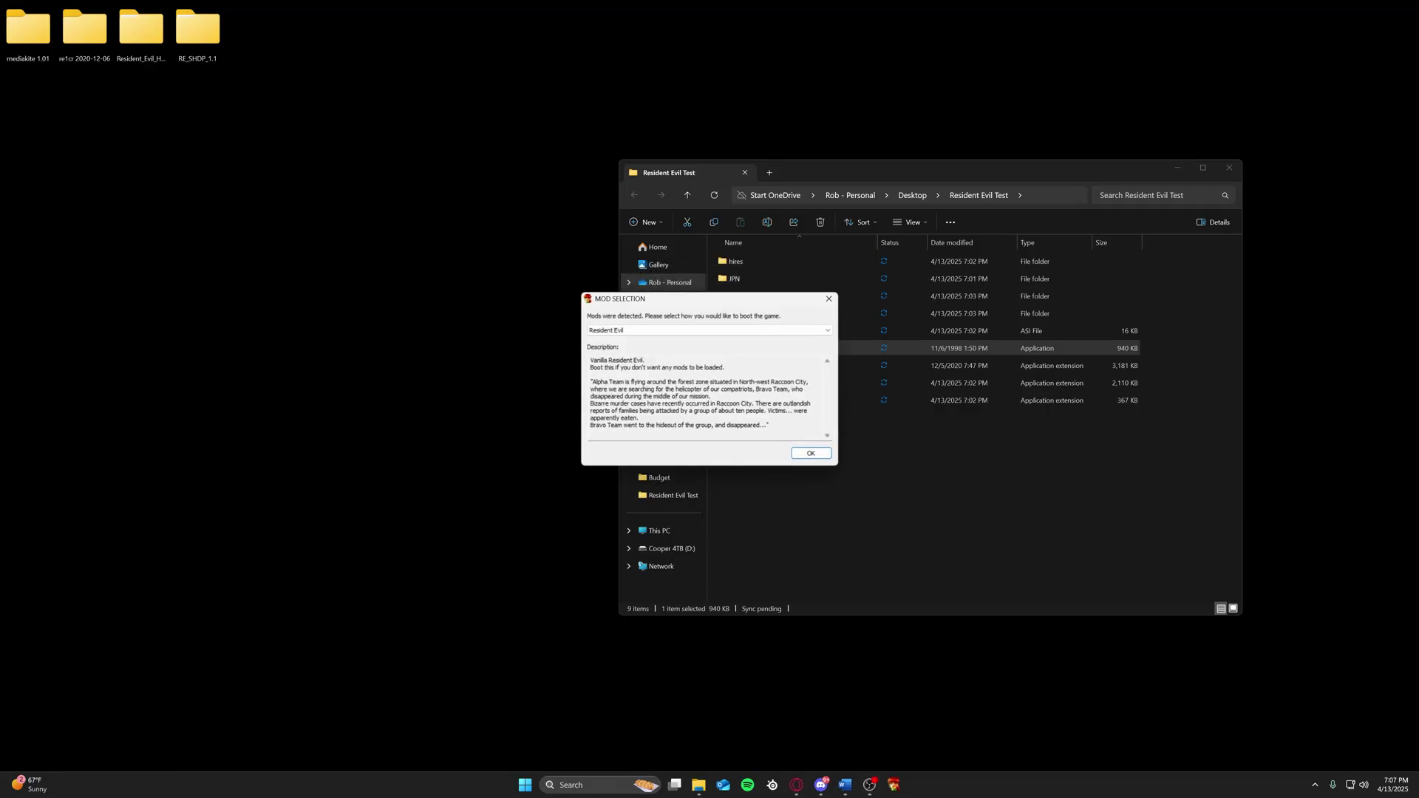
- Choose the [DEV] Seamless HD Project mod from the bootable mods list
click(634, 331)
click(634, 348)
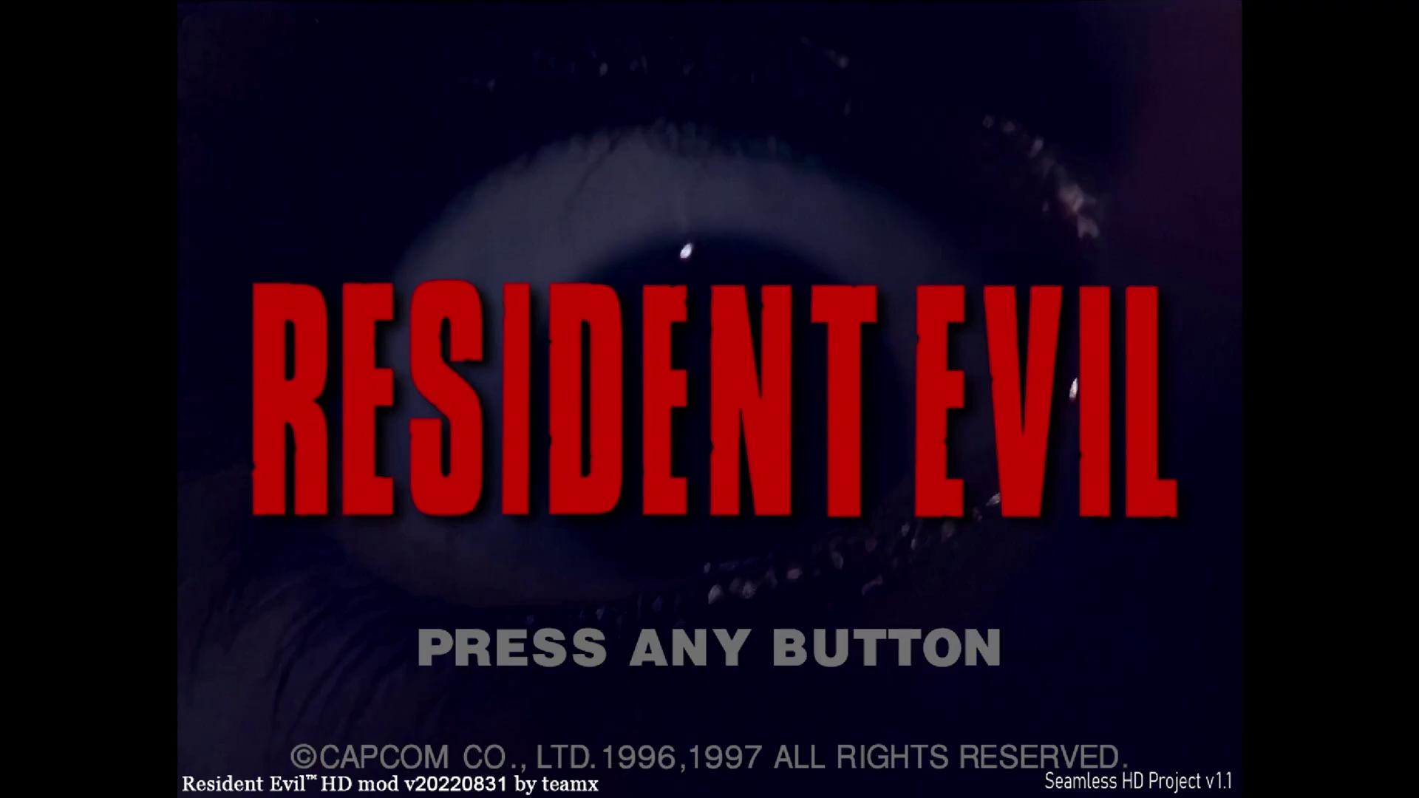
- Press Enter twice to pass the HD title prompt to NEW GAME / LOAD GAME
key(Return)
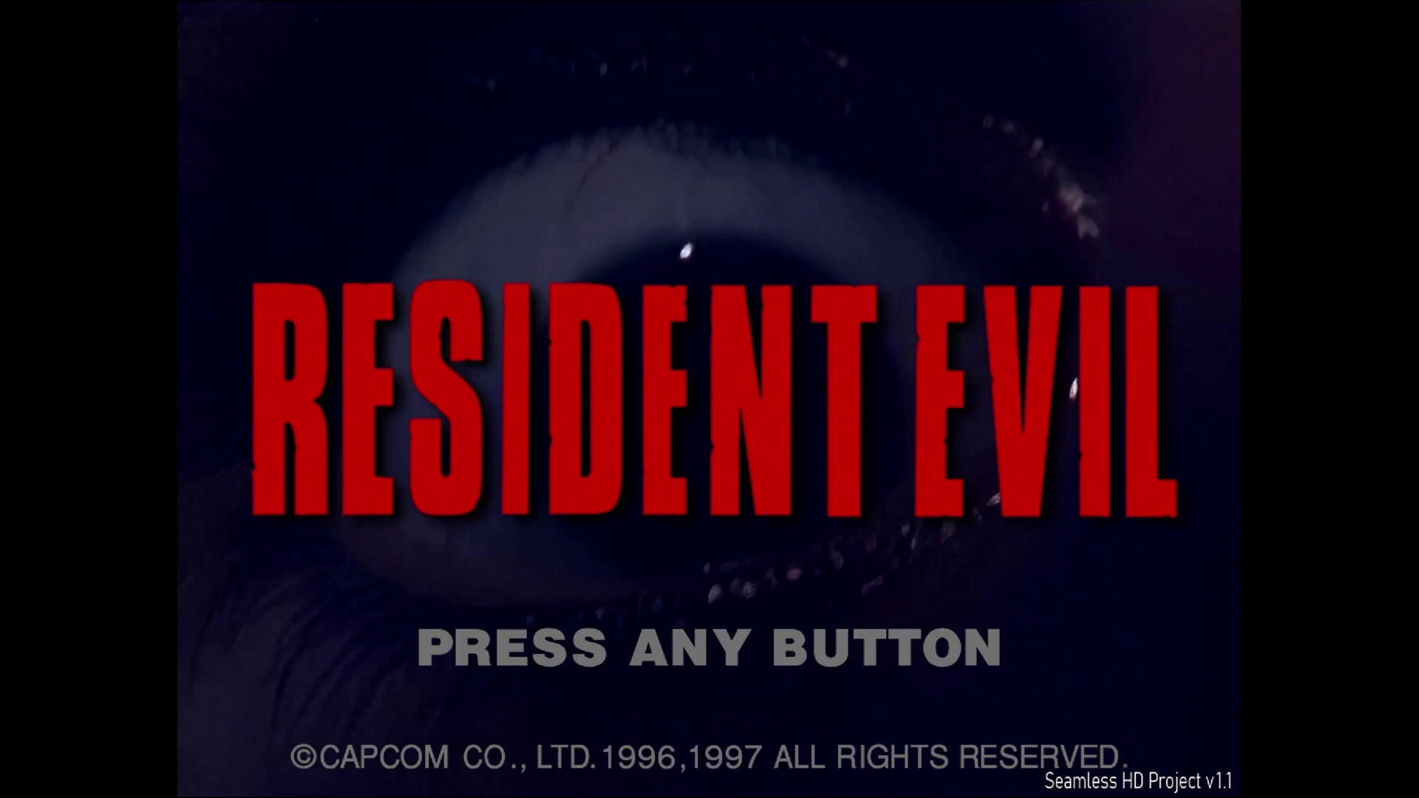
key(Return)
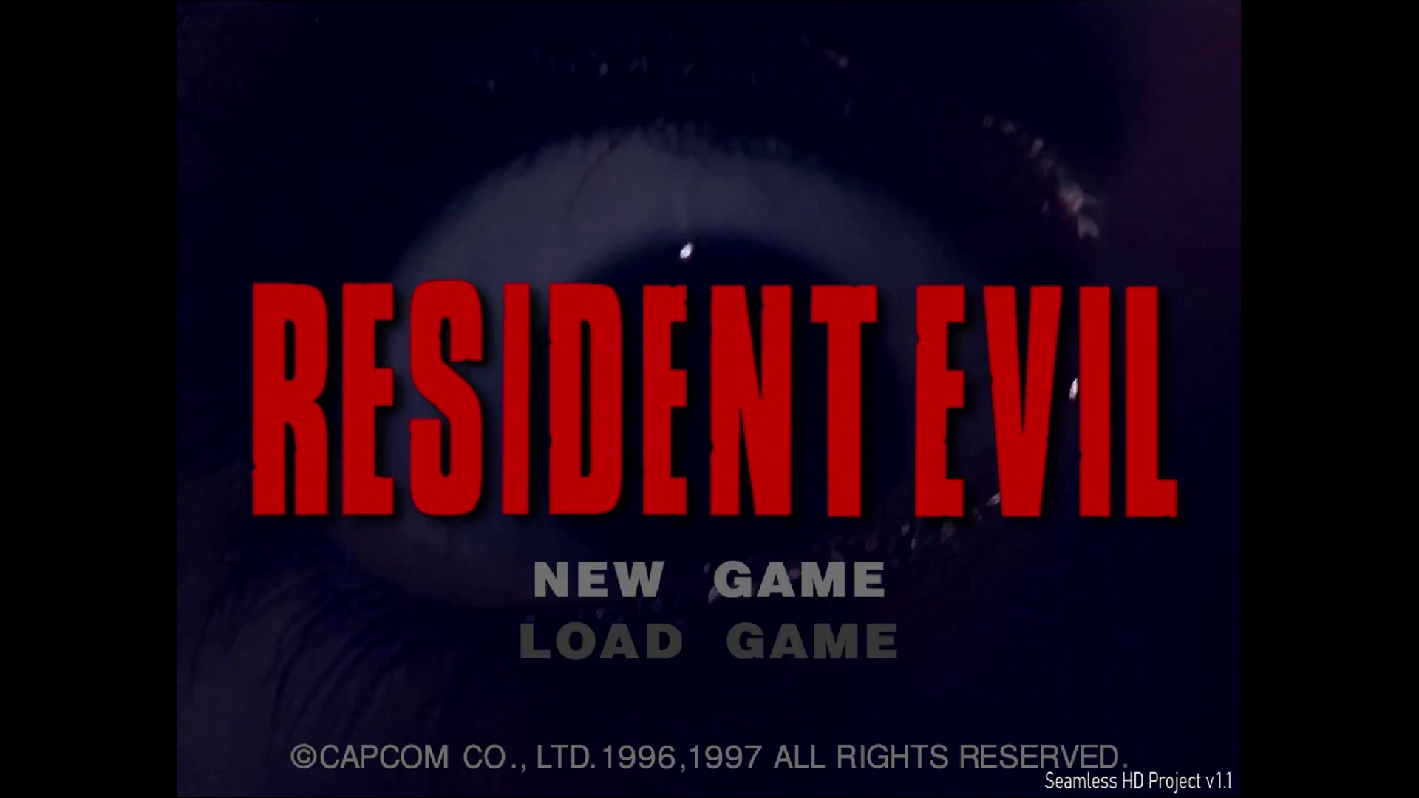
- Start a new game, watch the HD mansion hall opening, then quit with Alt+F4
key(Return)
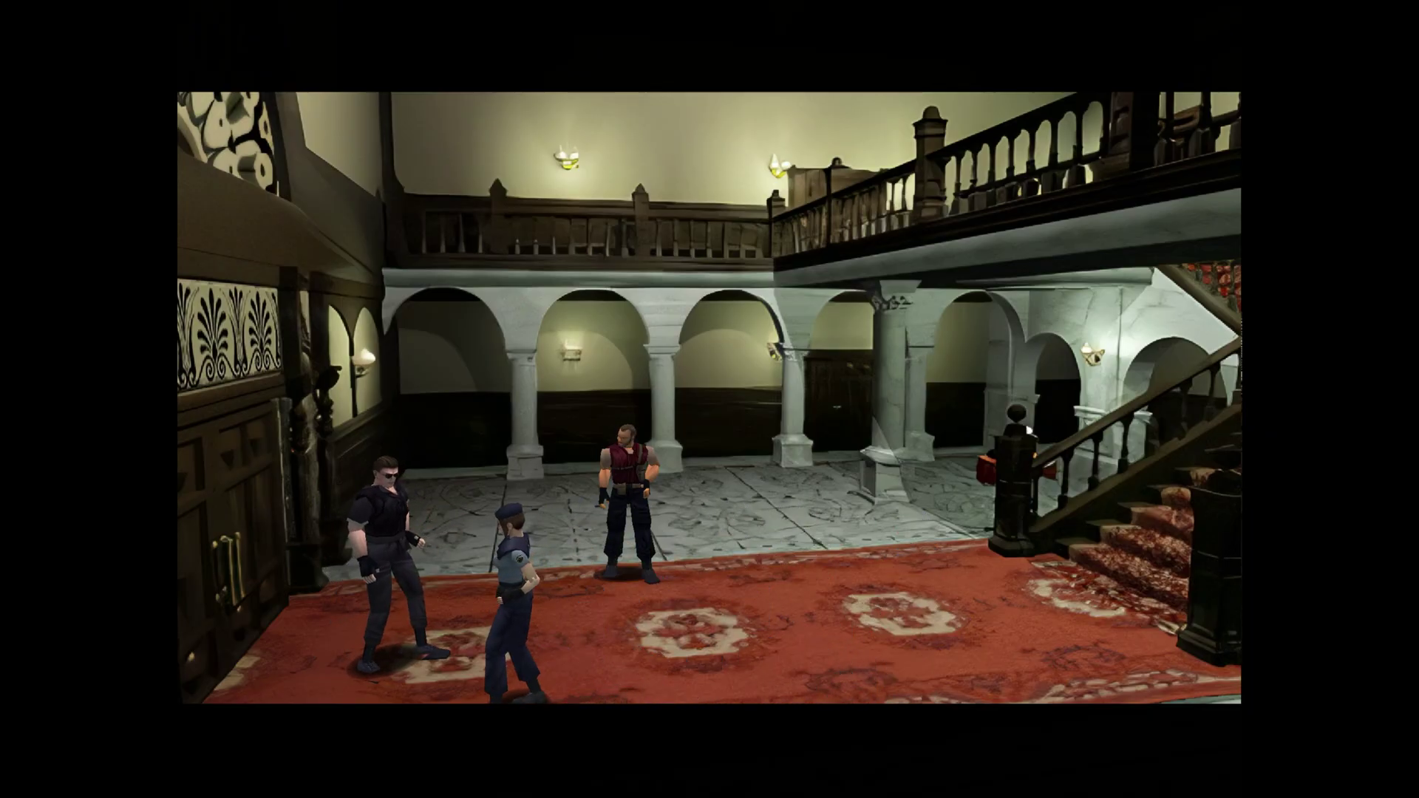
key(alt+F4)
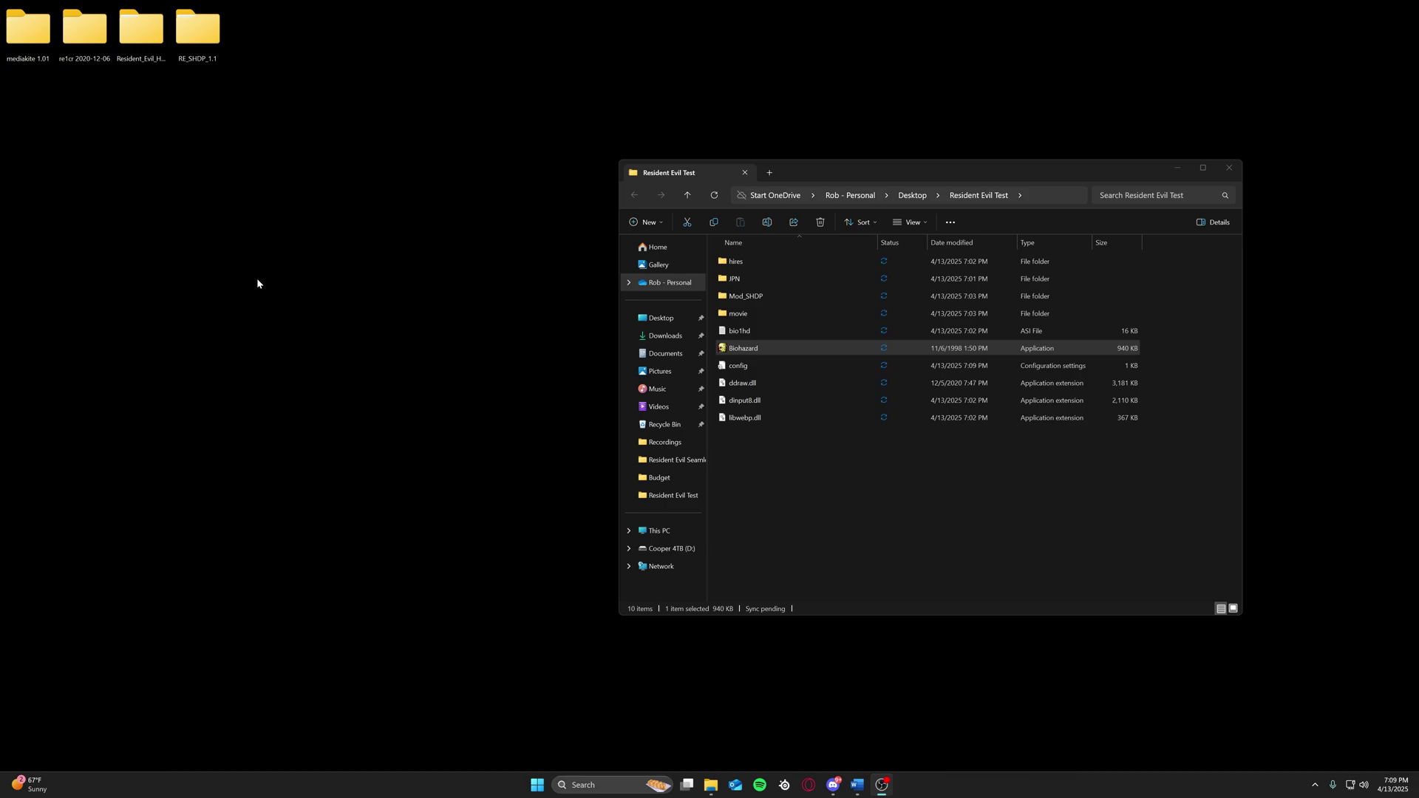